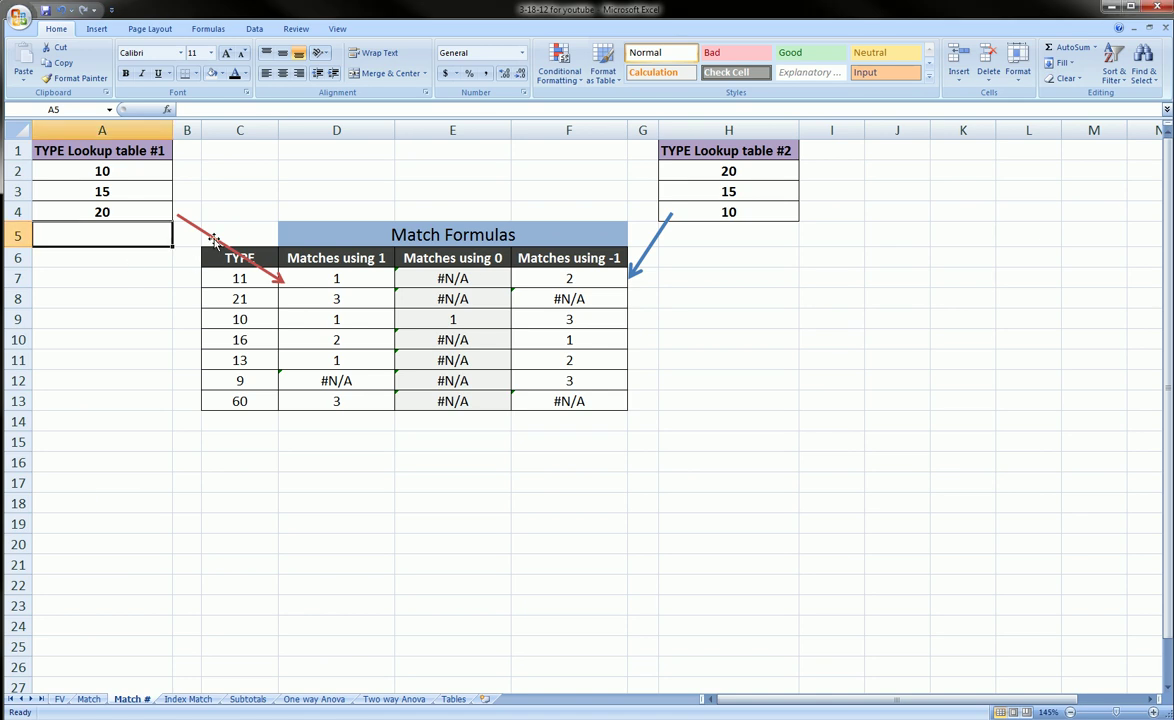
# - Move the red arrow's starting end up beside cell A2, keeping its head at the Matches using 1 column
pyautogui.click(199, 229)
pyautogui.moveTo(176, 214)
pyautogui.mouseDown()
pyautogui.moveTo(190, 192)
pyautogui.moveTo(177, 173)
pyautogui.mouseUp()
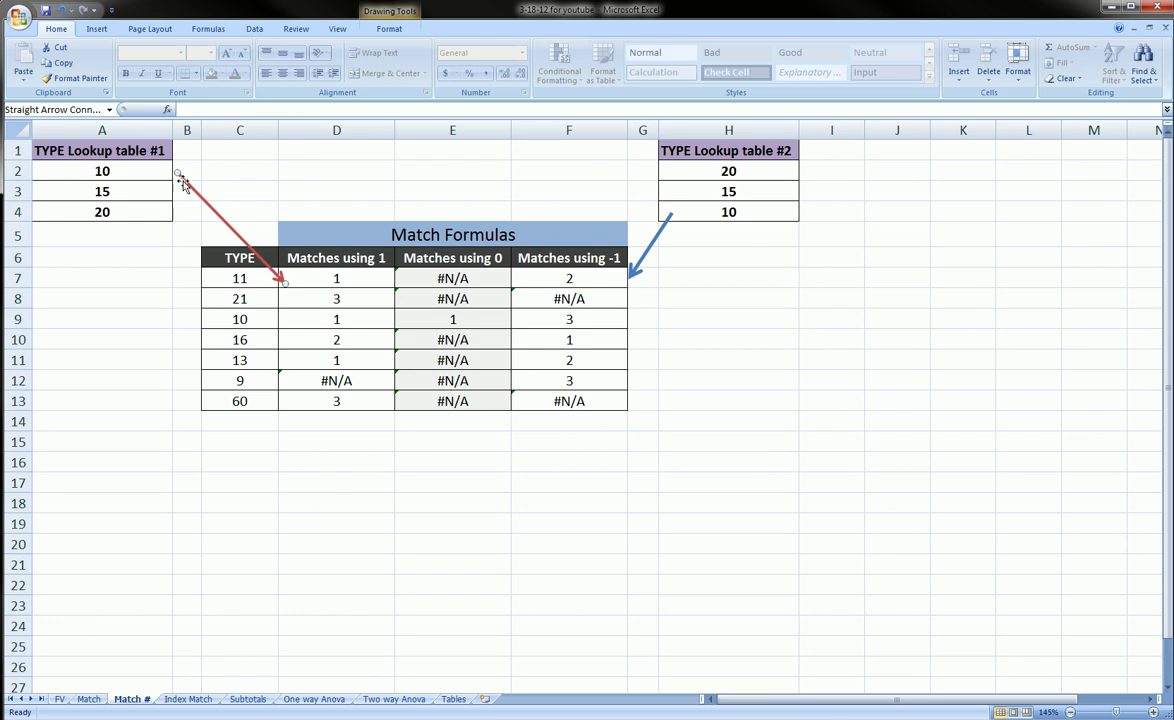
# - Compare the TYPE column with the one on the Match sheet and review the three match-type column headings
pyautogui.moveTo(240, 279); pyautogui.dragTo(227, 399)
pyautogui.click(93, 699)
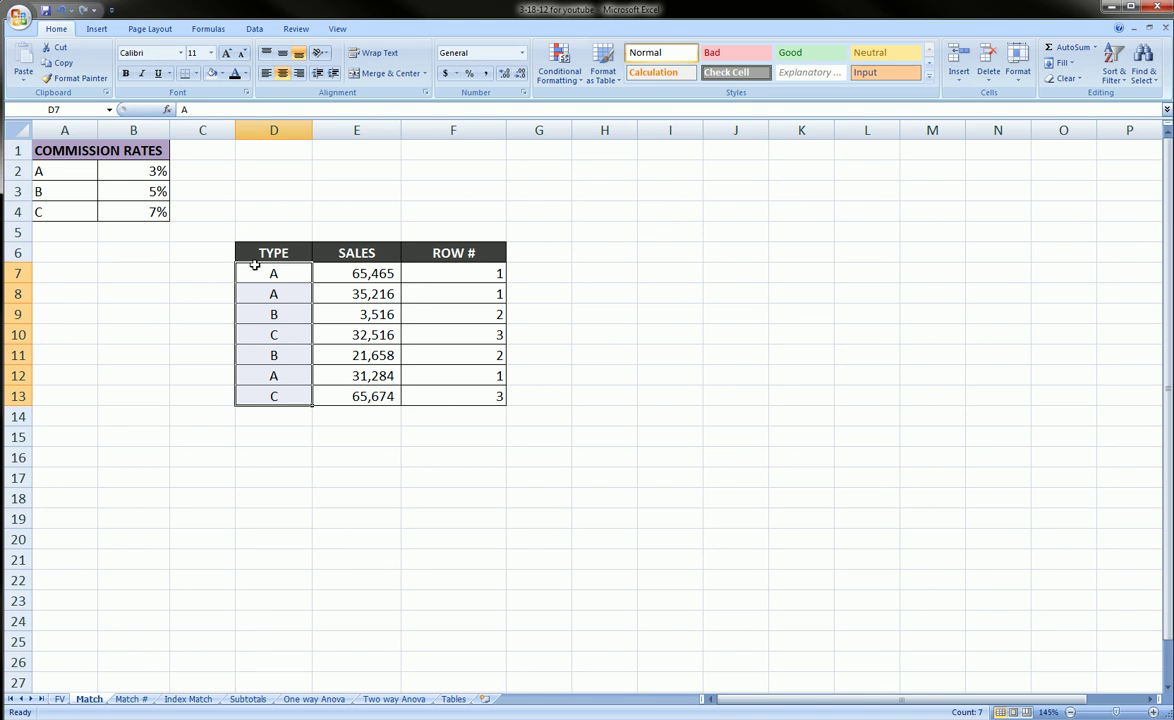
pyautogui.moveTo(238, 248)
pyautogui.mouseDown()
pyautogui.moveTo(258, 240)
pyautogui.moveTo(307, 392)
pyautogui.moveTo(237, 357)
pyautogui.mouseUp()
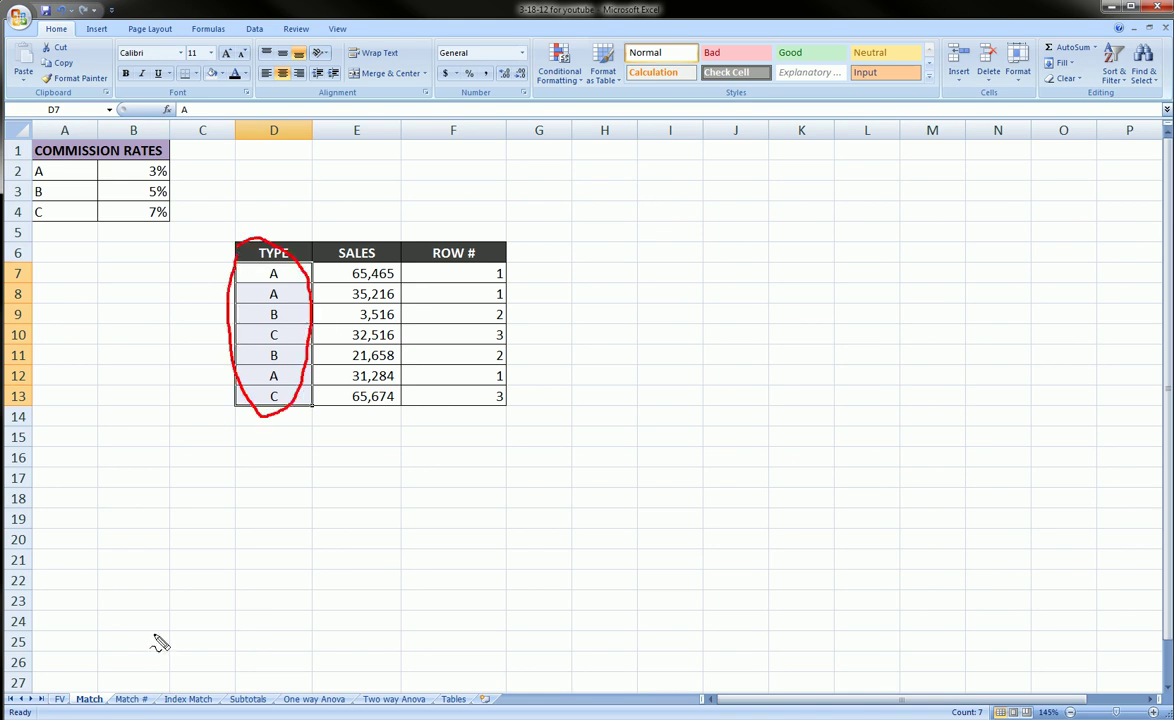
pyautogui.press('Escape')
pyautogui.click(135, 700)
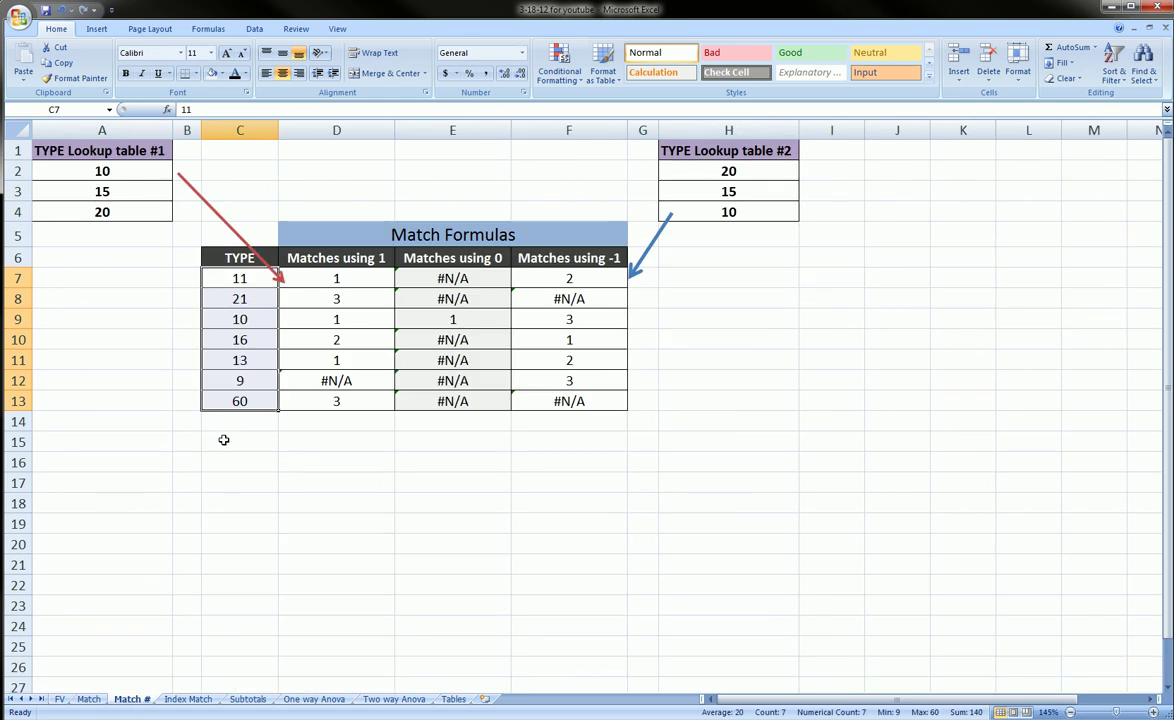
pyautogui.click(226, 440)
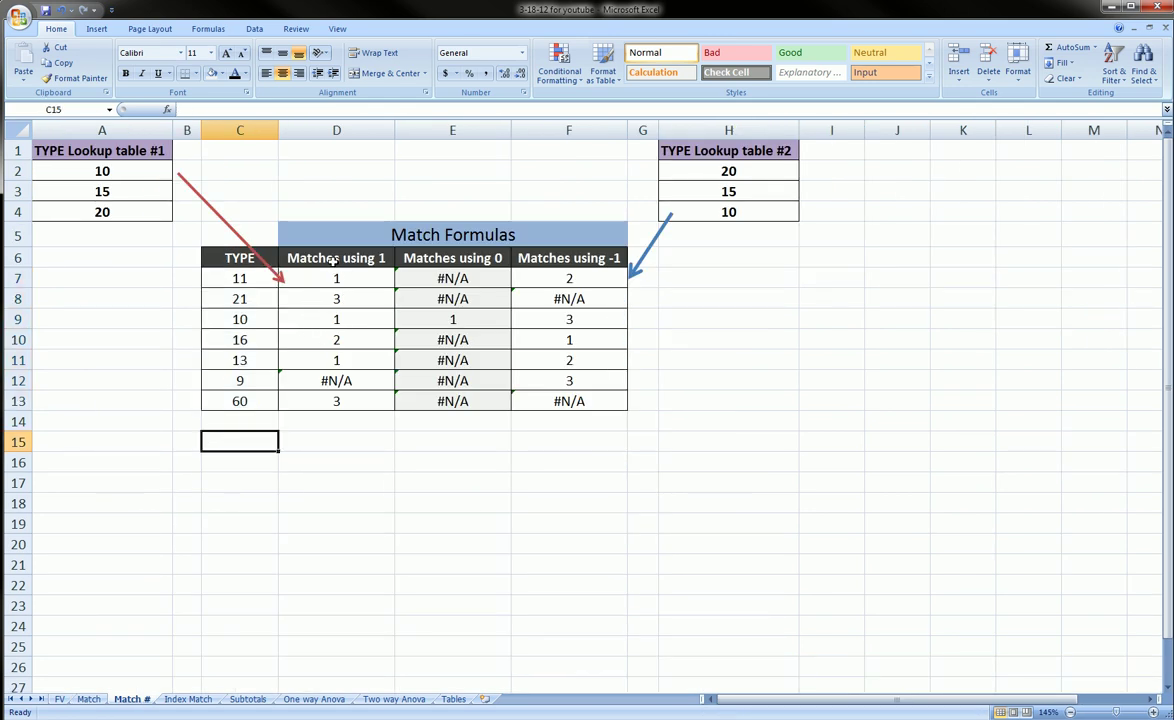
pyautogui.moveTo(333, 258); pyautogui.dragTo(532, 260)
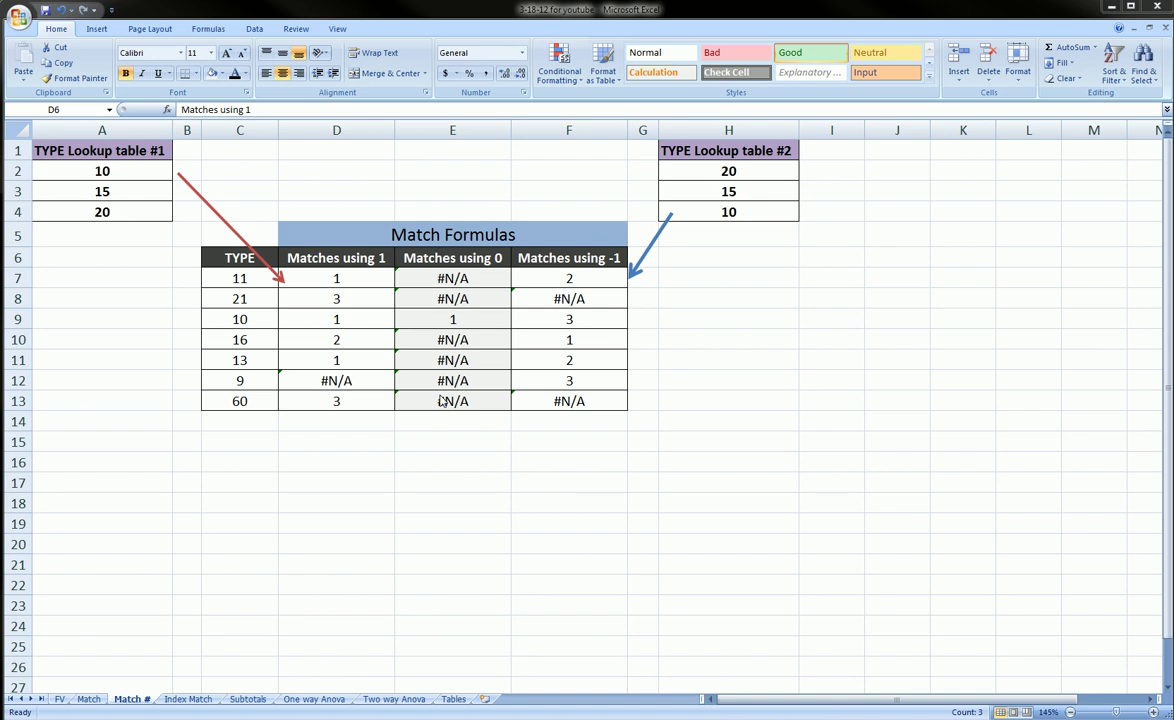
pyautogui.click(592, 259)
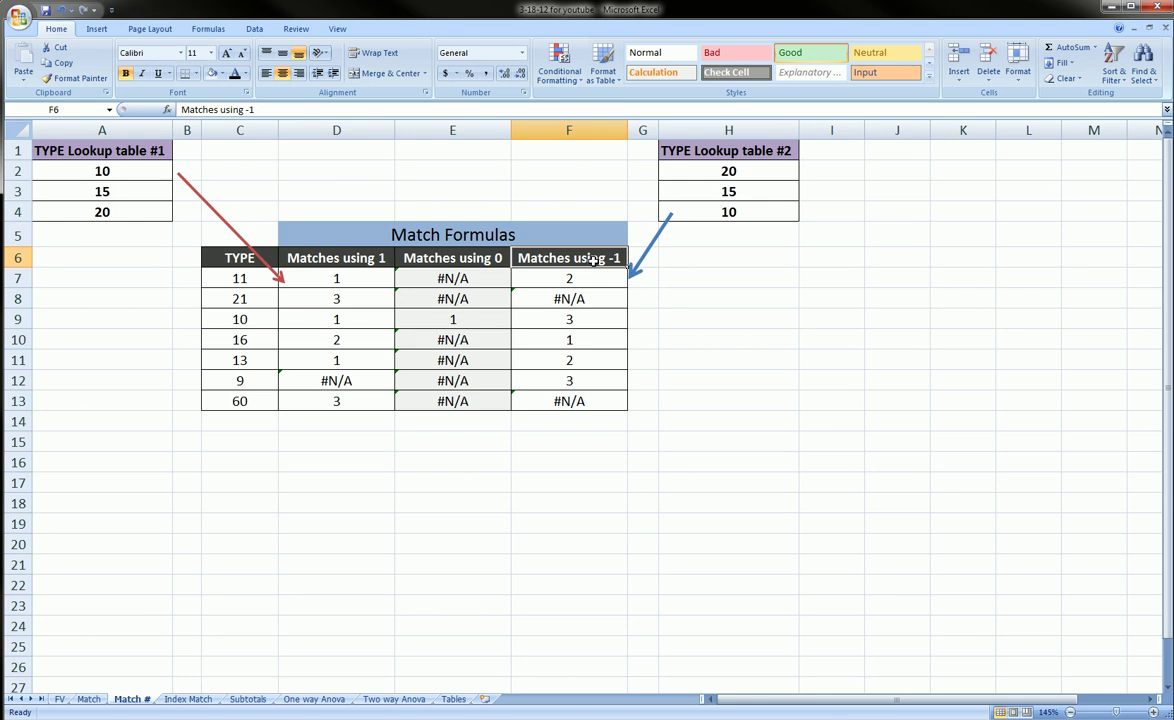
pyautogui.click(381, 458)
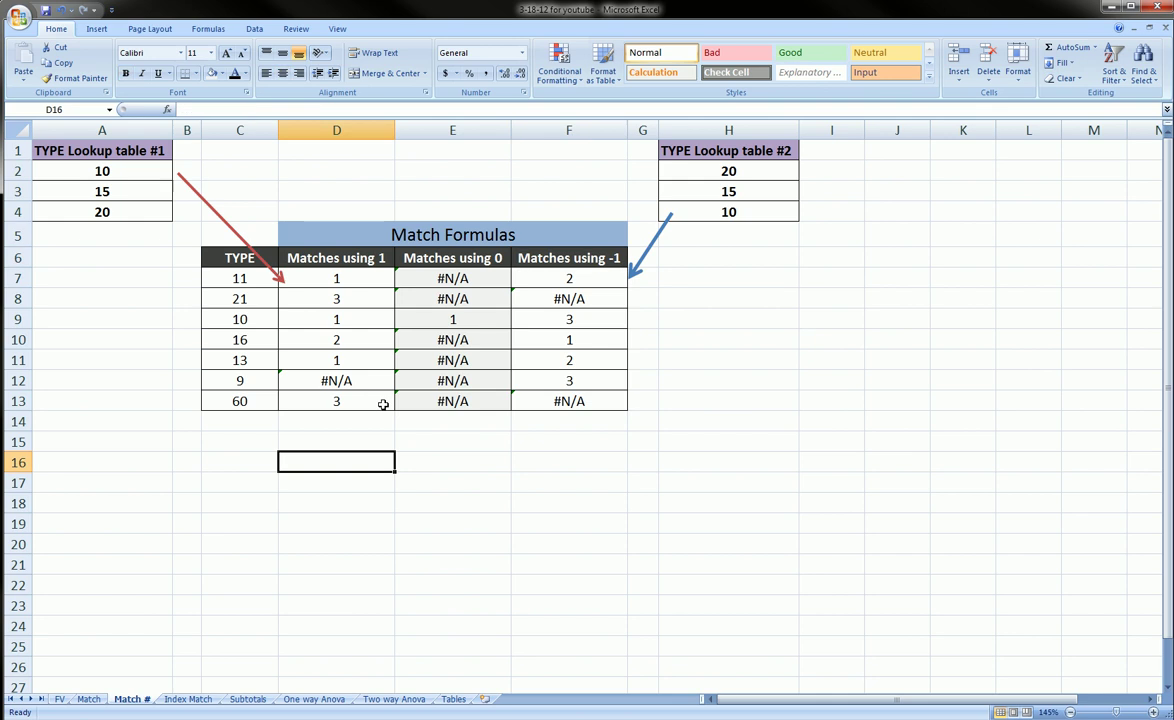
# - Clear the existing match formulas from D7:F13
pyautogui.click(335, 279)
pyautogui.moveTo(335, 279); pyautogui.dragTo(578, 398)
pyautogui.press('Delete')
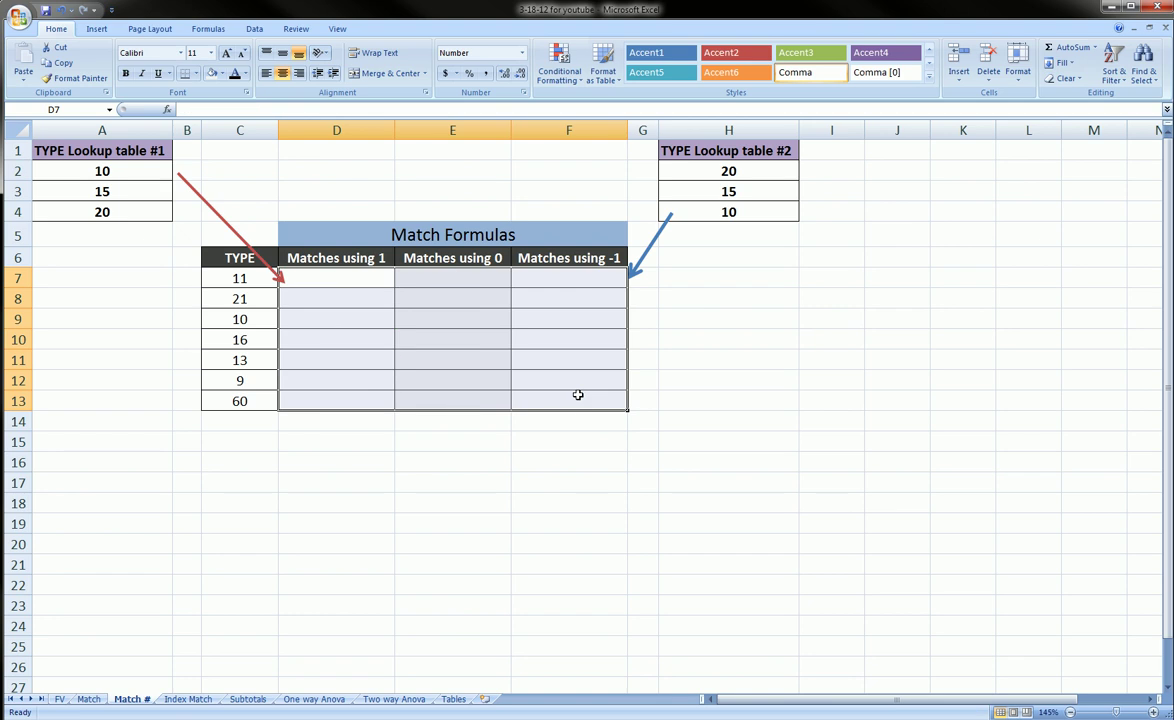
# - Examine which lookup table feeds each match column, and the sort order of the values in lookup table #1
pyautogui.moveTo(91, 149); pyautogui.dragTo(104, 212)
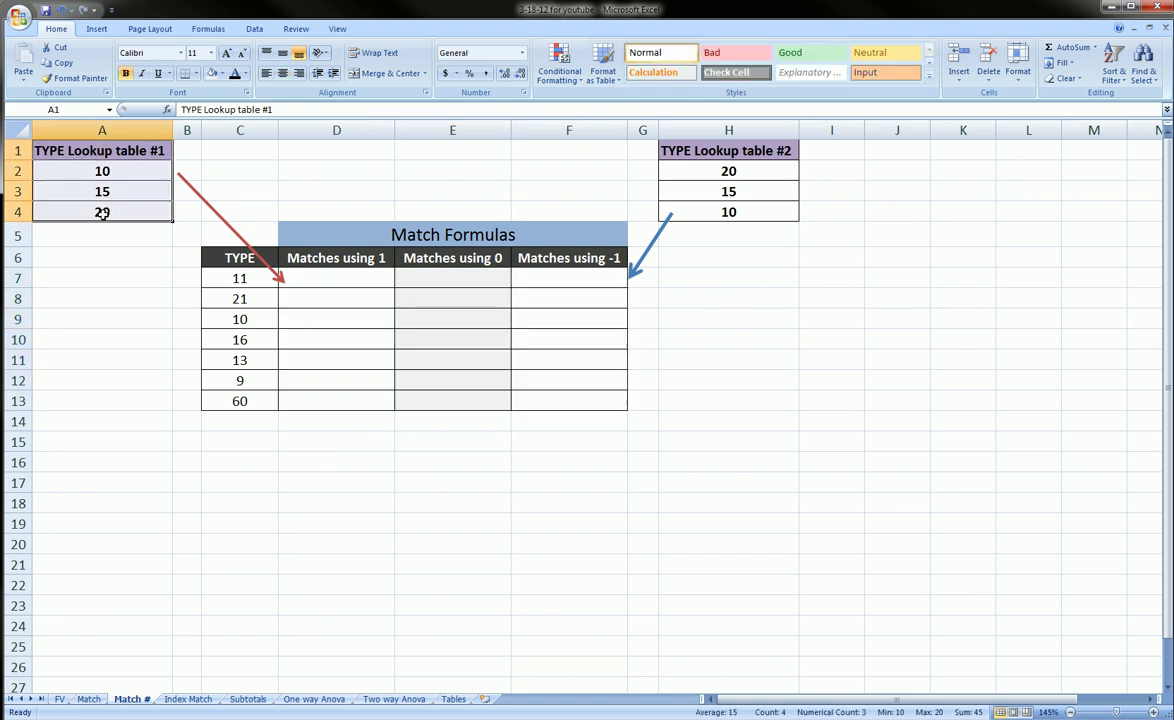
pyautogui.moveTo(40, 148)
pyautogui.mouseDown()
pyautogui.moveTo(143, 160)
pyautogui.moveTo(124, 222)
pyautogui.moveTo(52, 140)
pyautogui.mouseUp()
pyautogui.moveTo(143, 184); pyautogui.dragTo(260, 257)
pyautogui.moveTo(148, 188)
pyautogui.mouseDown()
pyautogui.moveTo(355, 188)
pyautogui.moveTo(395, 214)
pyautogui.moveTo(418, 254)
pyautogui.moveTo(424, 238)
pyautogui.mouseUp()
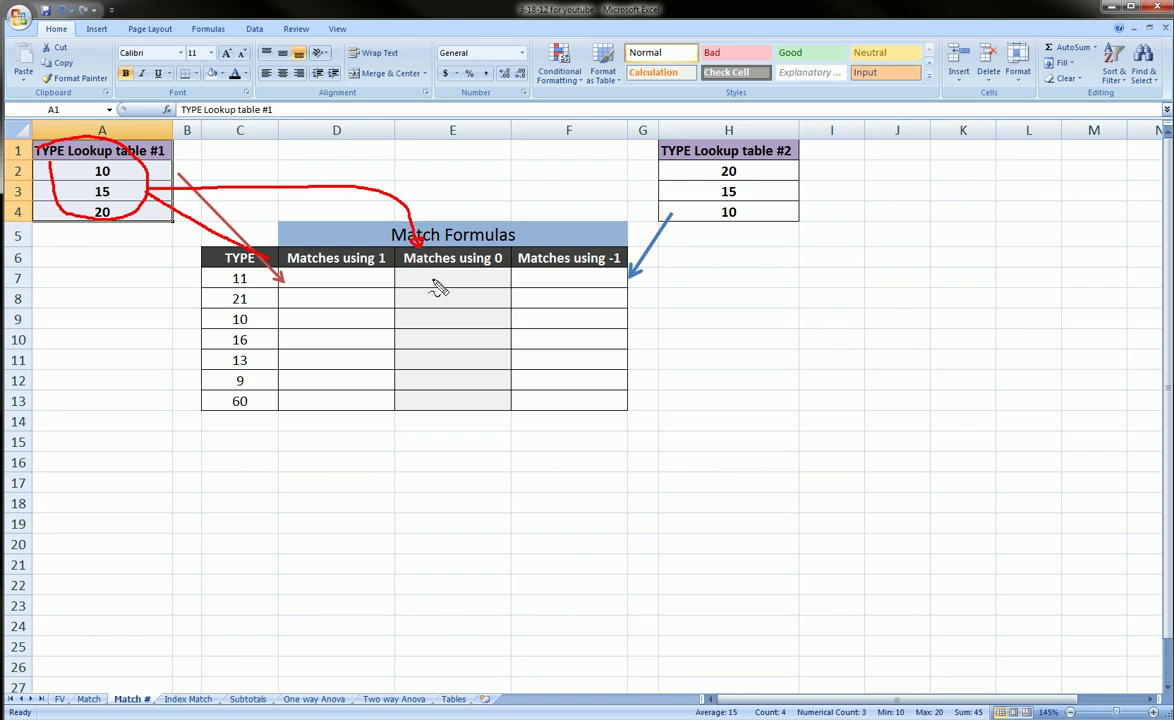
pyautogui.moveTo(648, 152); pyautogui.dragTo(452, 241)
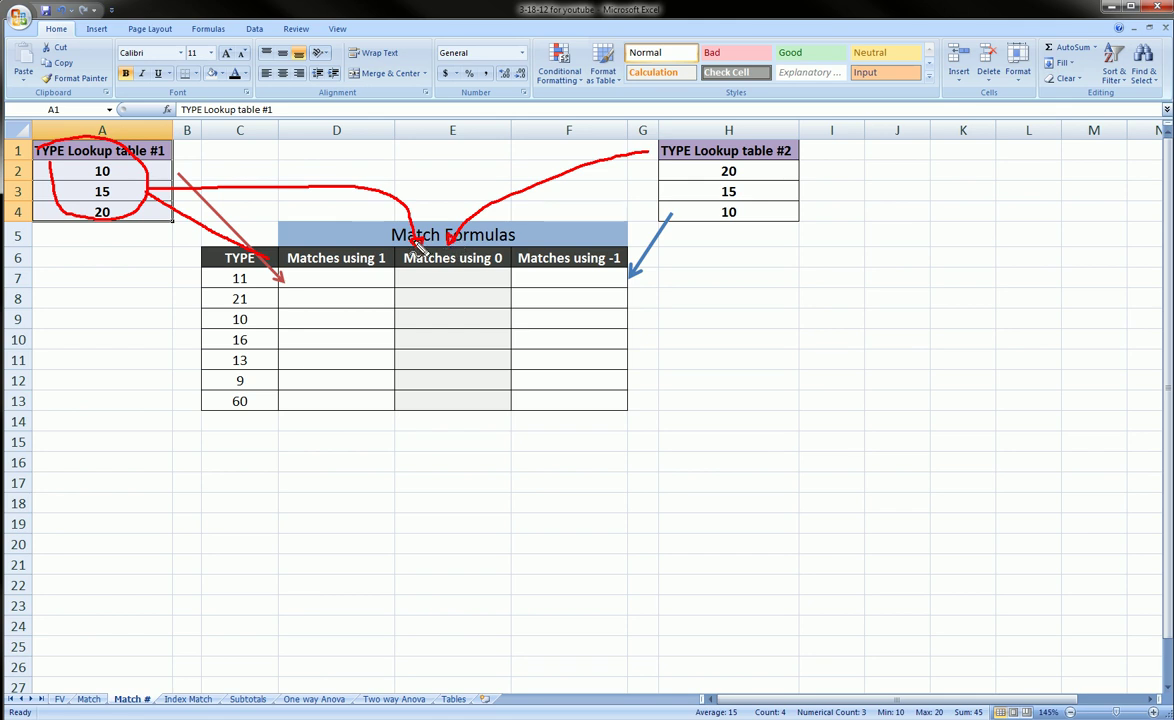
pyautogui.press('Escape')
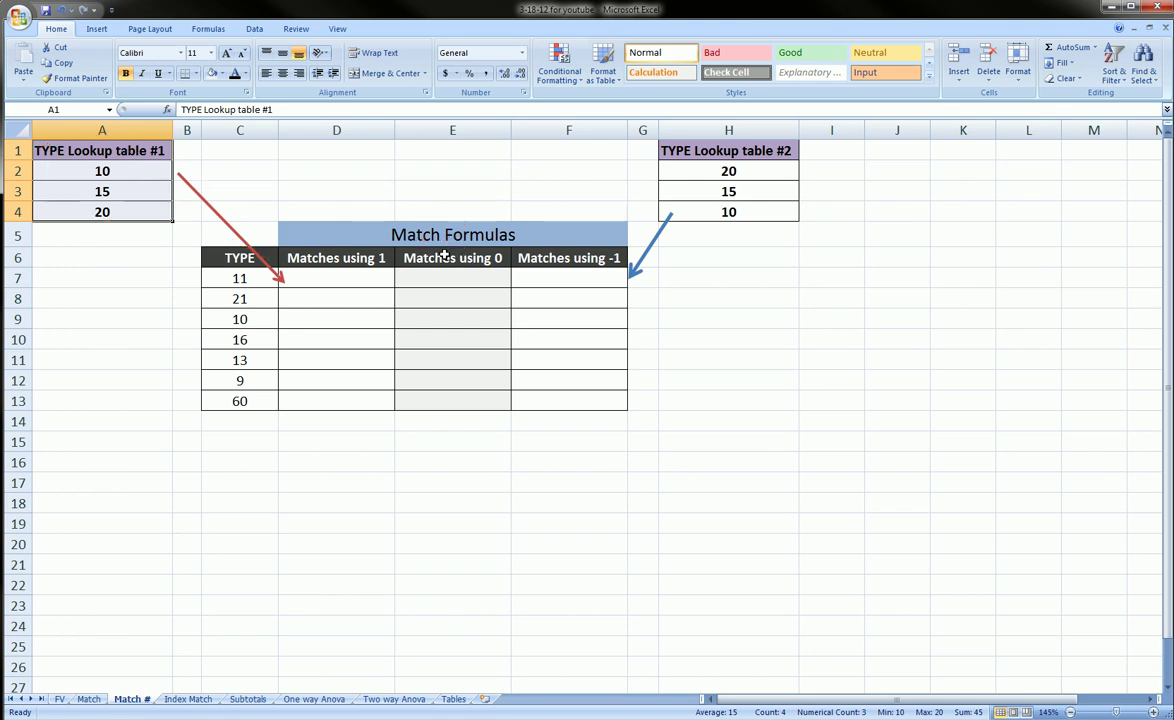
pyautogui.click(335, 279)
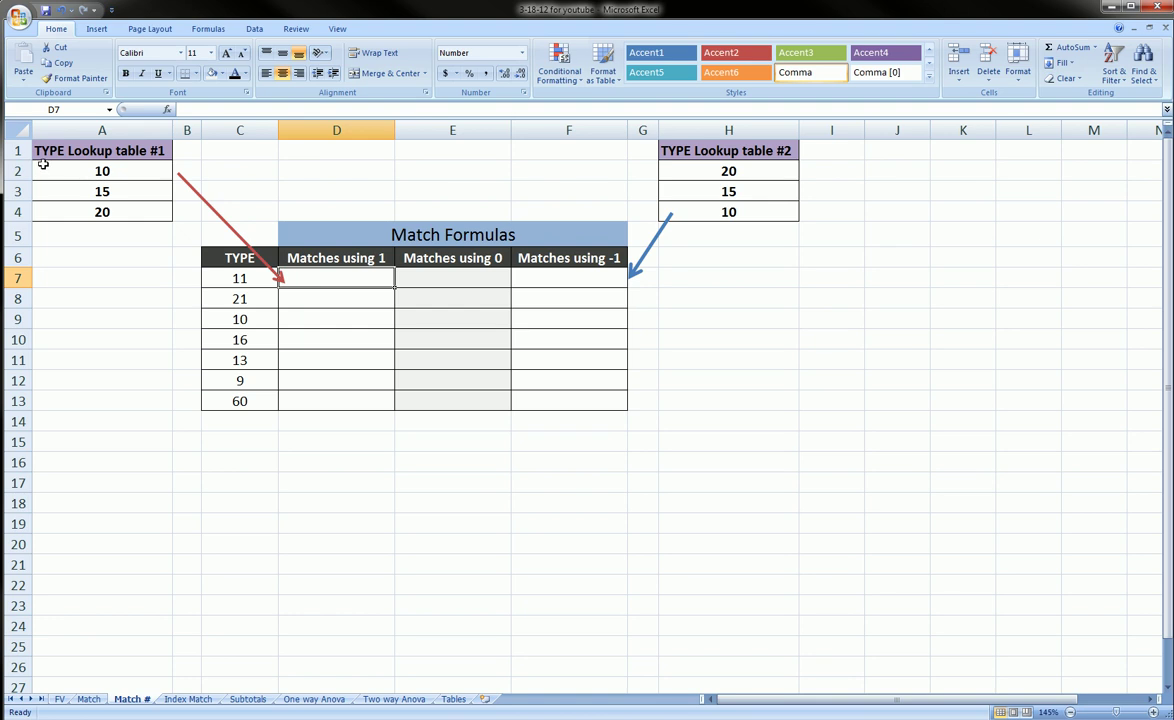
pyautogui.moveTo(43, 164)
pyautogui.mouseDown()
pyautogui.moveTo(62, 145)
pyautogui.moveTo(118, 152)
pyautogui.moveTo(143, 202)
pyautogui.moveTo(66, 210)
pyautogui.moveTo(47, 158)
pyautogui.mouseUp()
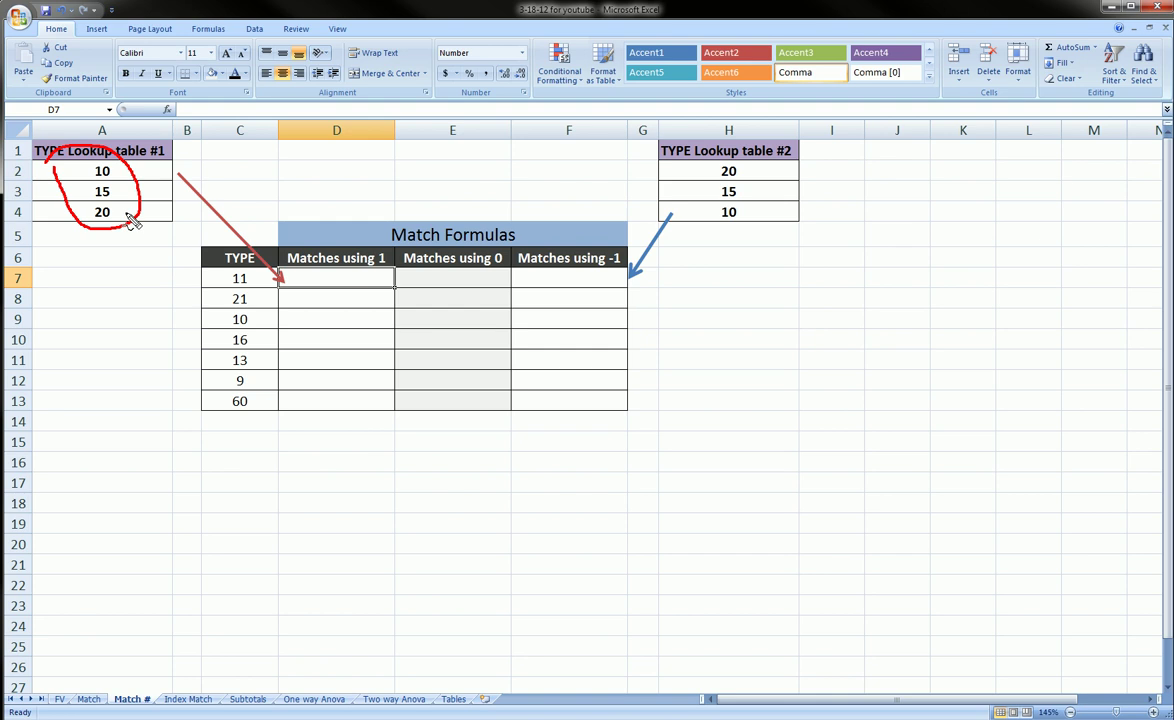
pyautogui.press('Escape')
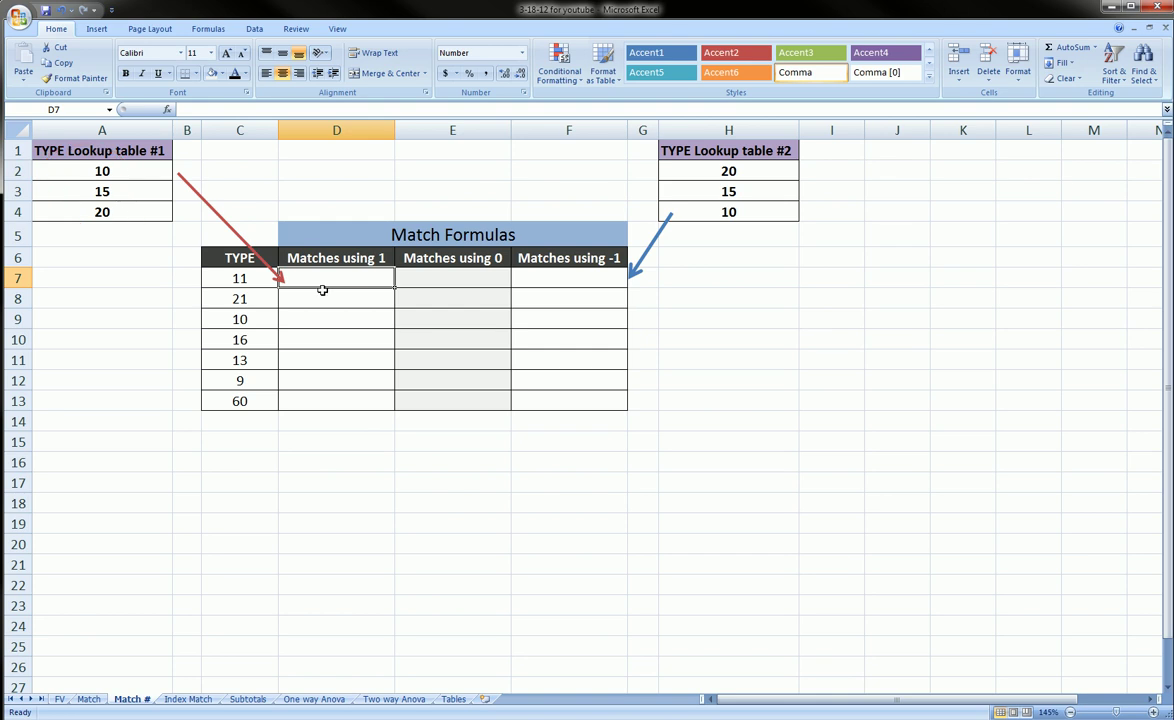
# - Enter the formula =MATCH(C7,$A$2:$A$4,1) in cell D7
pyautogui.click(324, 293)
pyautogui.click(320, 273)
pyautogui.write('=ma')
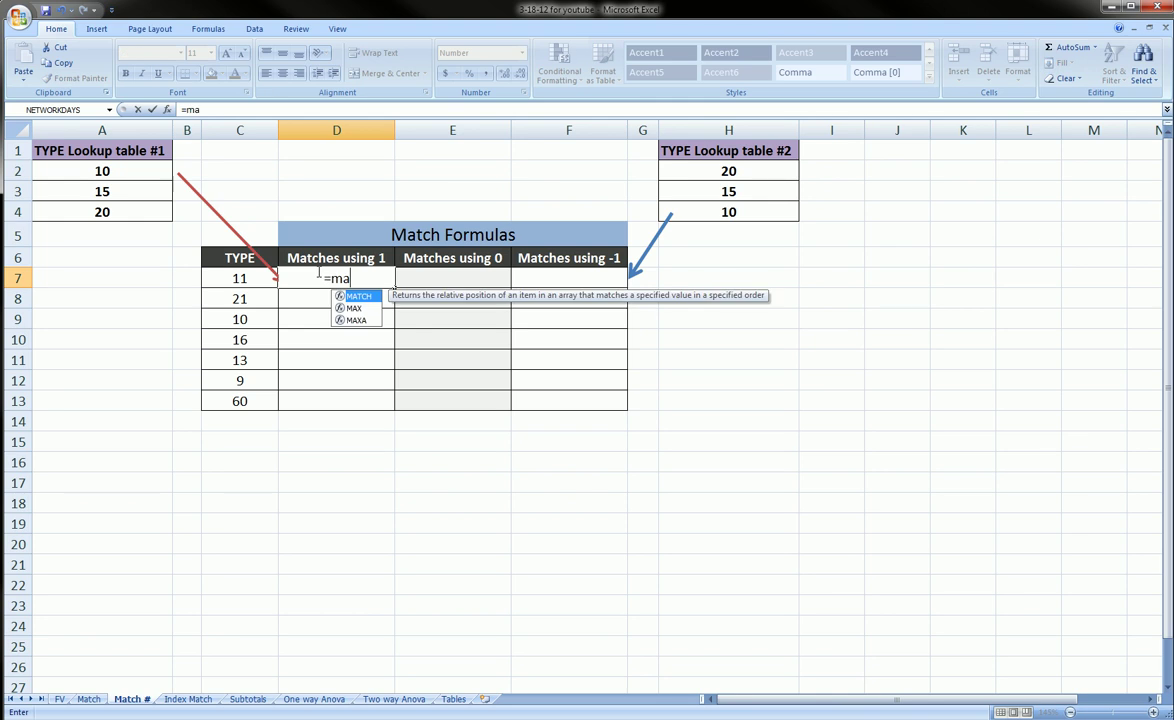
pyautogui.write('tch(')
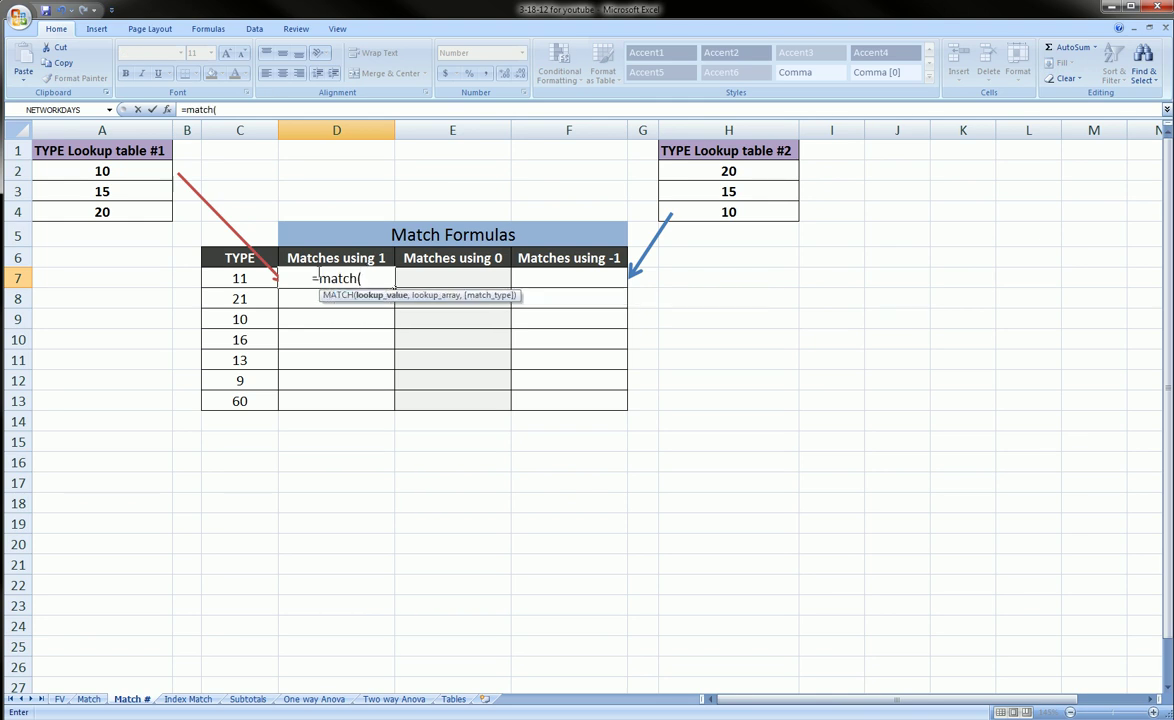
pyautogui.click(240, 278)
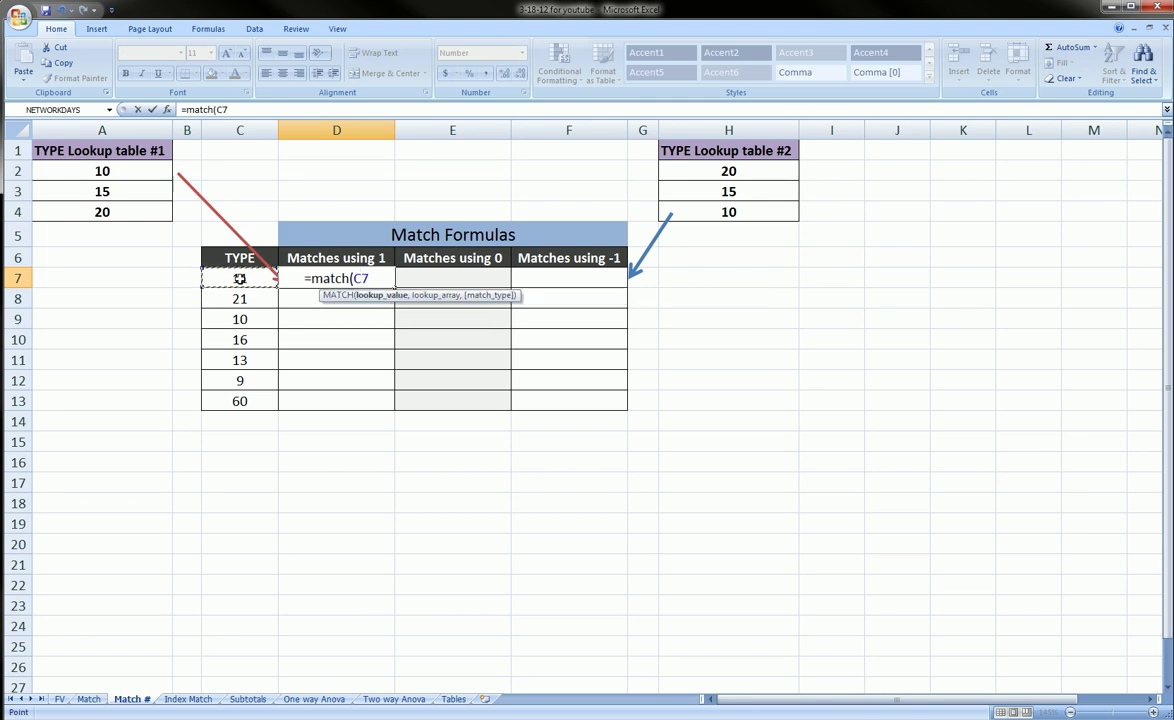
pyautogui.write(',')
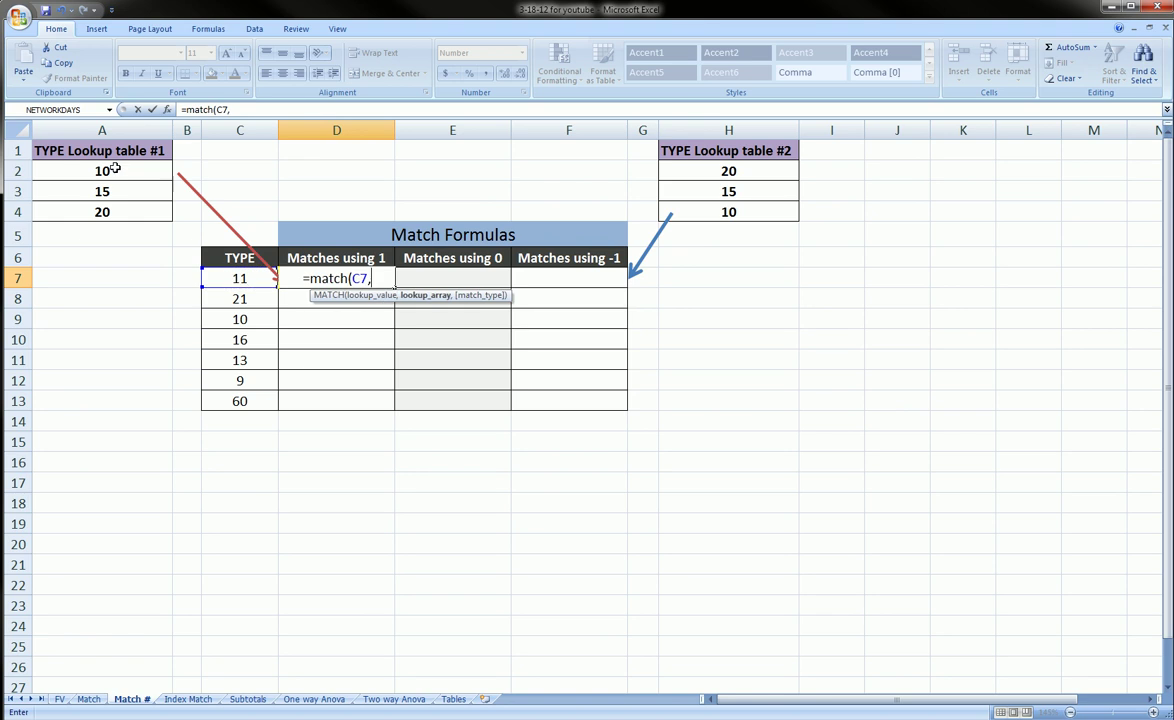
pyautogui.moveTo(99, 168); pyautogui.dragTo(98, 209)
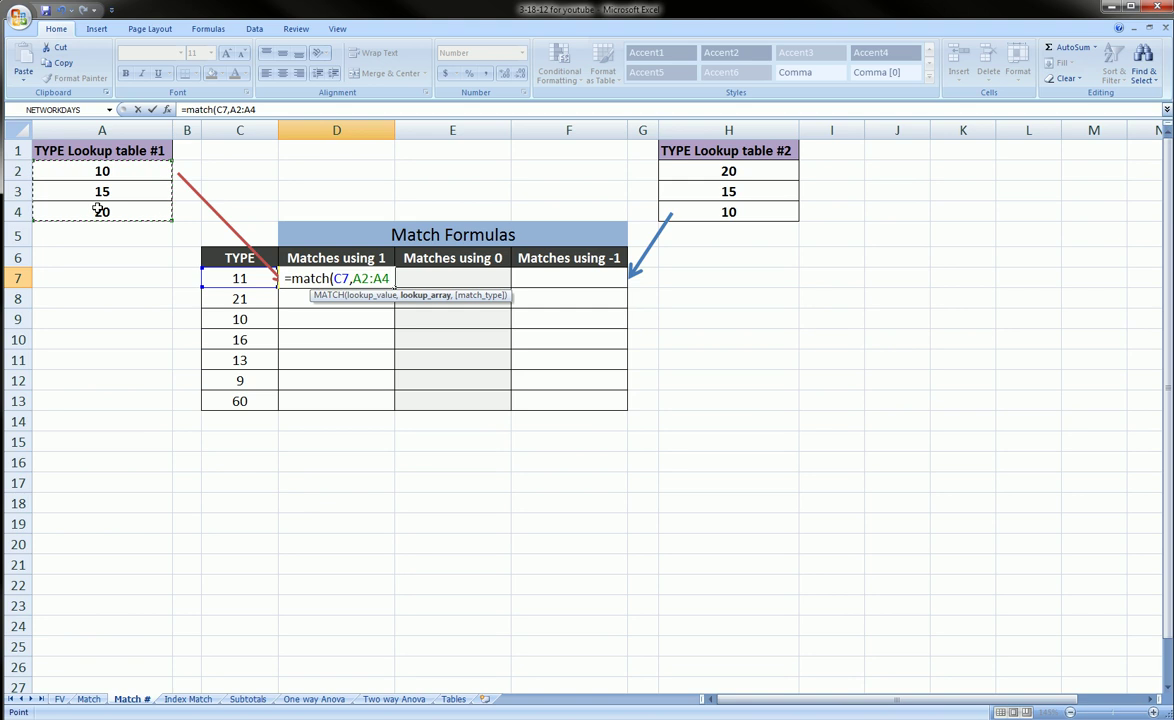
pyautogui.press('F4')
pyautogui.write(',')
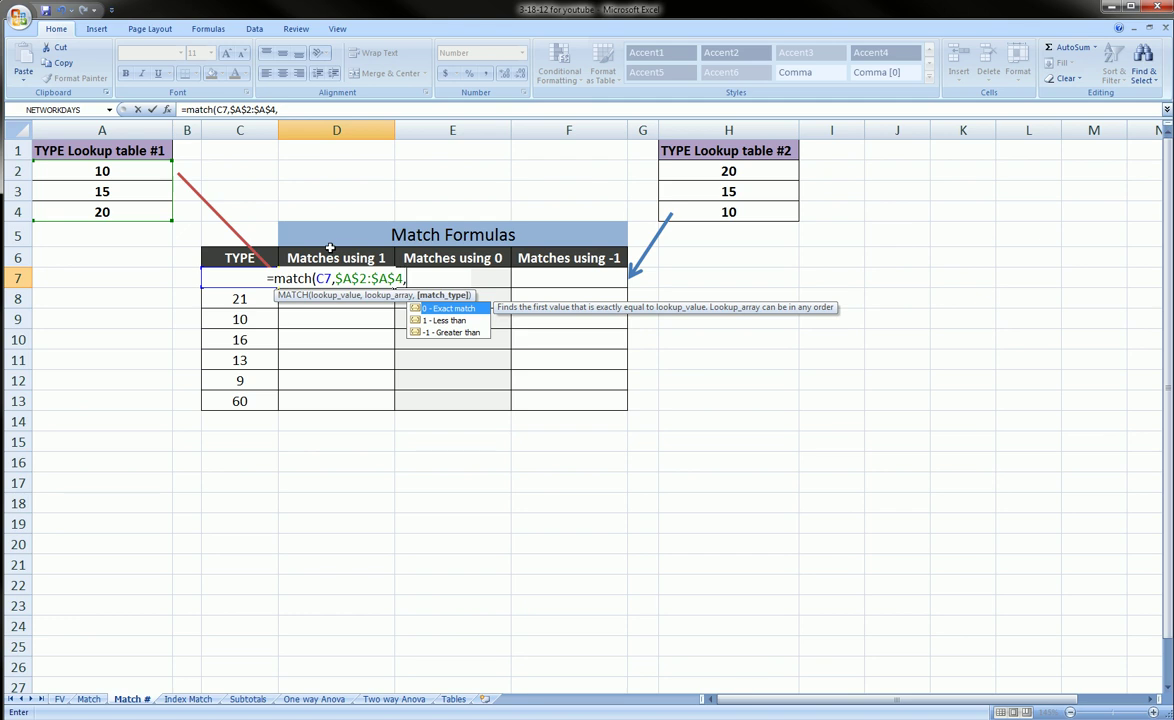
pyautogui.write('1')
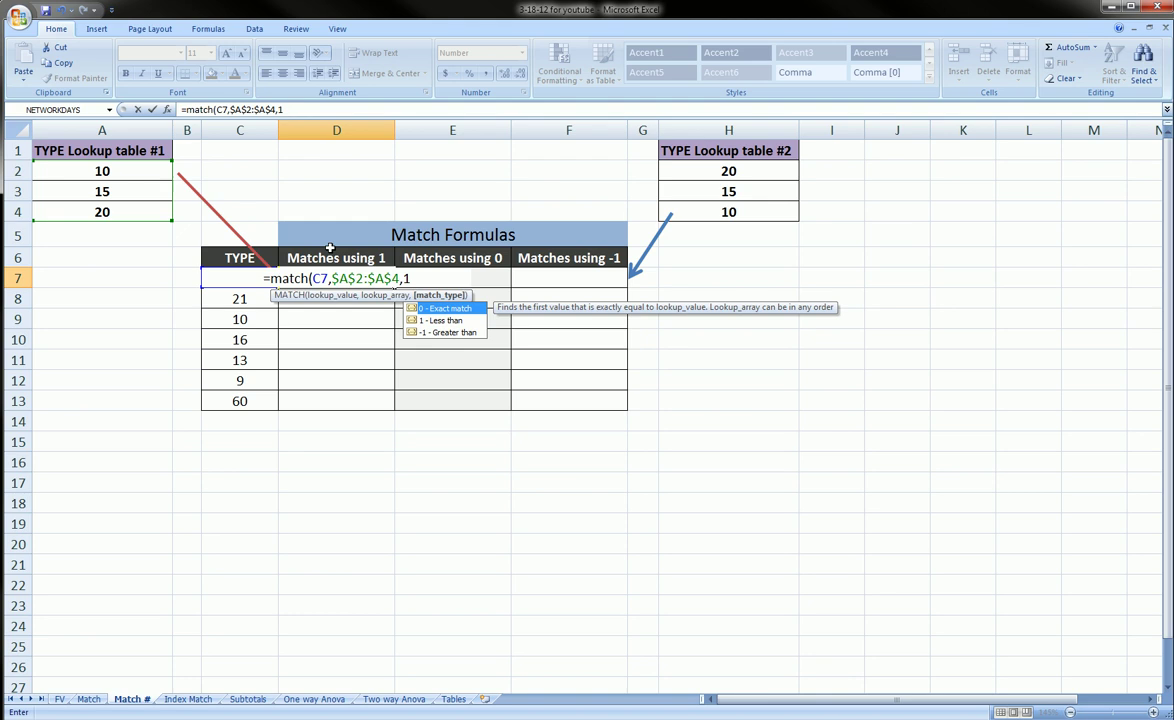
pyautogui.write(')')
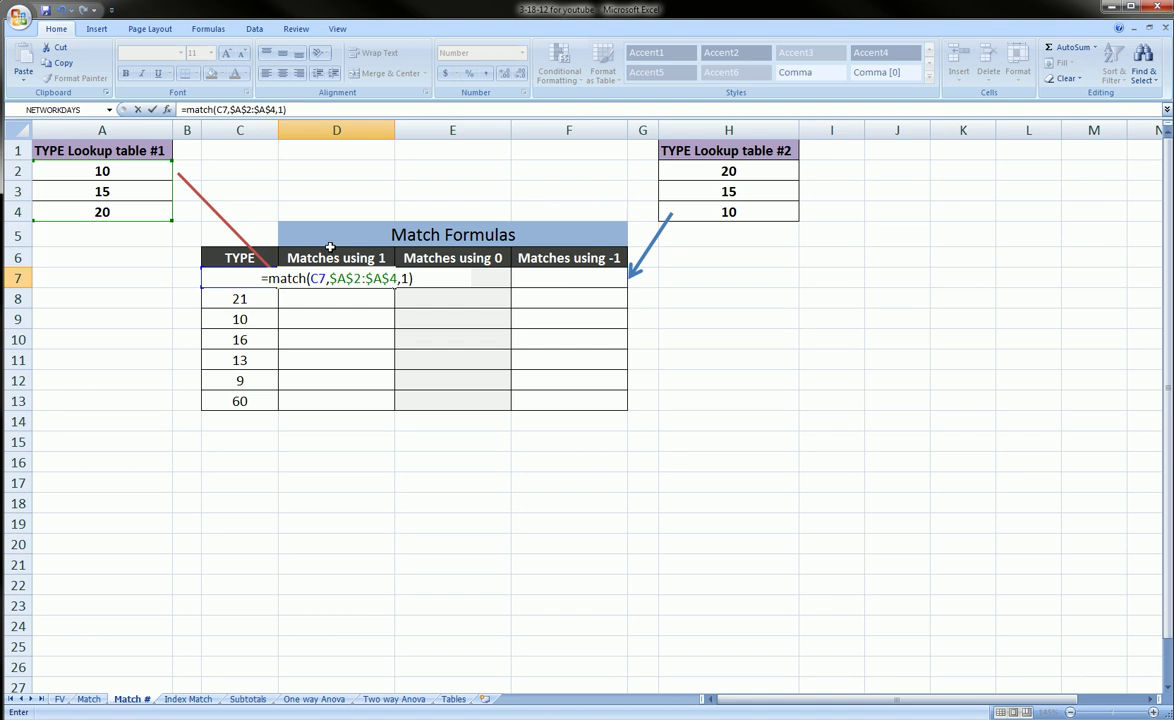
pyautogui.press('Return')
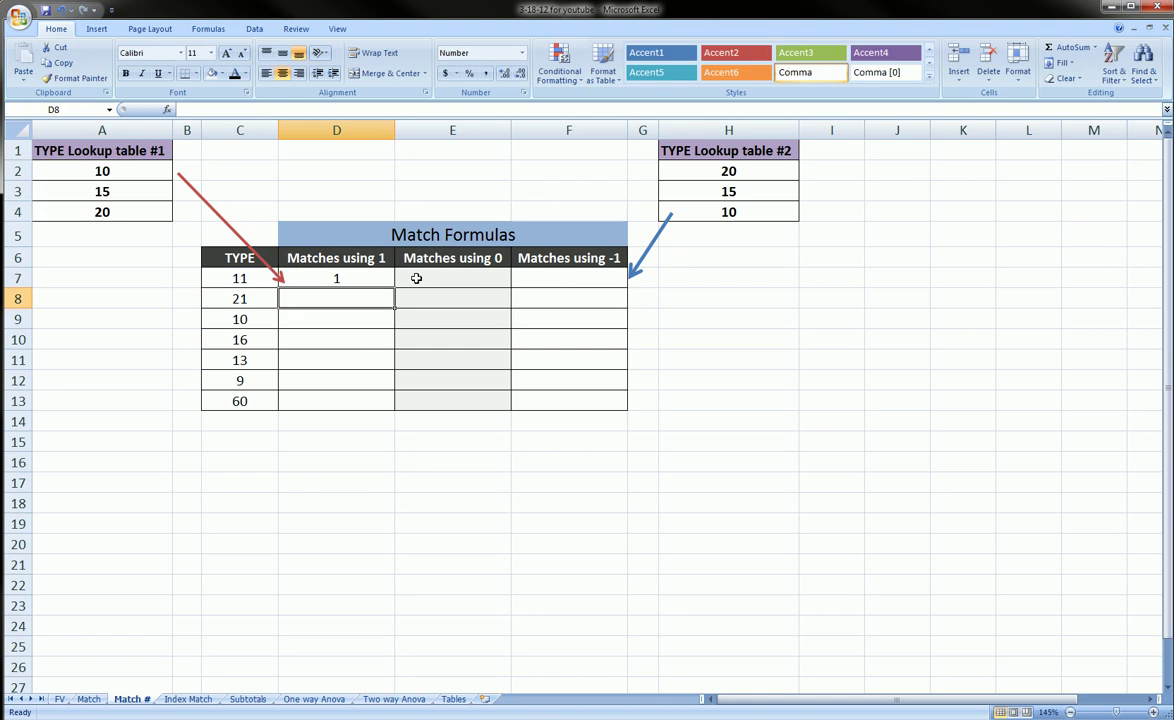
# - Copy the D7 formula down through D13
pyautogui.click(350, 279)
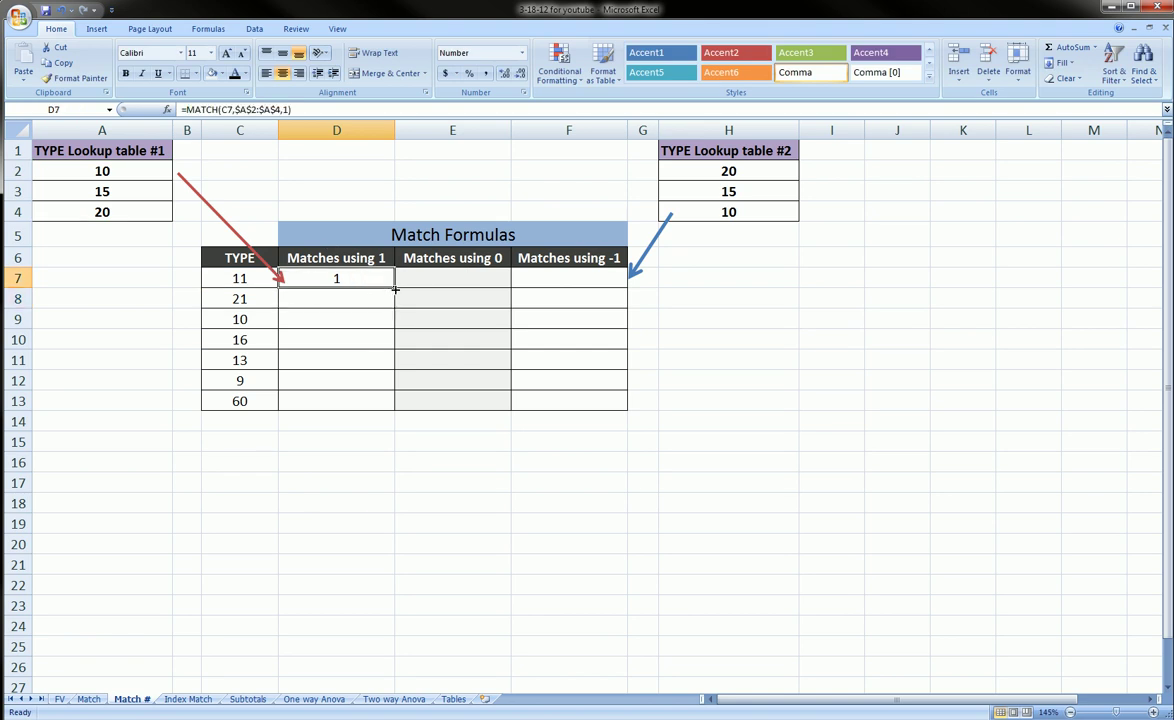
pyautogui.moveTo(394, 288); pyautogui.dragTo(383, 400)
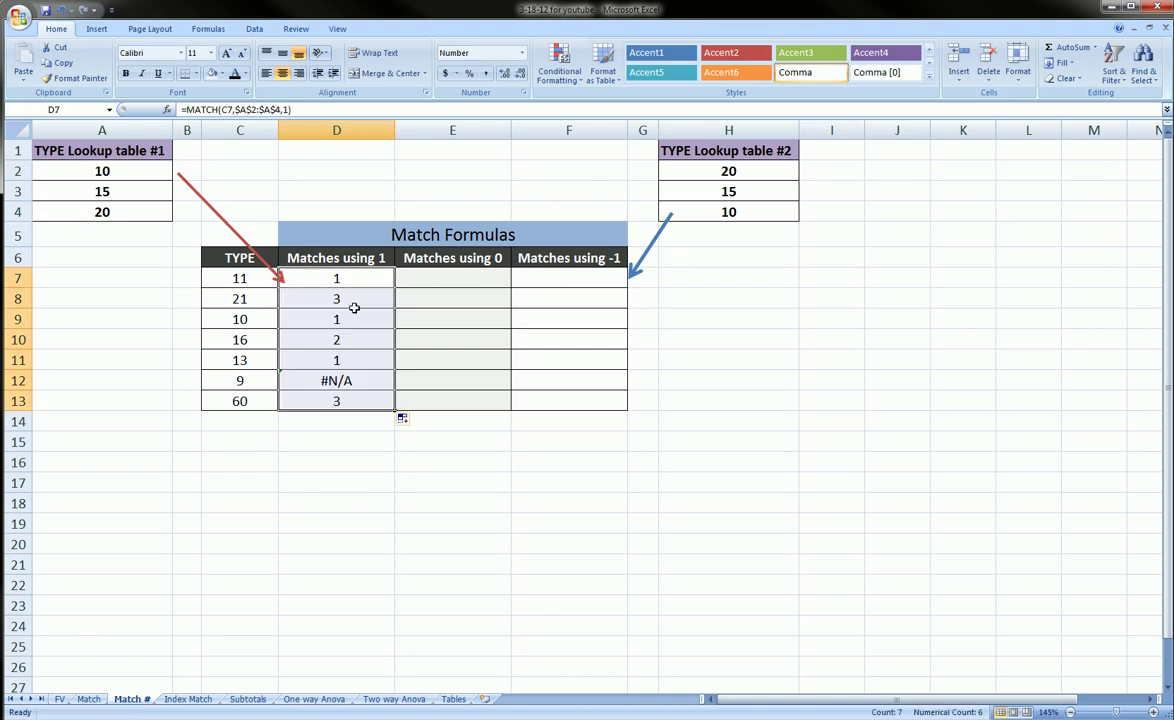
# - Compare the TYPE values in C7 and C8 with lookup table #1 to examine how match type 1 produces D7 and D8
pyautogui.click(330, 280)
pyautogui.click(252, 279)
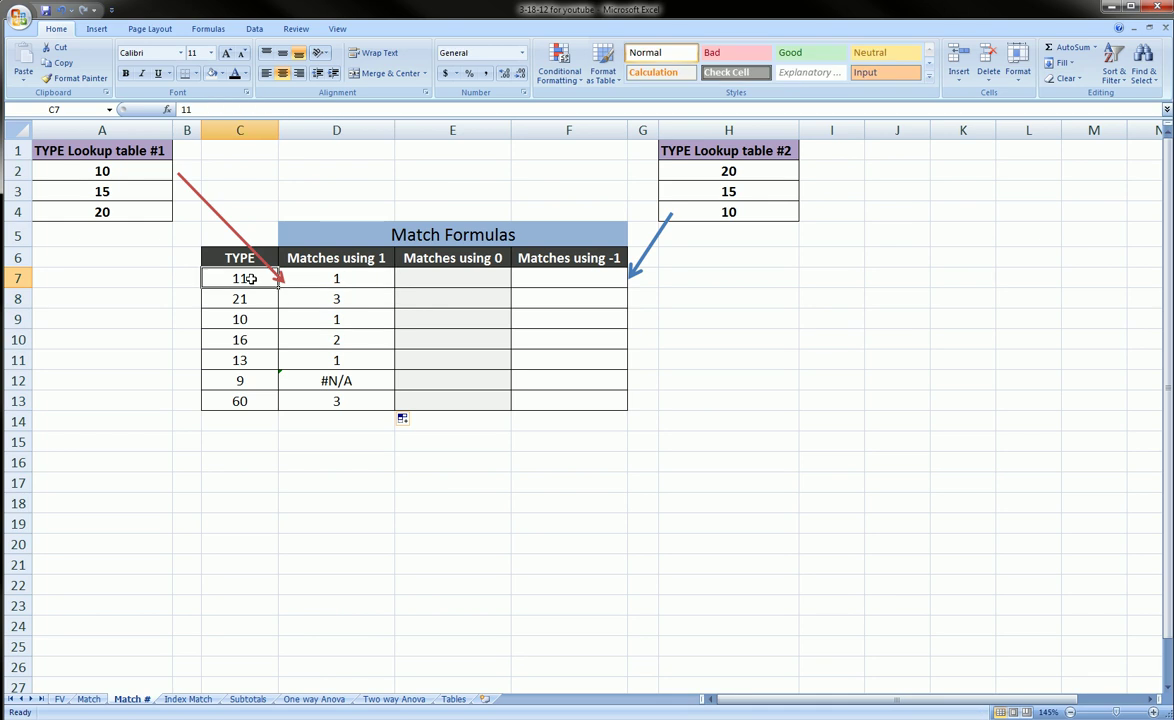
pyautogui.click(123, 172)
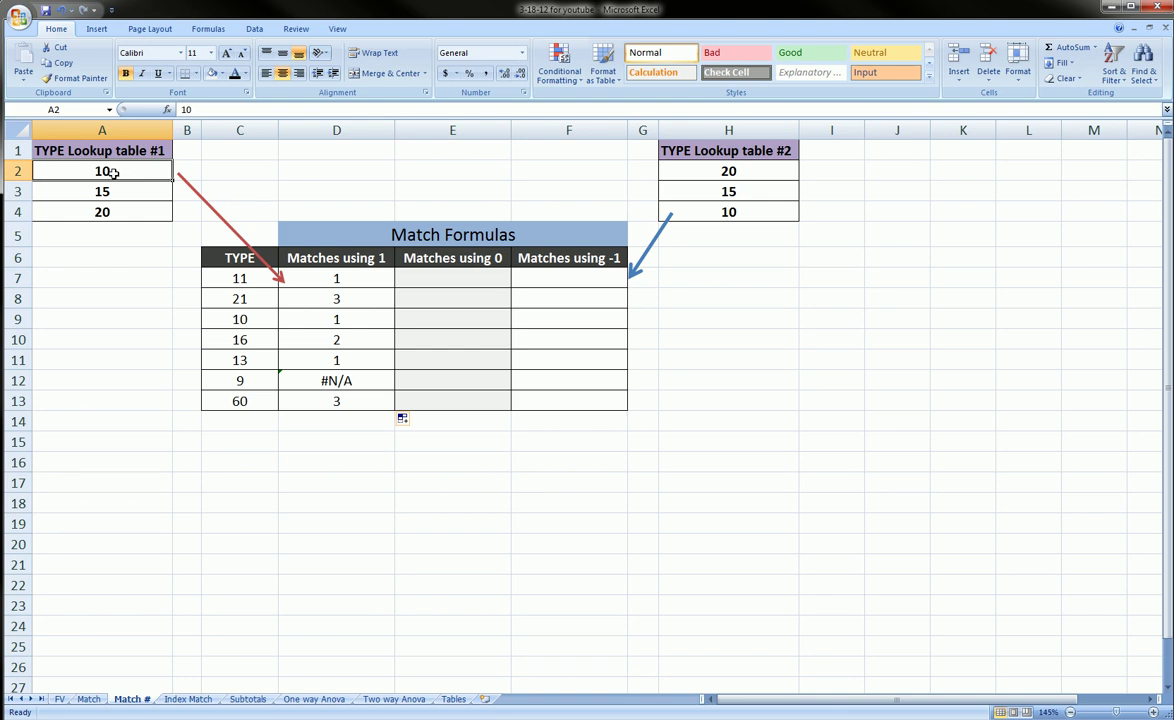
pyautogui.click(245, 300)
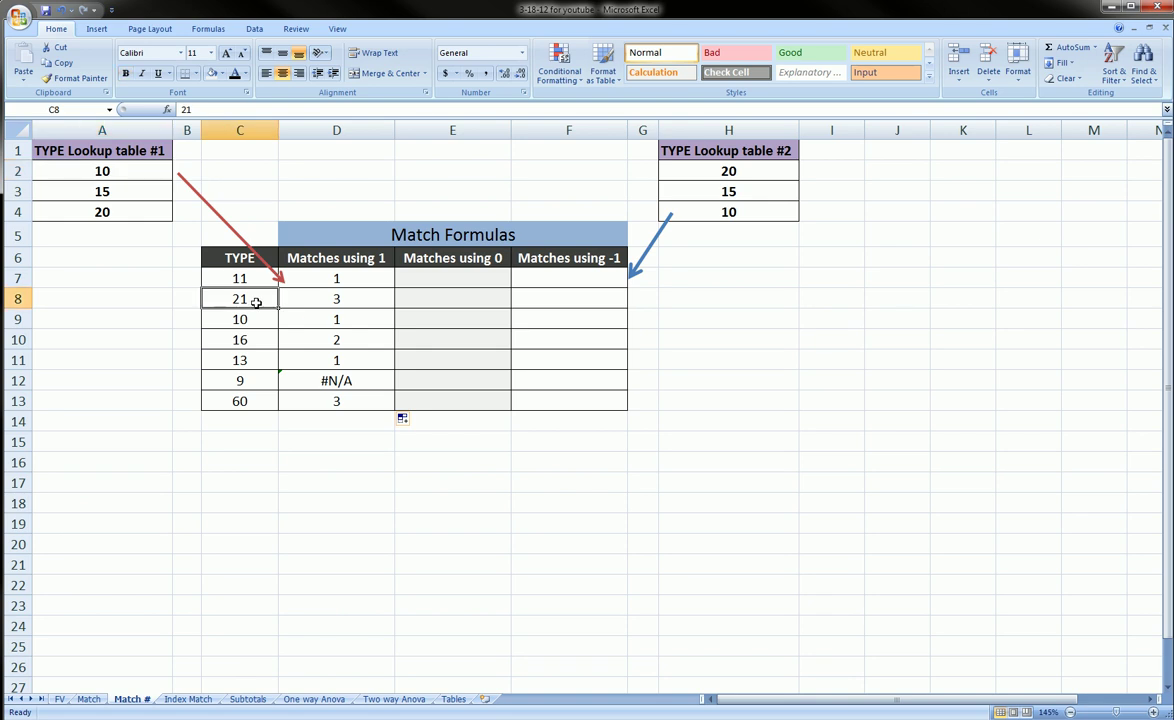
pyautogui.click(115, 207)
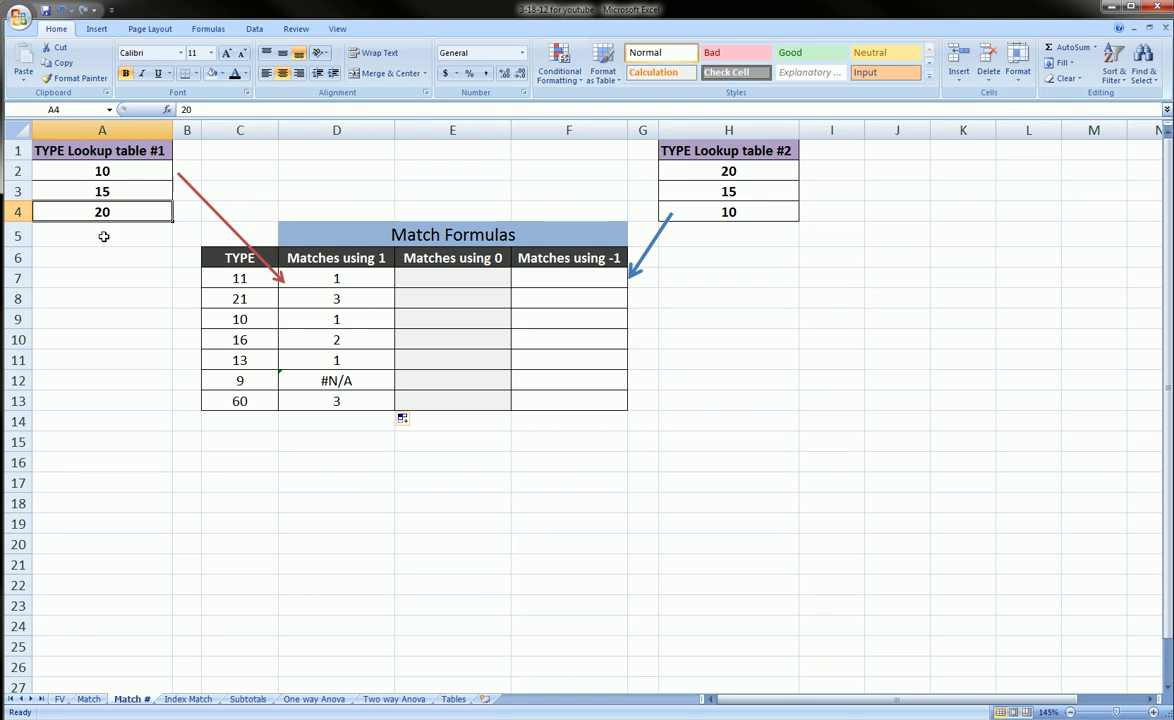
pyautogui.moveTo(103, 162); pyautogui.dragTo(115, 210)
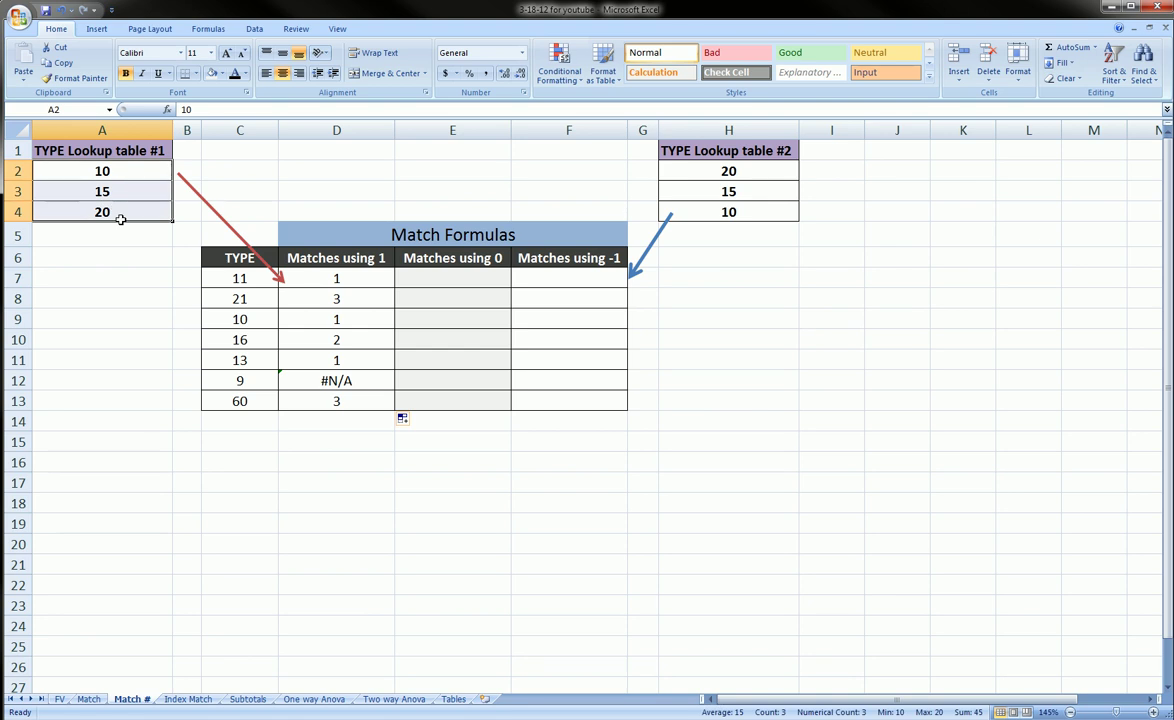
pyautogui.click(116, 212)
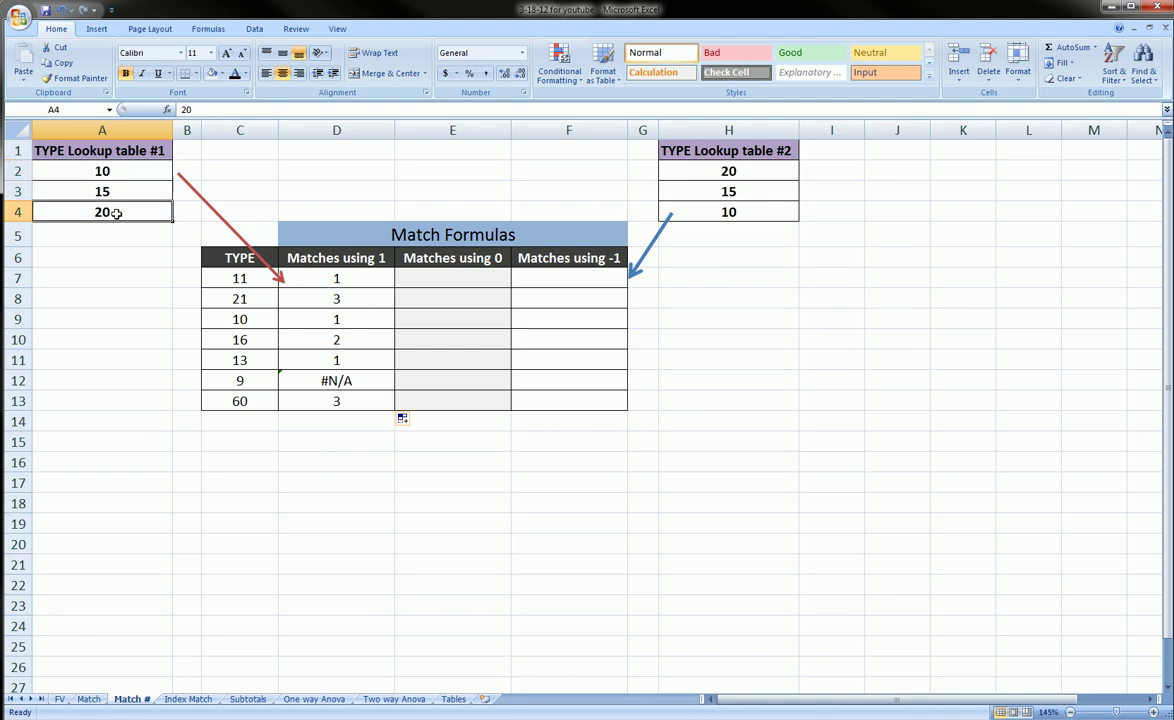
pyautogui.click(330, 299)
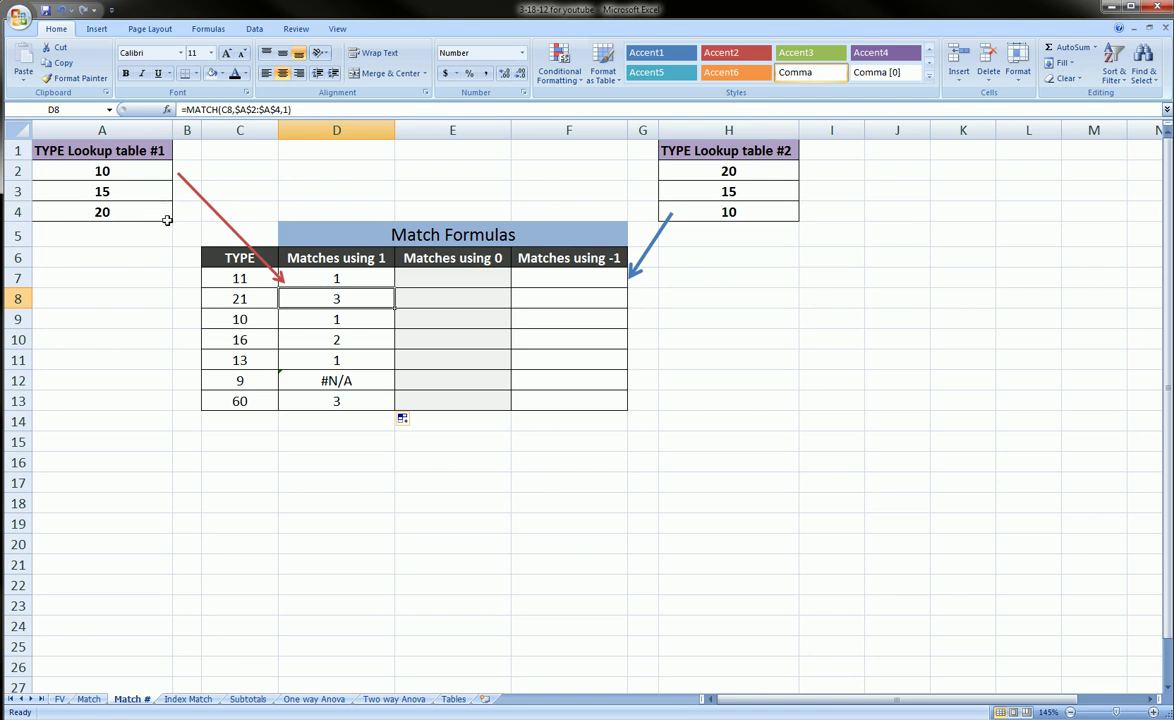
# - Check the TYPE values in C9 through C11 against lookup table #1 and their match type 1 results in column D
pyautogui.click(253, 321)
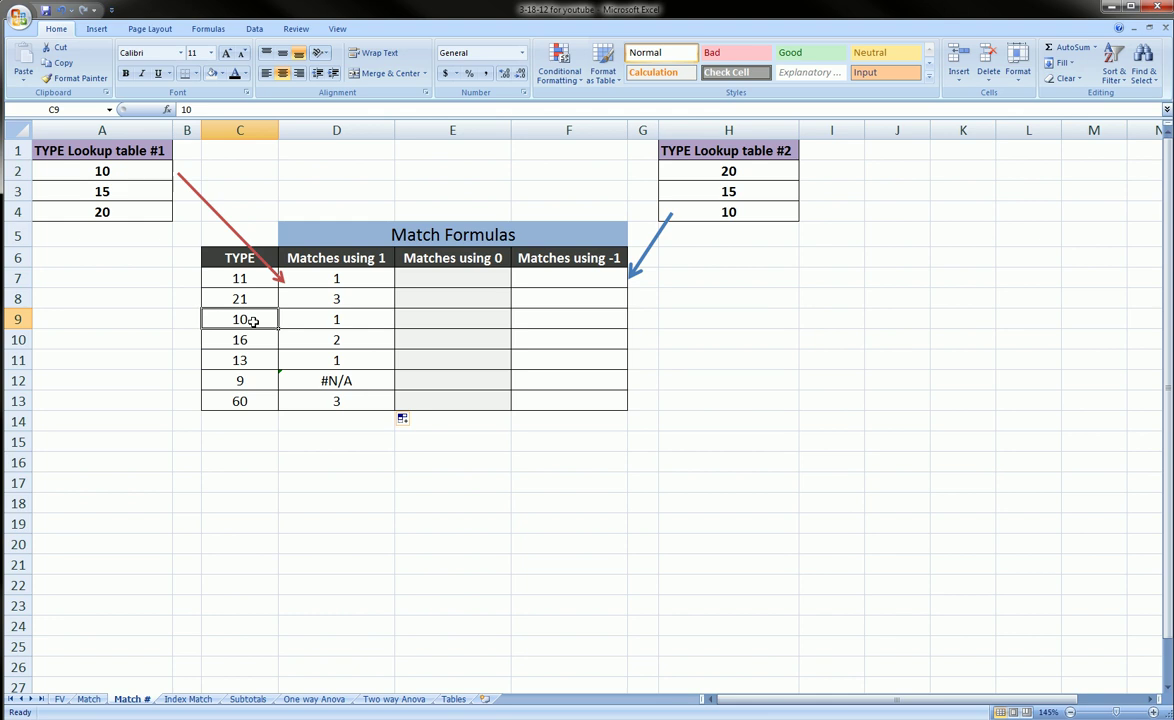
pyautogui.click(104, 163)
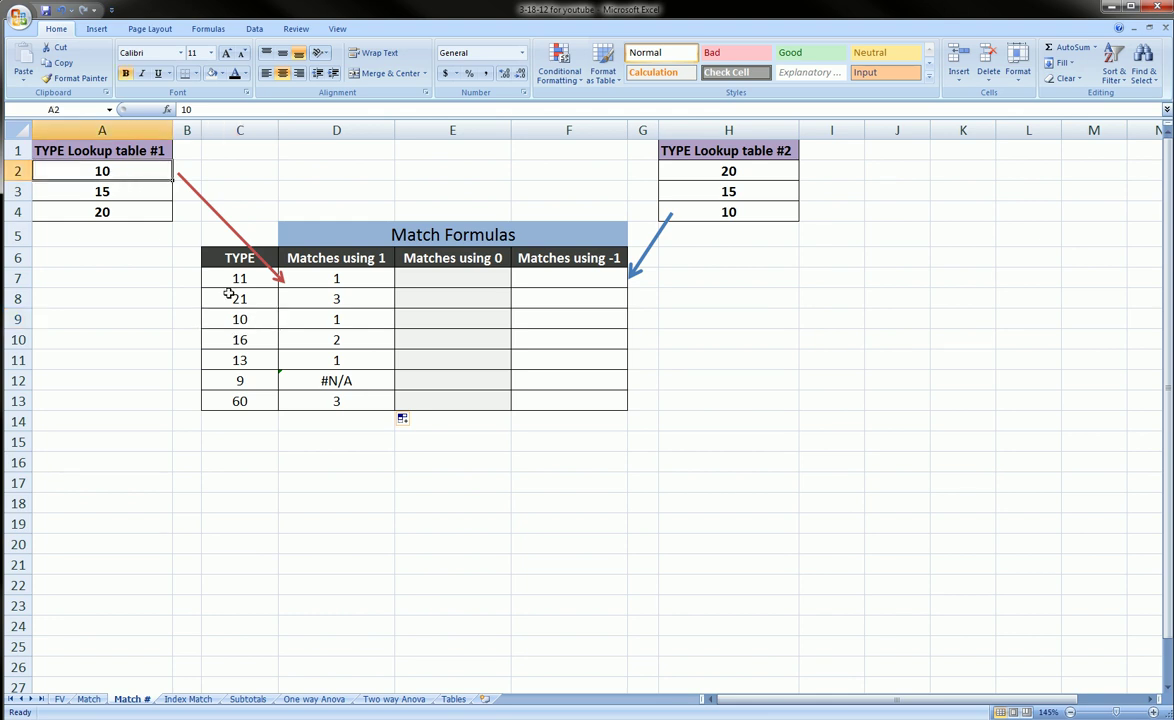
pyautogui.click(303, 319)
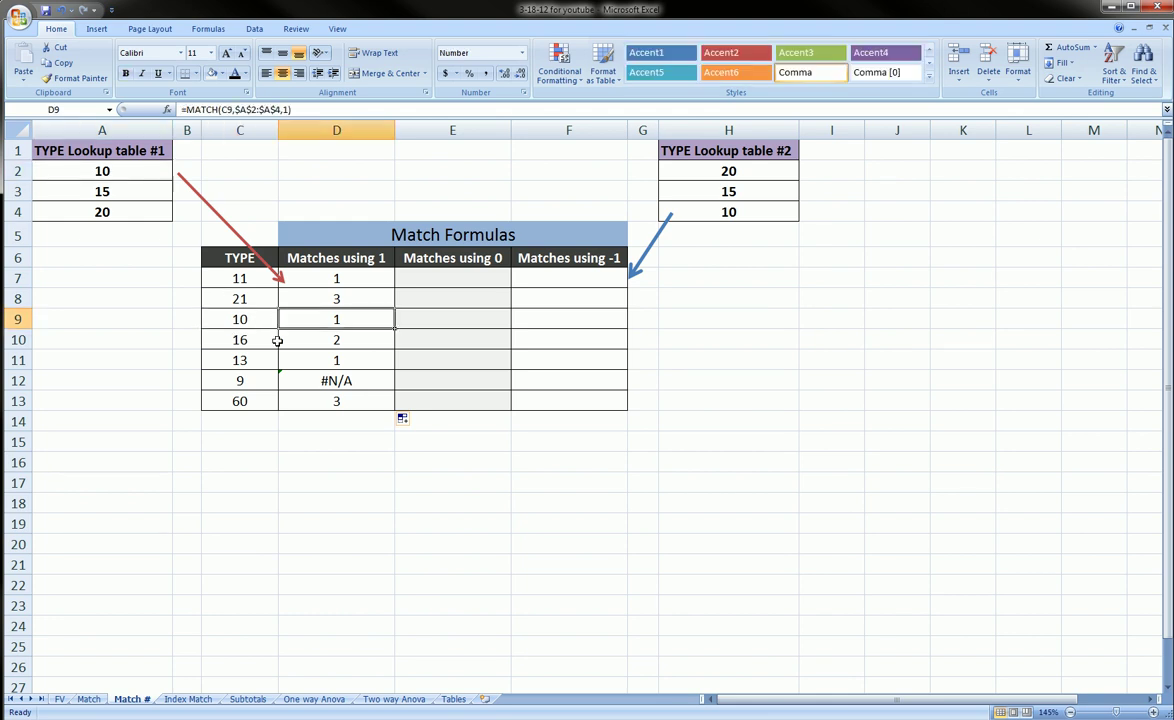
pyautogui.click(259, 340)
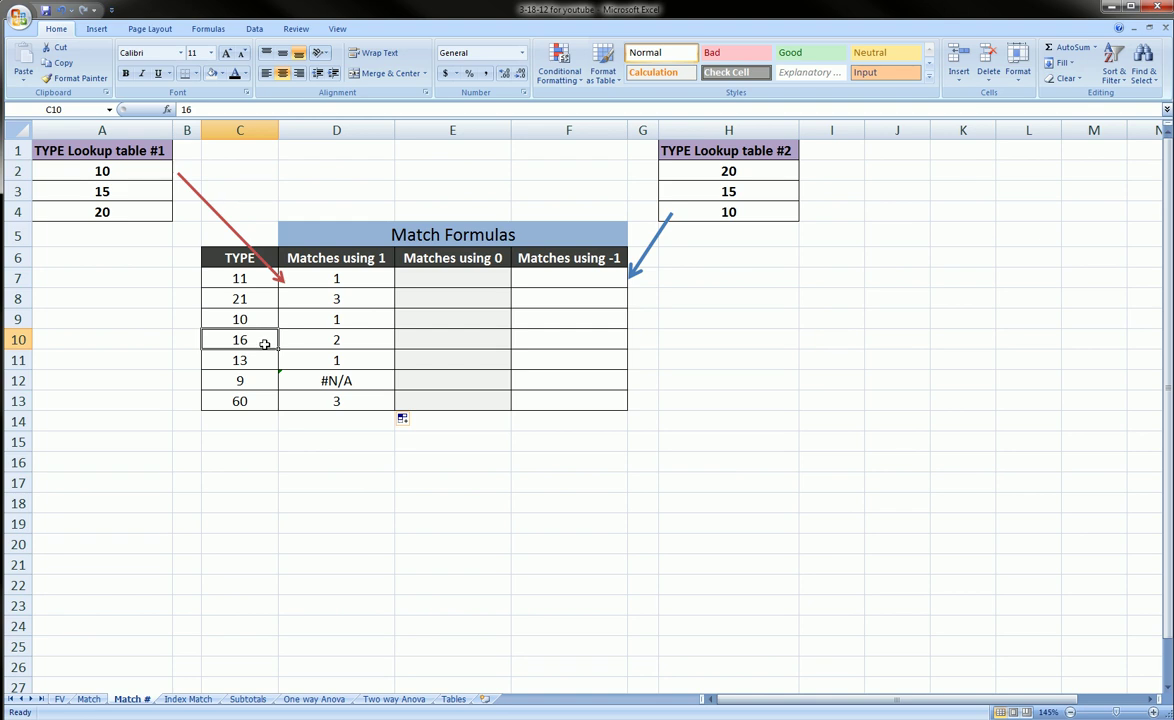
pyautogui.click(107, 193)
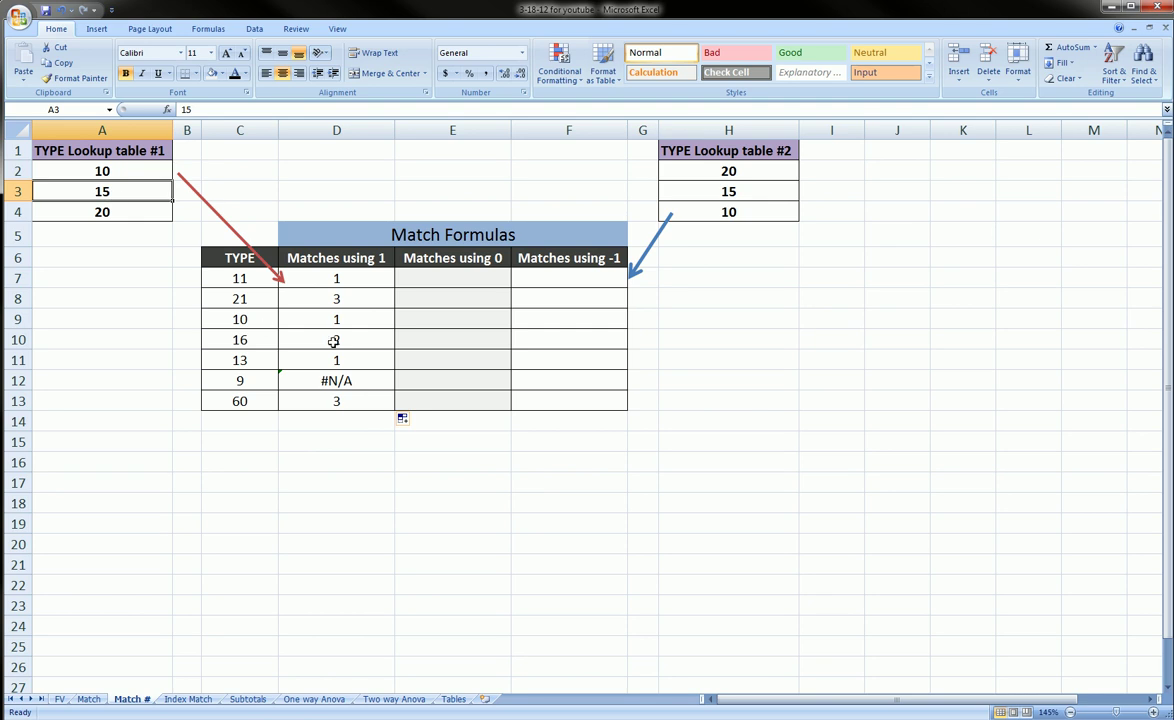
pyautogui.click(253, 363)
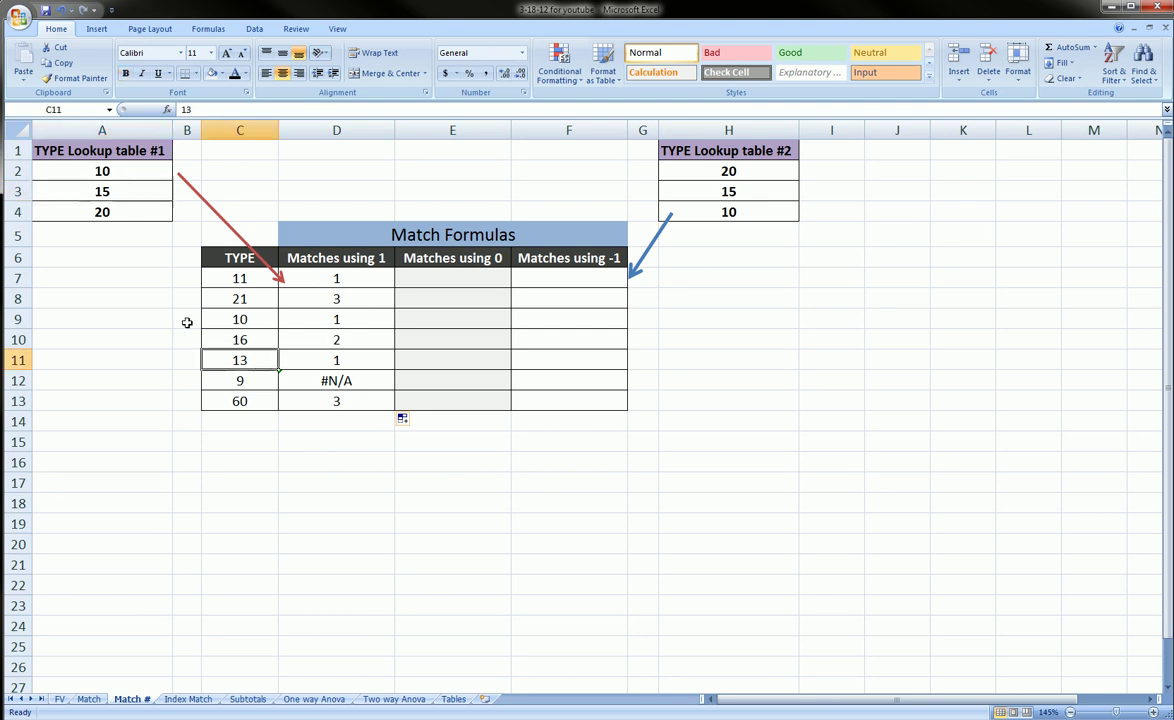
pyautogui.click(119, 177)
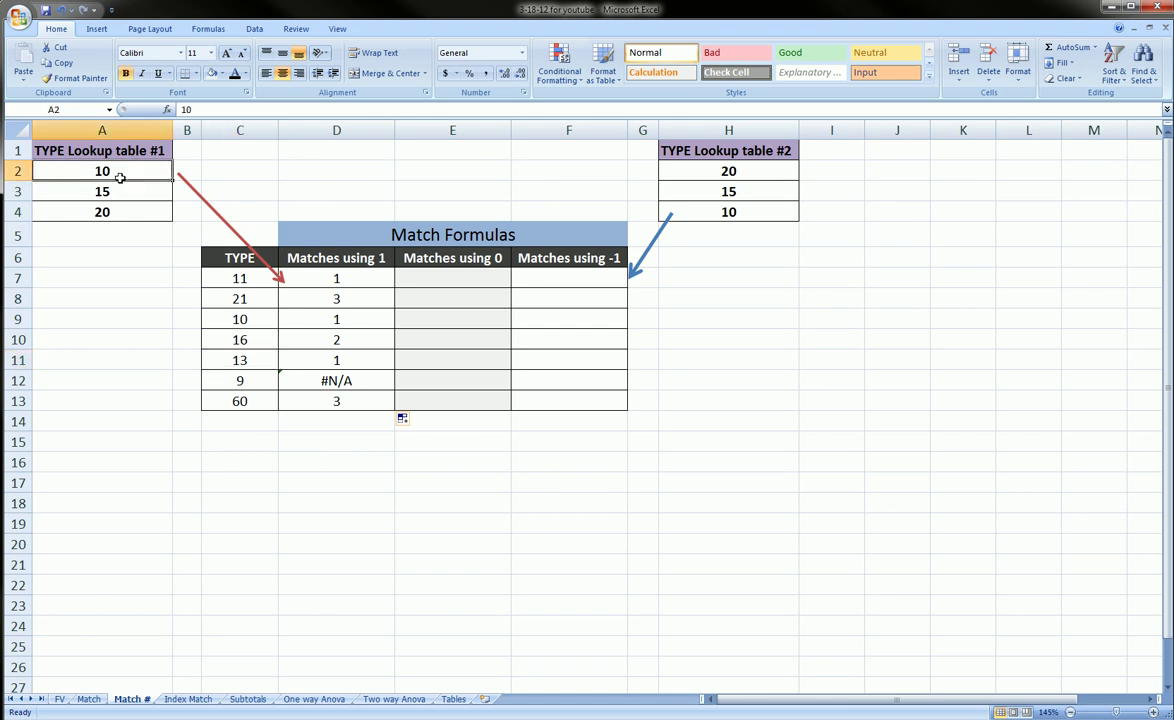
pyautogui.click(244, 359)
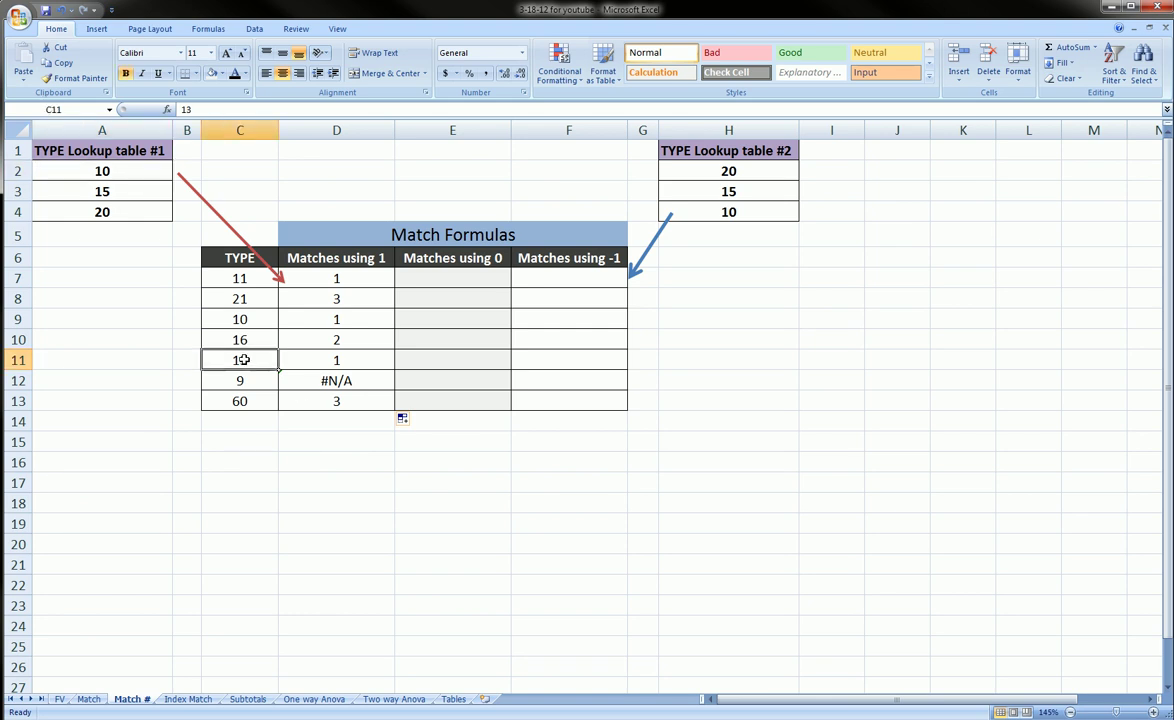
pyautogui.click(124, 161)
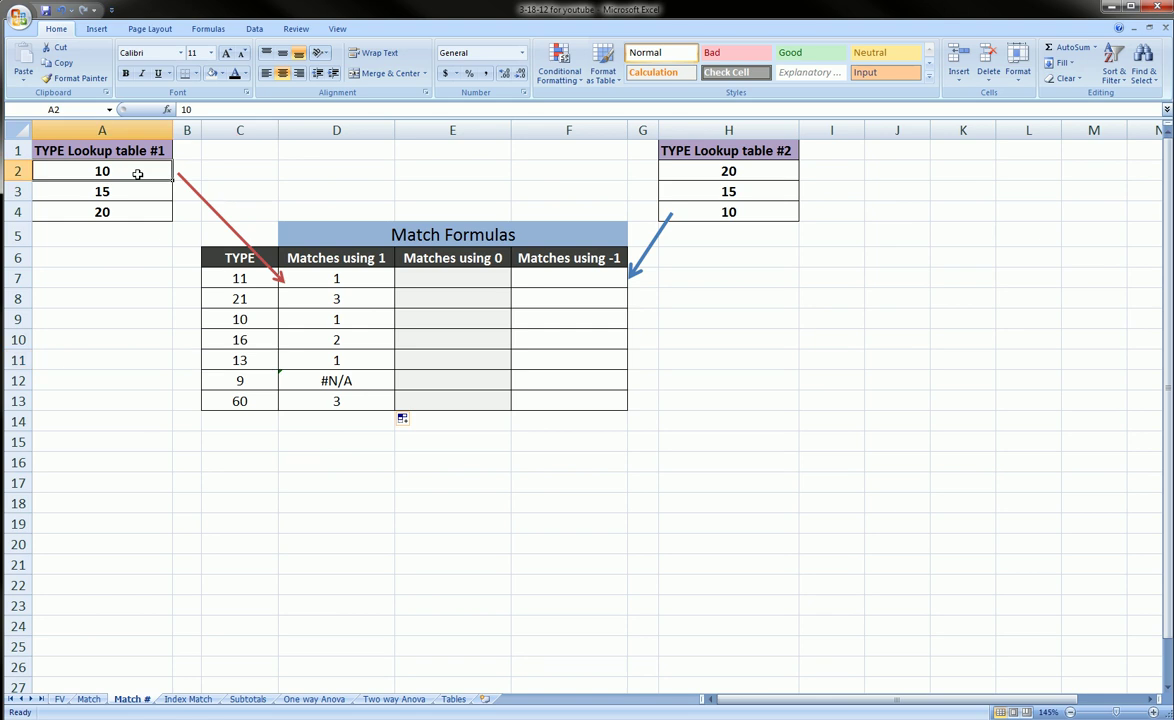
# - Examine the match type 1 results in D12 and D13 against their TYPE values and the range of lookup table #1
pyautogui.click(295, 383)
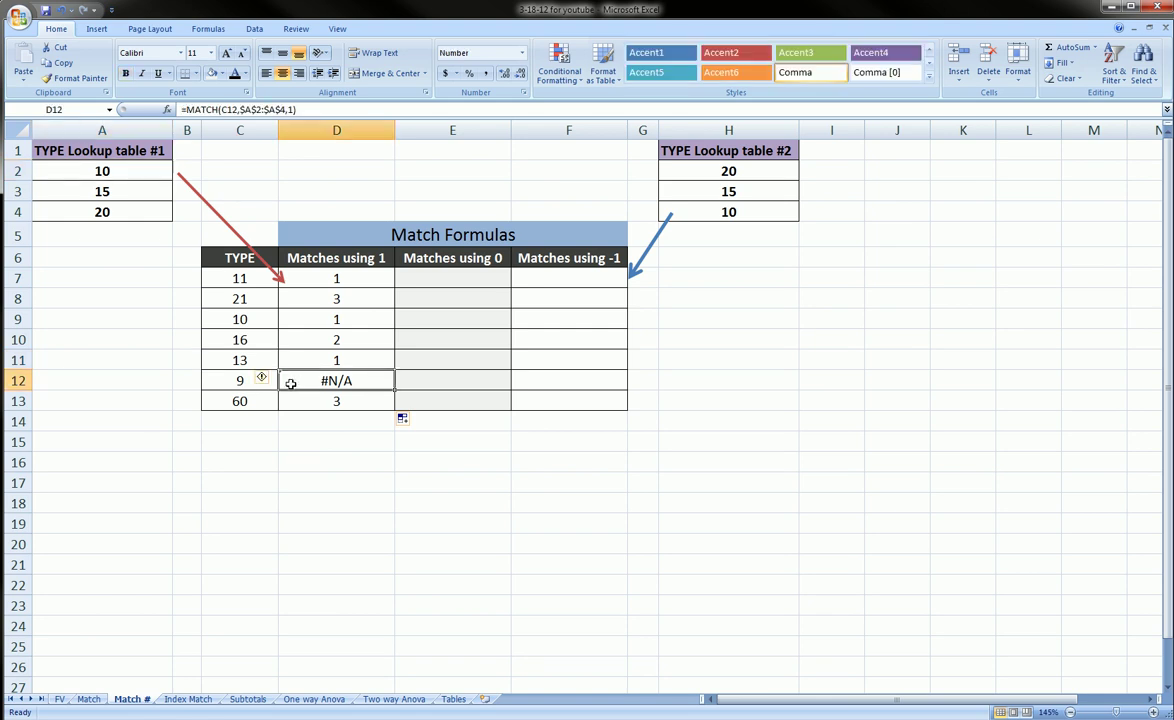
pyautogui.click(241, 378)
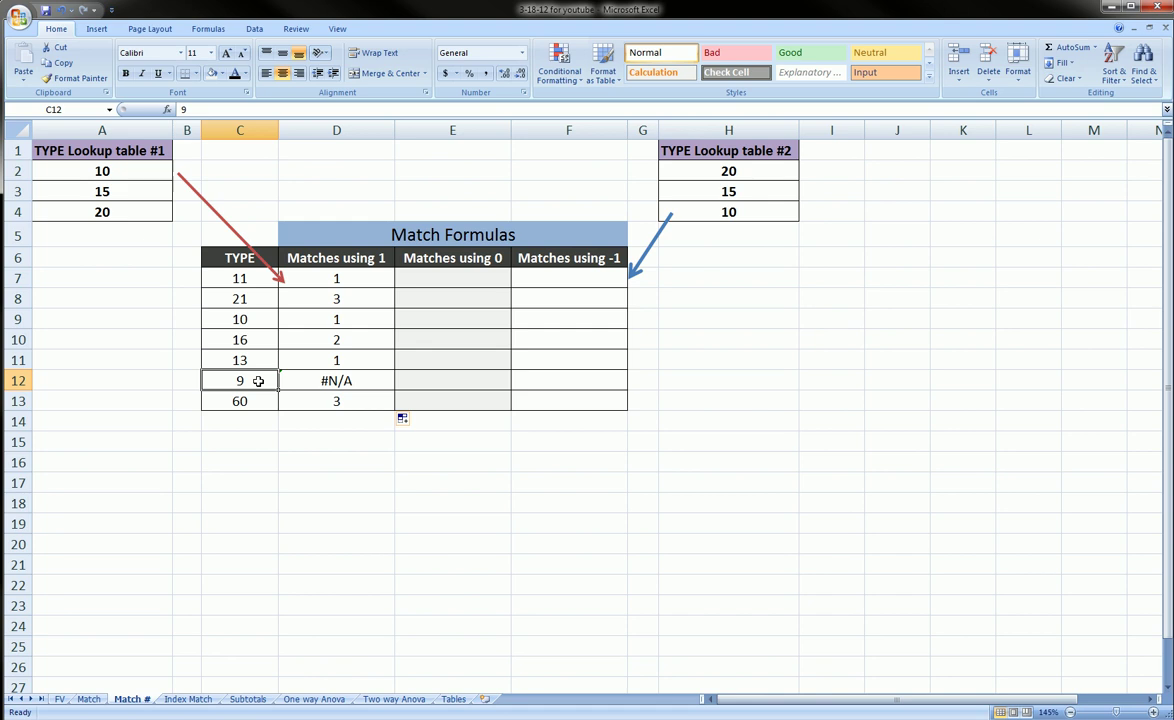
pyautogui.moveTo(97, 168); pyautogui.dragTo(103, 214)
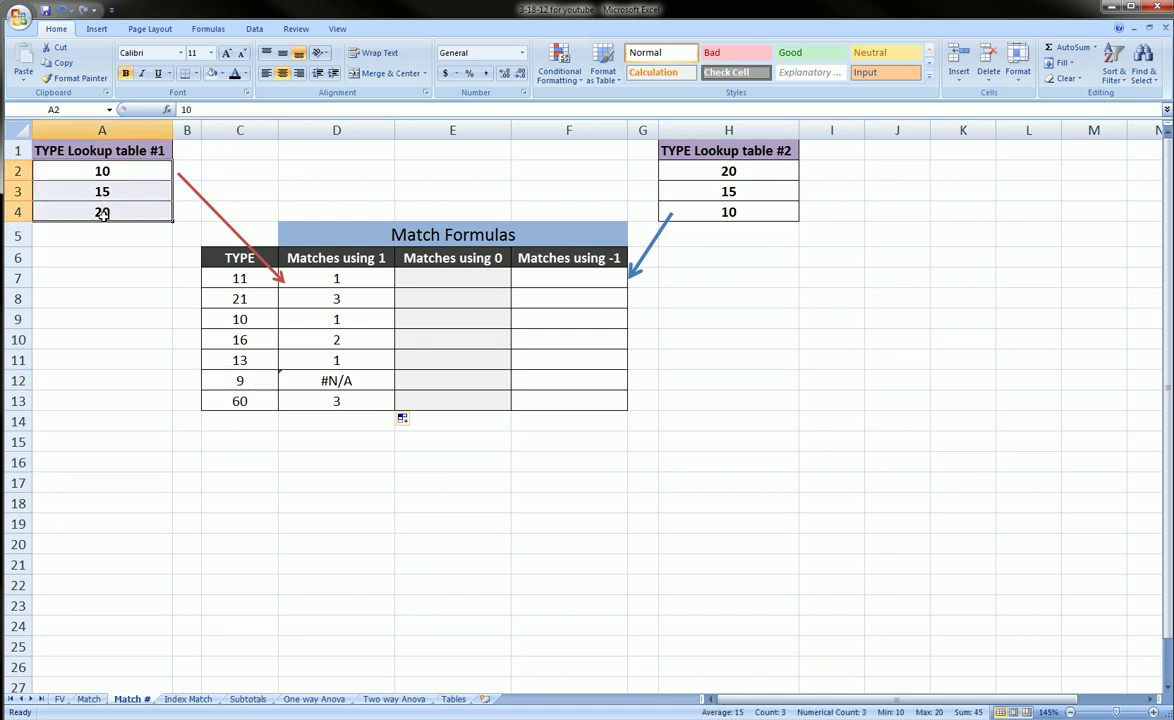
pyautogui.click(349, 376)
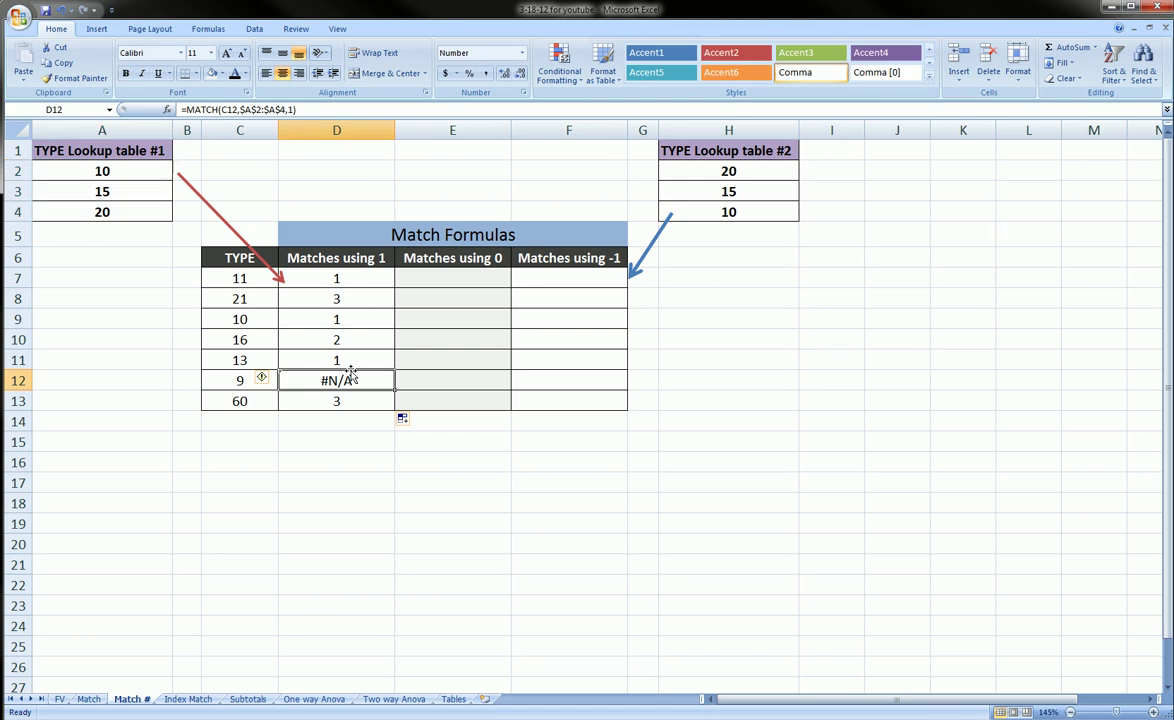
pyautogui.click(212, 444)
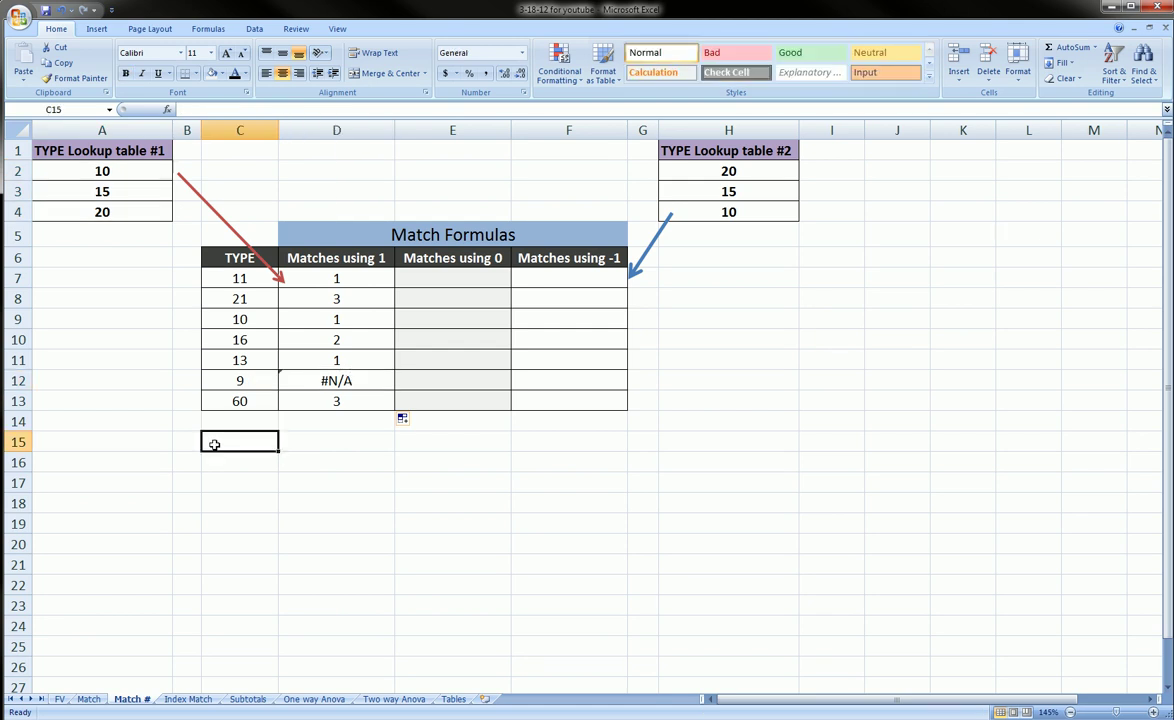
pyautogui.click(243, 400)
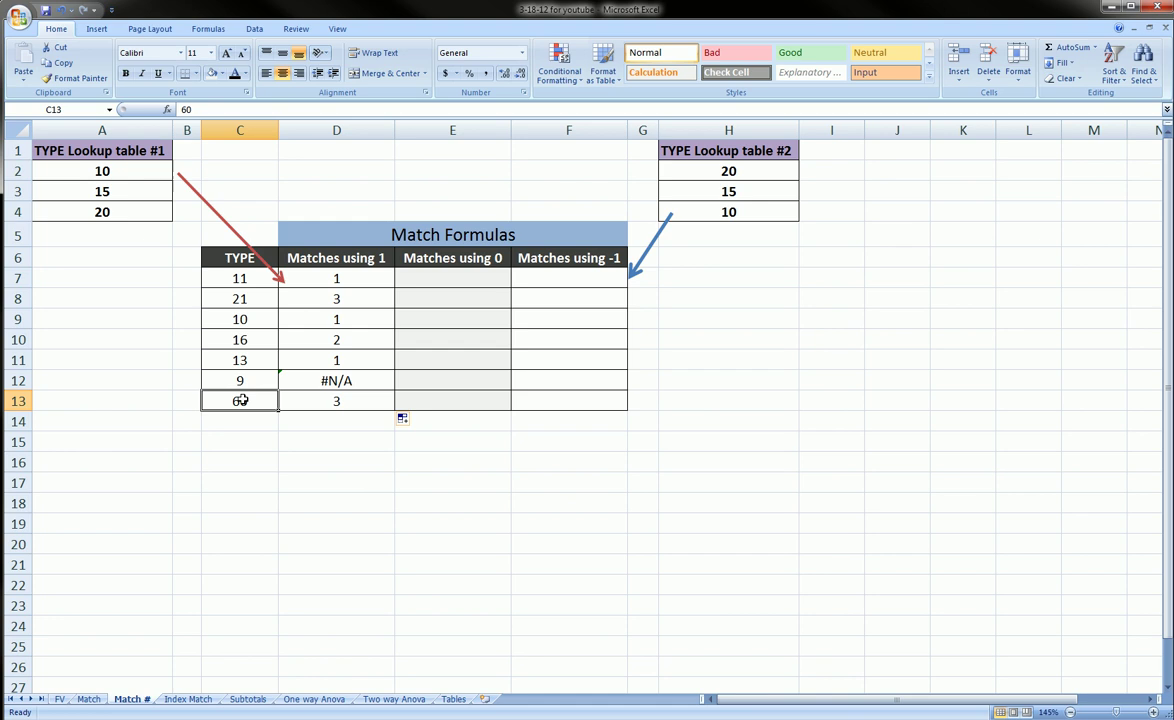
pyautogui.click(152, 210)
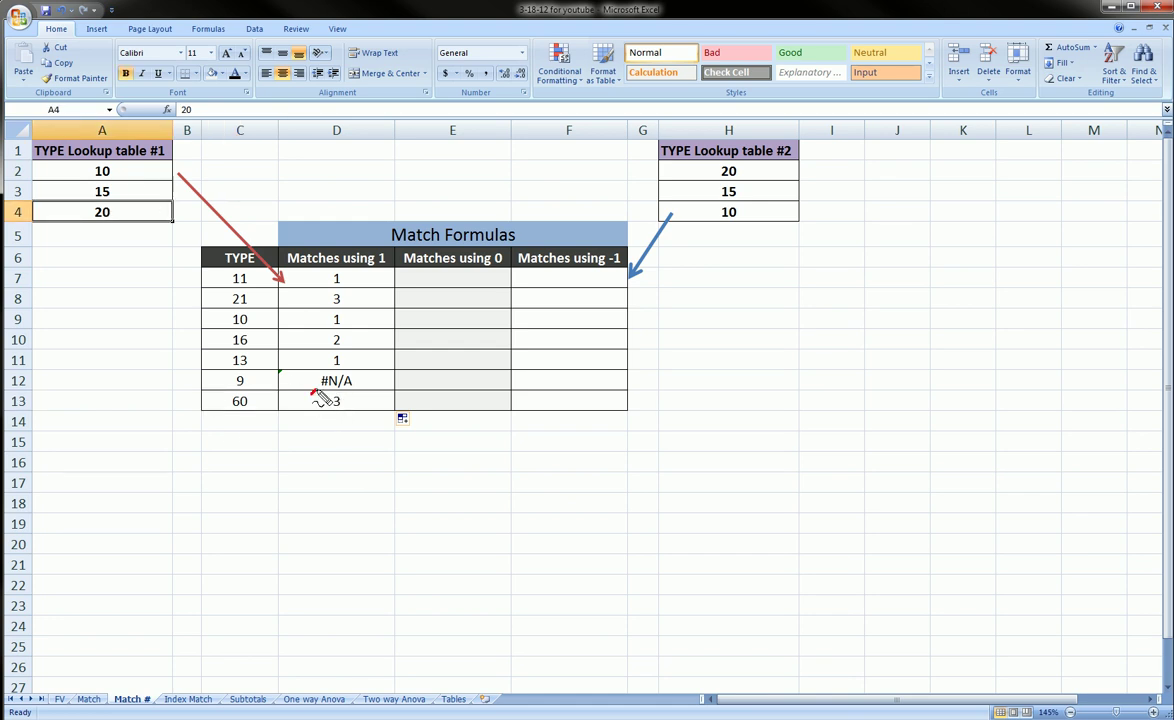
pyautogui.moveTo(318, 398)
pyautogui.mouseDown()
pyautogui.moveTo(322, 420)
pyautogui.moveTo(333, 400)
pyautogui.mouseUp()
pyautogui.press('Escape')
# - Review the match type in D7's formula and enter the exact-match formula =MATCH(C7,$A$2:$A$4,0) in cell E7
pyautogui.click(430, 279)
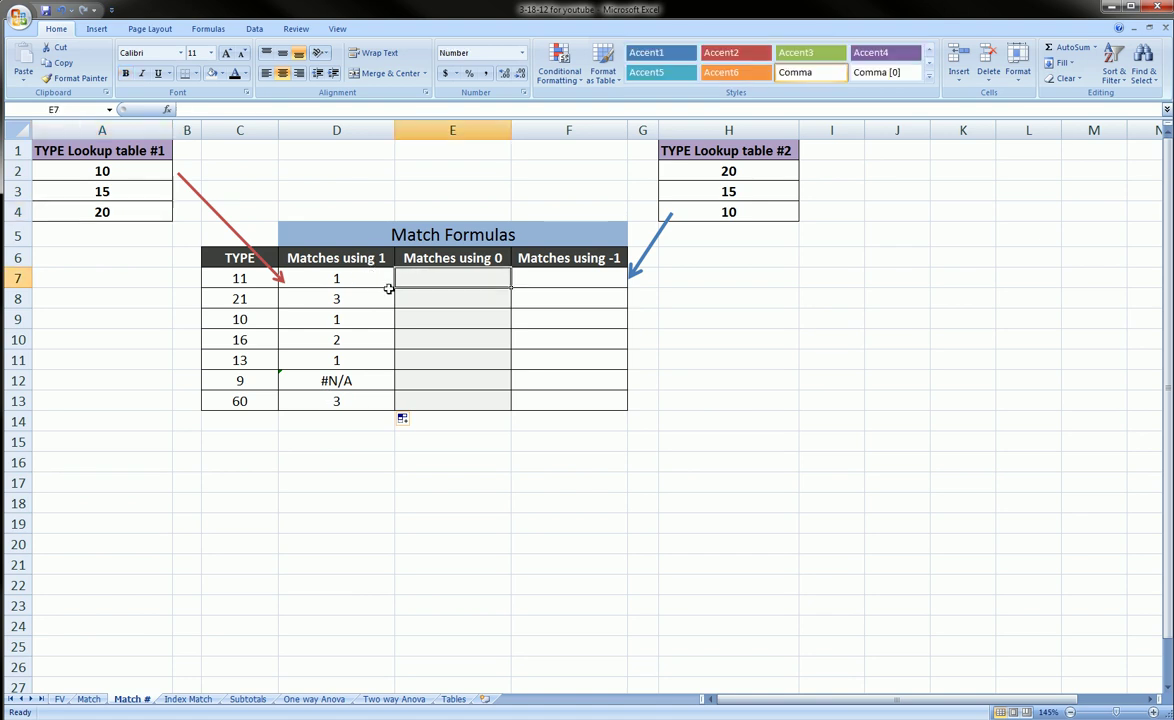
pyautogui.click(372, 280)
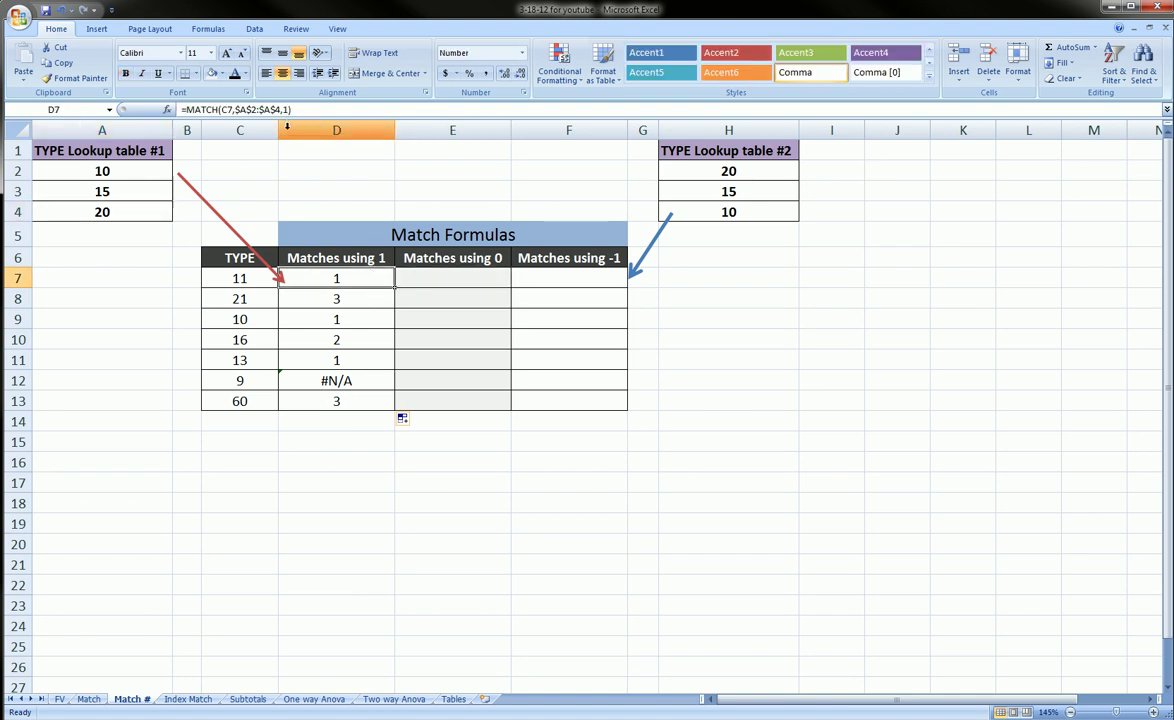
pyautogui.moveTo(272, 100)
pyautogui.mouseDown()
pyautogui.moveTo(296, 106)
pyautogui.moveTo(282, 118)
pyautogui.mouseUp()
pyautogui.press('Escape')
pyautogui.click(439, 272)
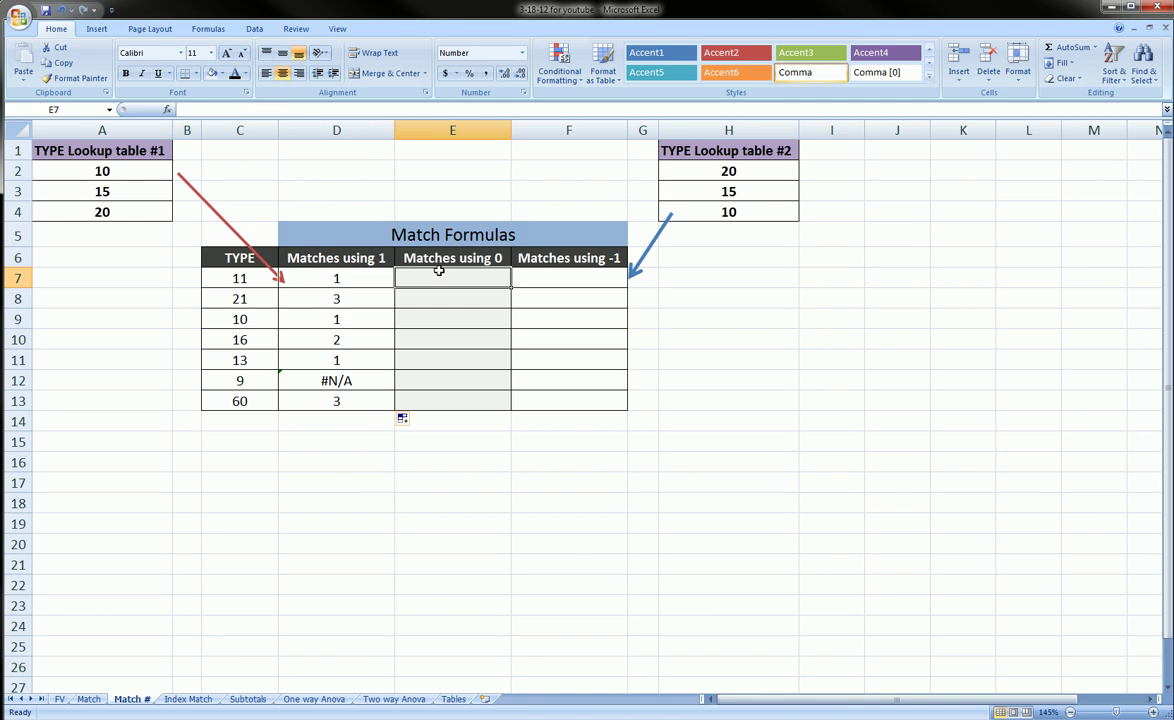
pyautogui.write('=natch')
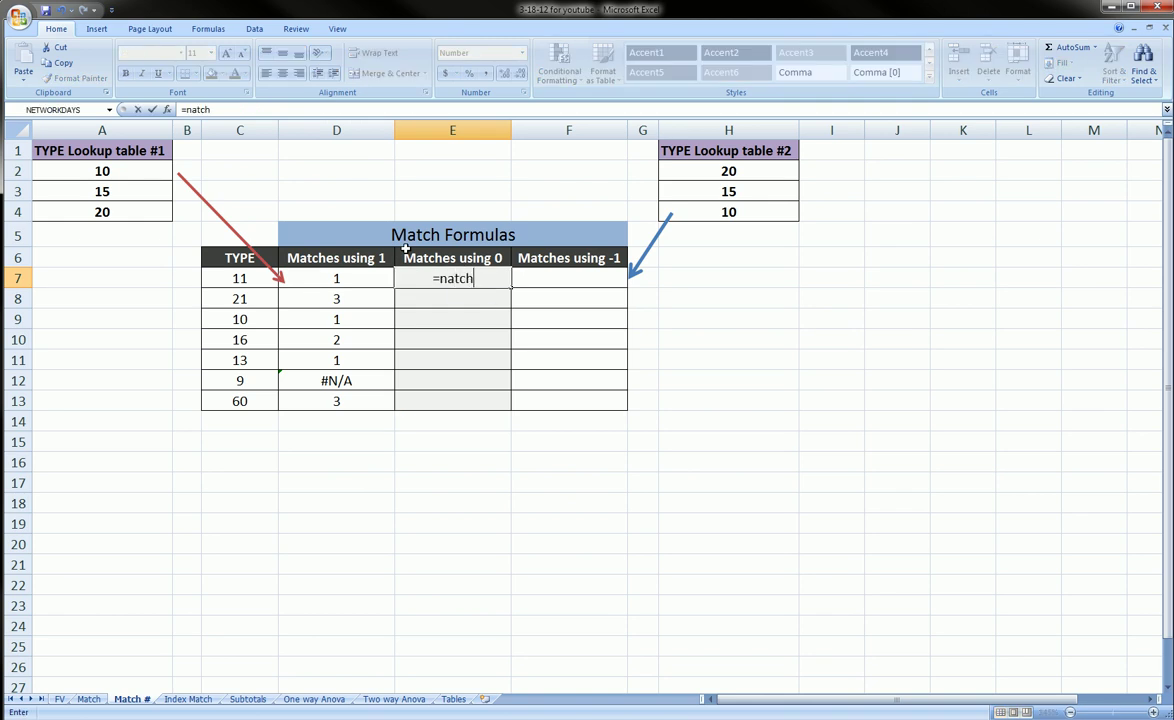
pyautogui.press('BackSpace')
pyautogui.press('BackSpace')
pyautogui.press('BackSpace')
pyautogui.press('BackSpace')
pyautogui.press('BackSpace')
pyautogui.write('match(')
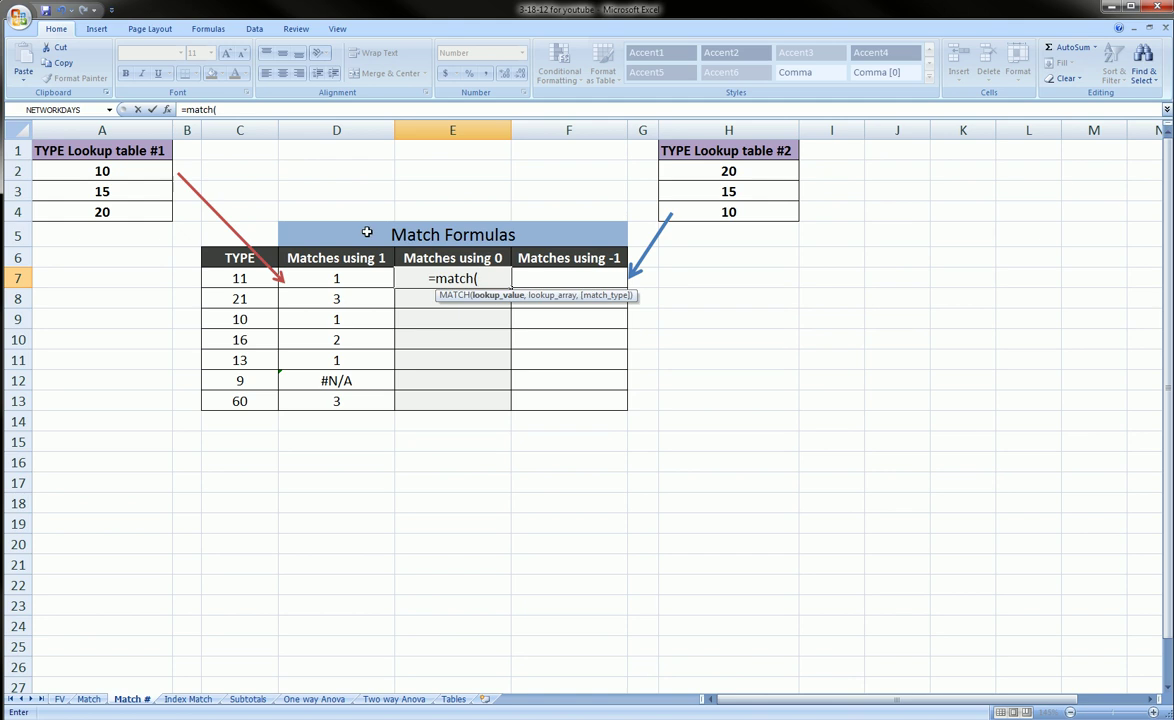
pyautogui.click(238, 280)
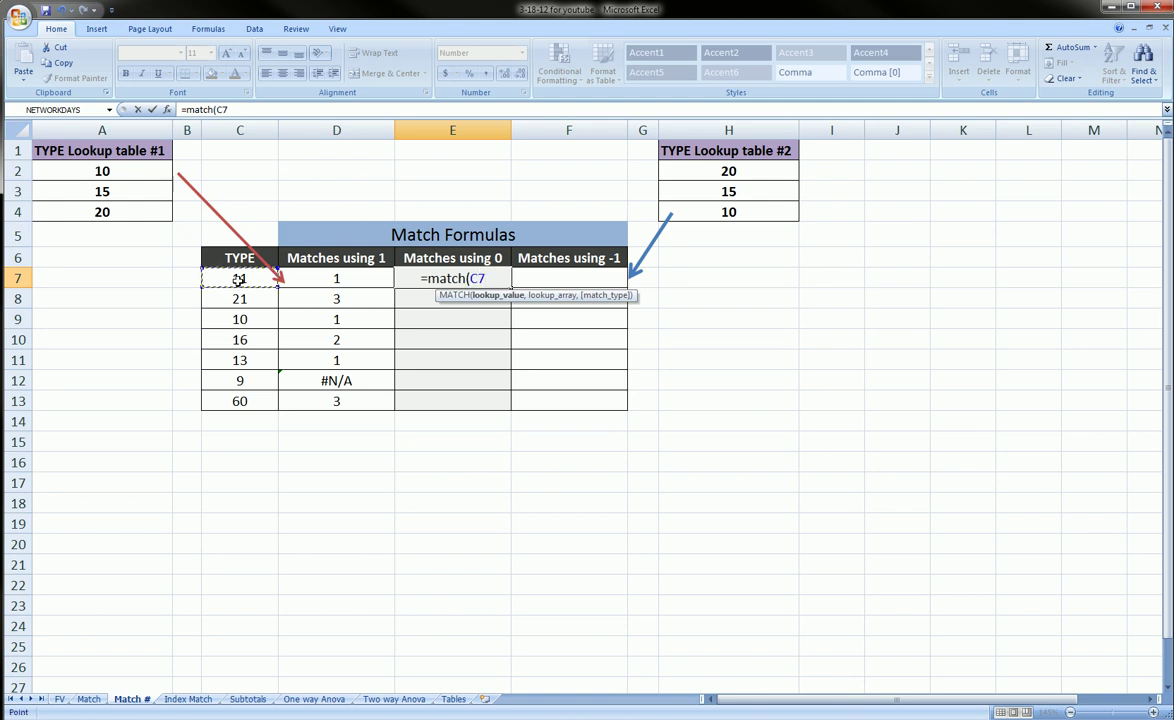
pyautogui.write(',')
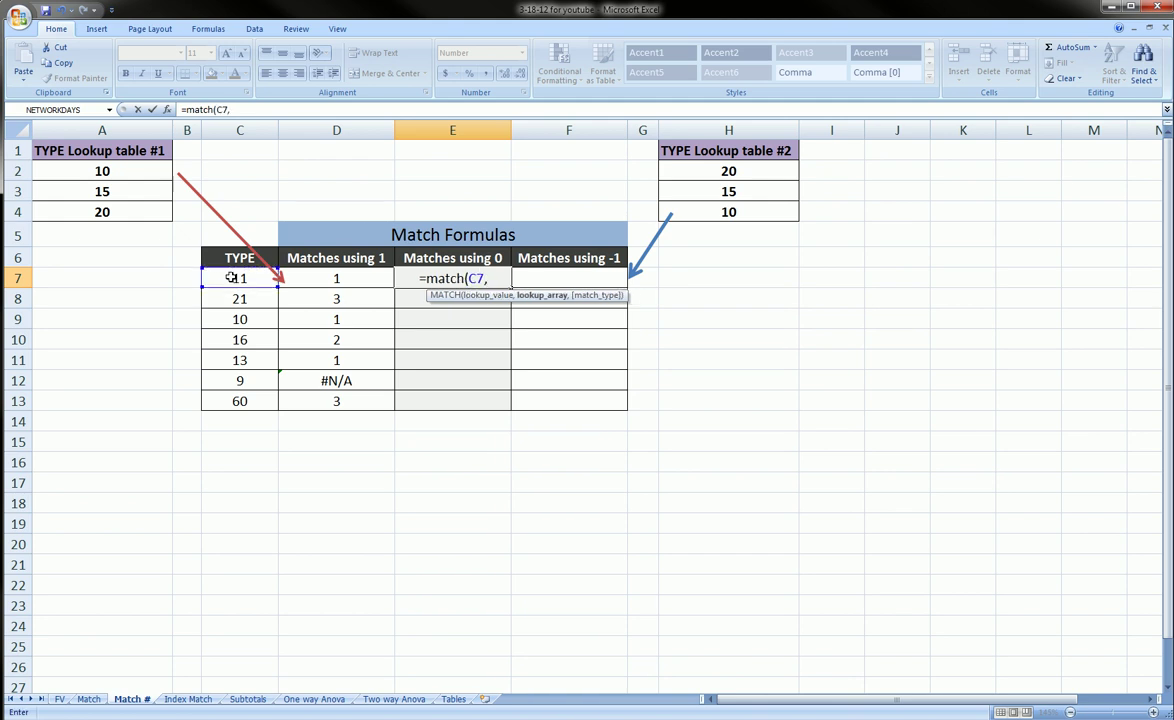
pyautogui.moveTo(128, 170); pyautogui.dragTo(137, 206)
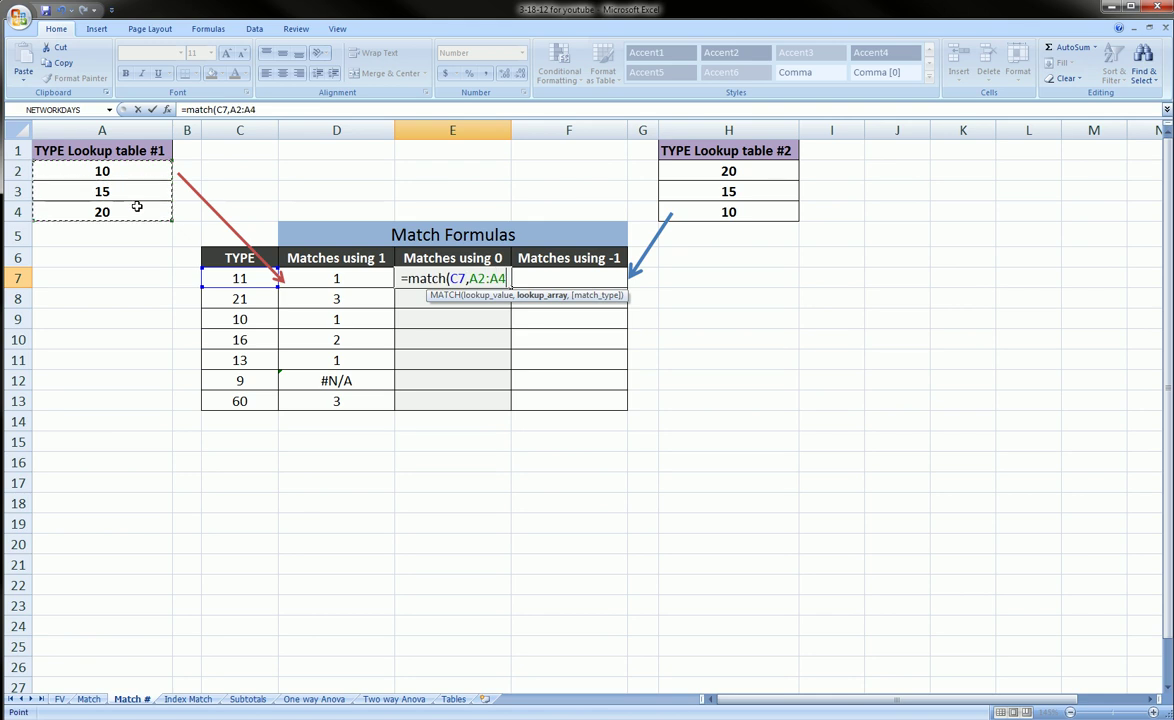
pyautogui.press('F4')
pyautogui.write(',')
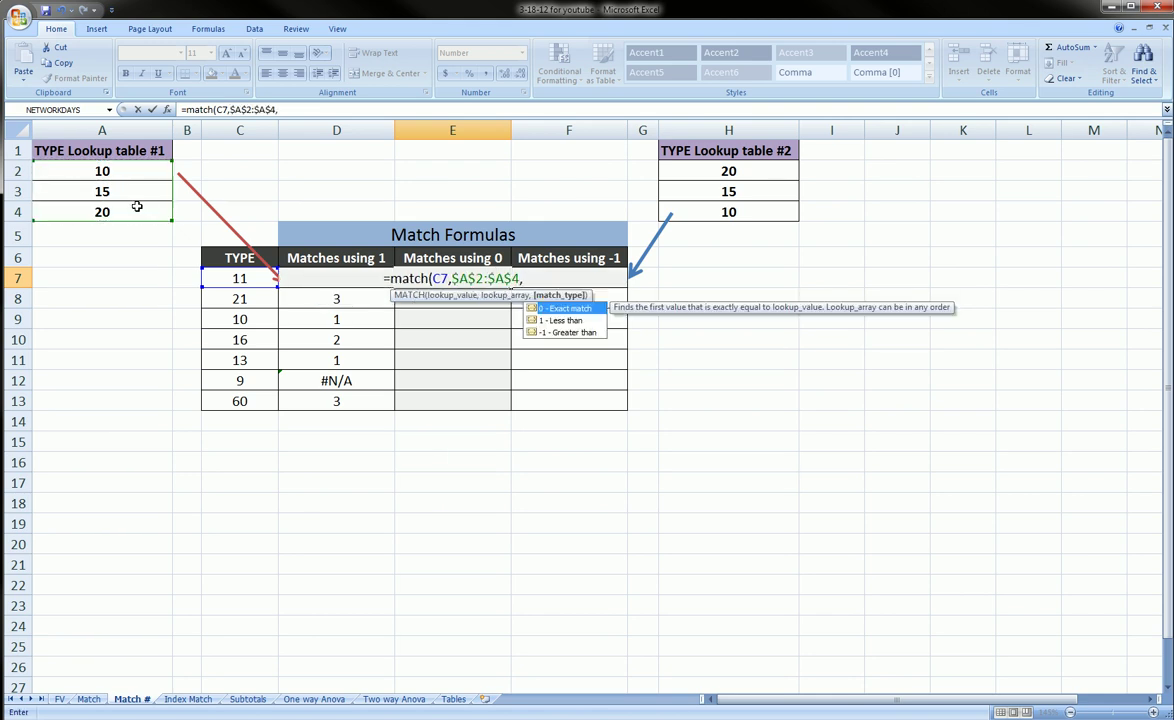
pyautogui.write('0')
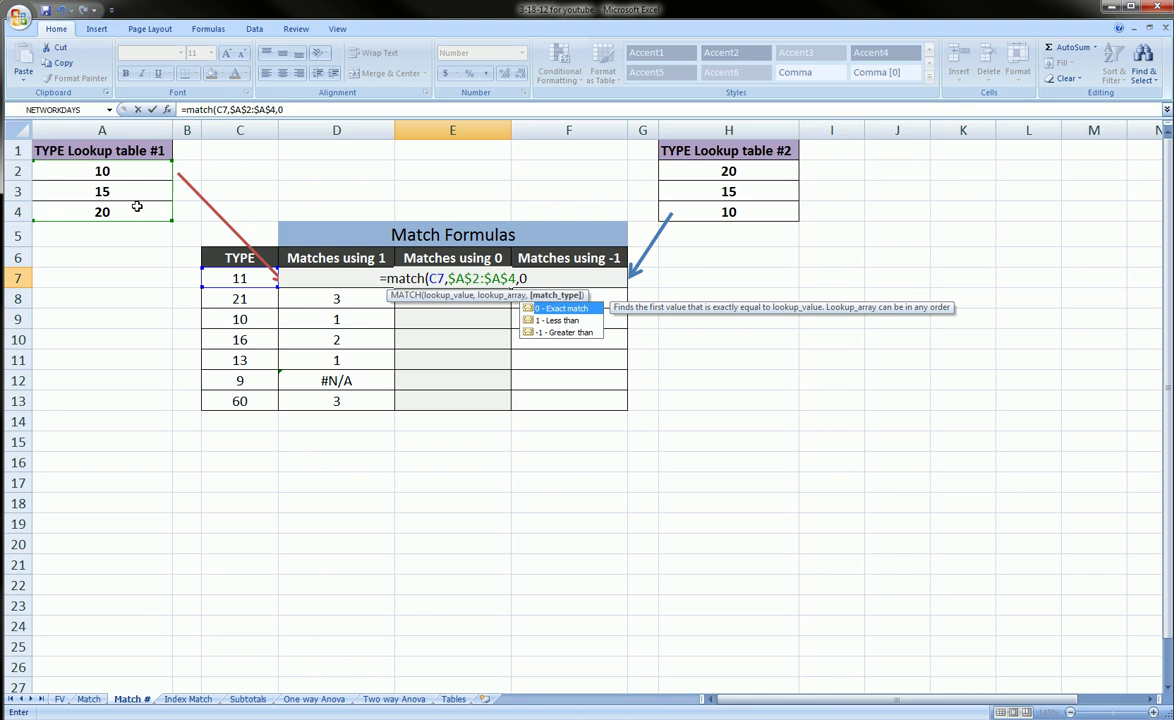
pyautogui.write(')')
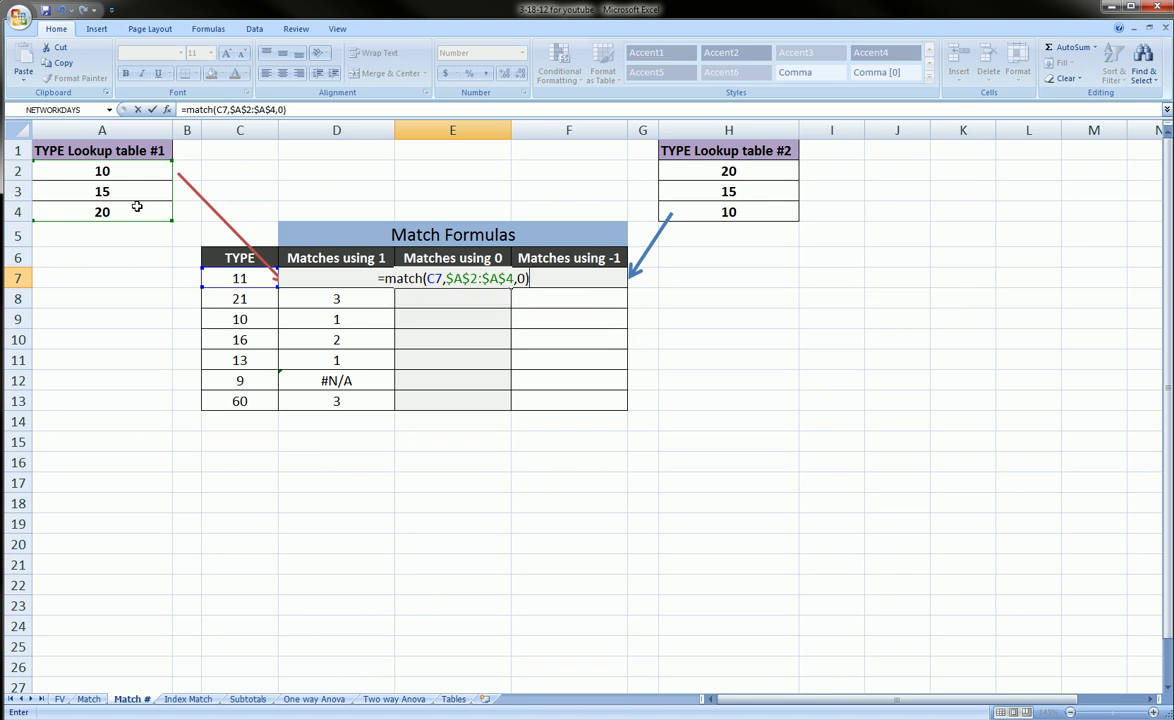
pyautogui.press('Return')
# - Confirm the formula in E7, check C7 against lookup table #1, and copy the exact-match formula down through E13
pyautogui.click(231, 271)
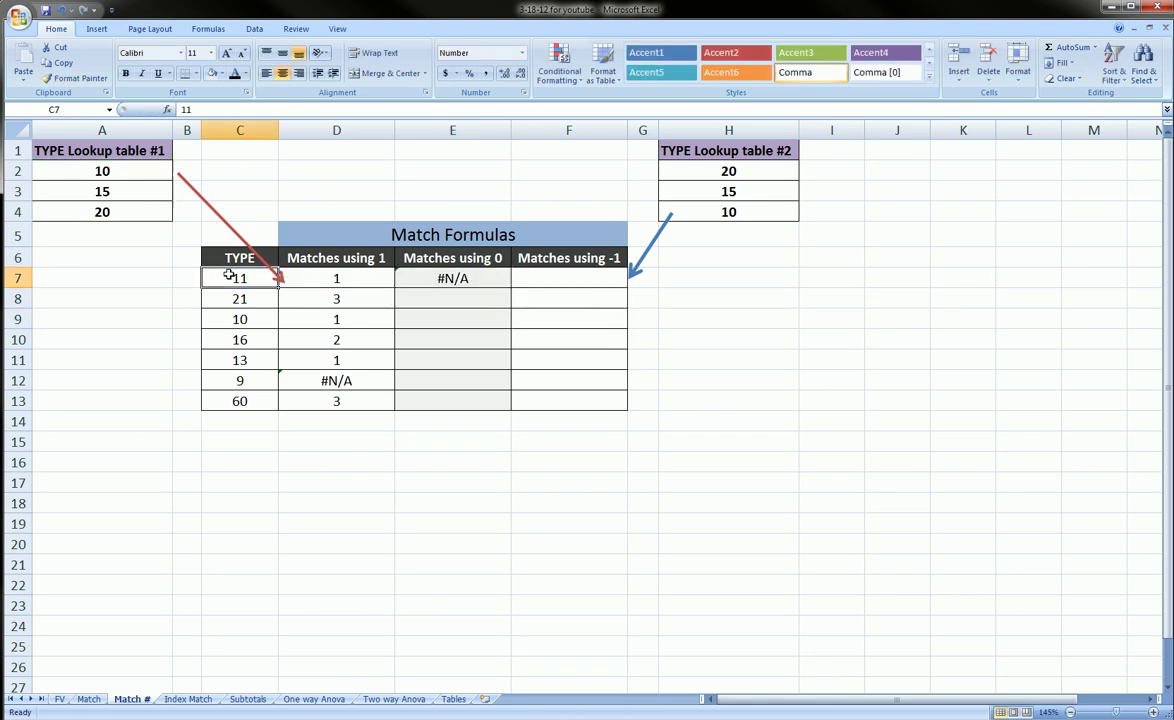
pyautogui.moveTo(139, 175); pyautogui.dragTo(139, 210)
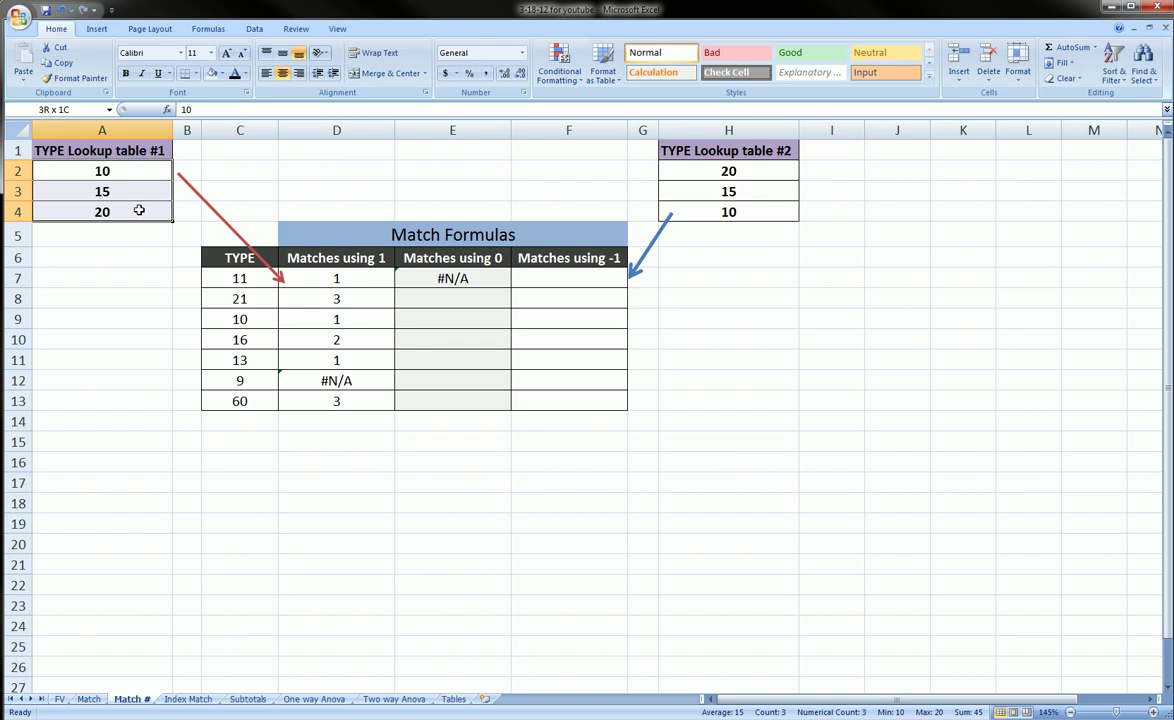
pyautogui.click(478, 281)
pyautogui.moveTo(512, 287); pyautogui.dragTo(511, 328)
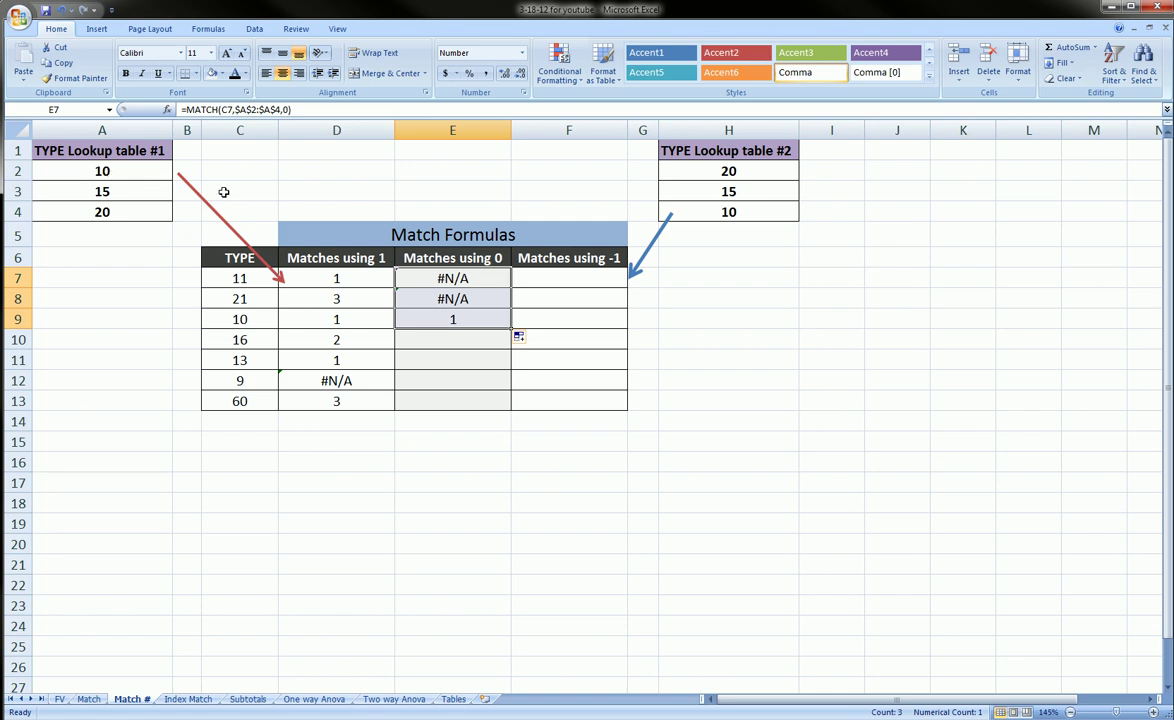
pyautogui.moveTo(510, 327); pyautogui.dragTo(503, 404)
# - Examine the exact-match results in E7:E13 against lookup table #1, marking row 9 and its matching entry in A2
pyautogui.moveTo(100, 168); pyautogui.dragTo(103, 208)
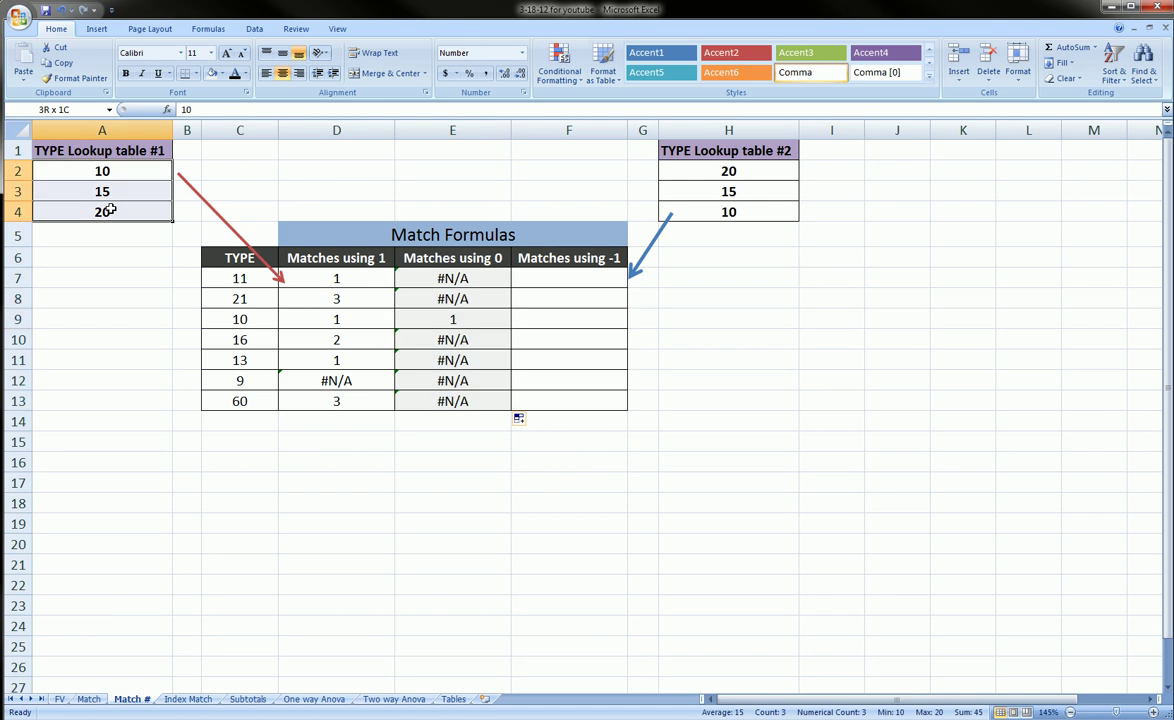
pyautogui.moveTo(410, 276); pyautogui.dragTo(411, 400)
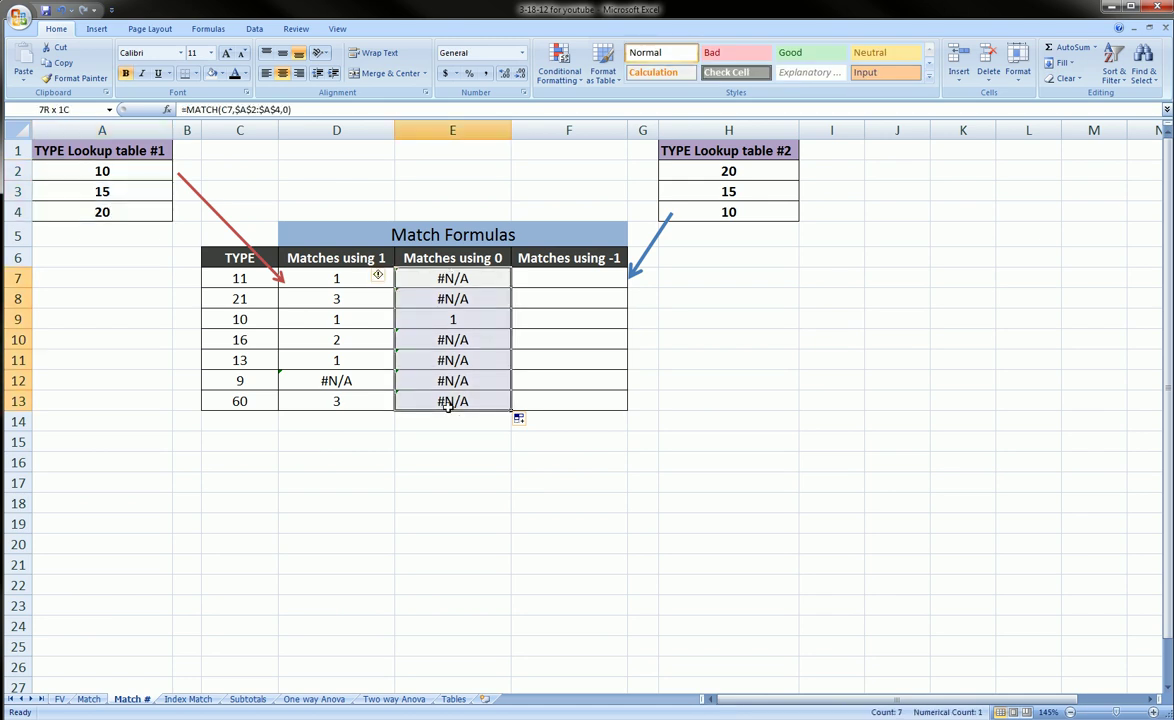
pyautogui.click(458, 319)
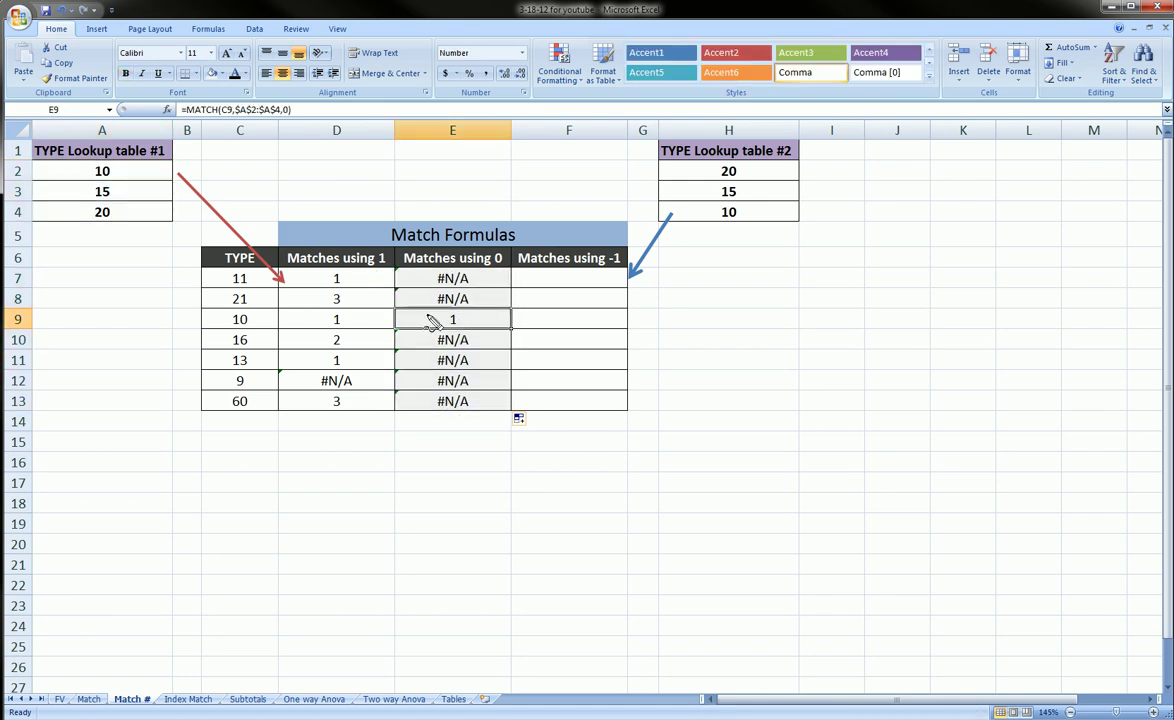
pyautogui.moveTo(405, 313)
pyautogui.mouseDown()
pyautogui.moveTo(488, 310)
pyautogui.moveTo(496, 331)
pyautogui.moveTo(405, 338)
pyautogui.moveTo(300, 308)
pyautogui.moveTo(200, 318)
pyautogui.moveTo(275, 332)
pyautogui.moveTo(410, 325)
pyautogui.mouseUp()
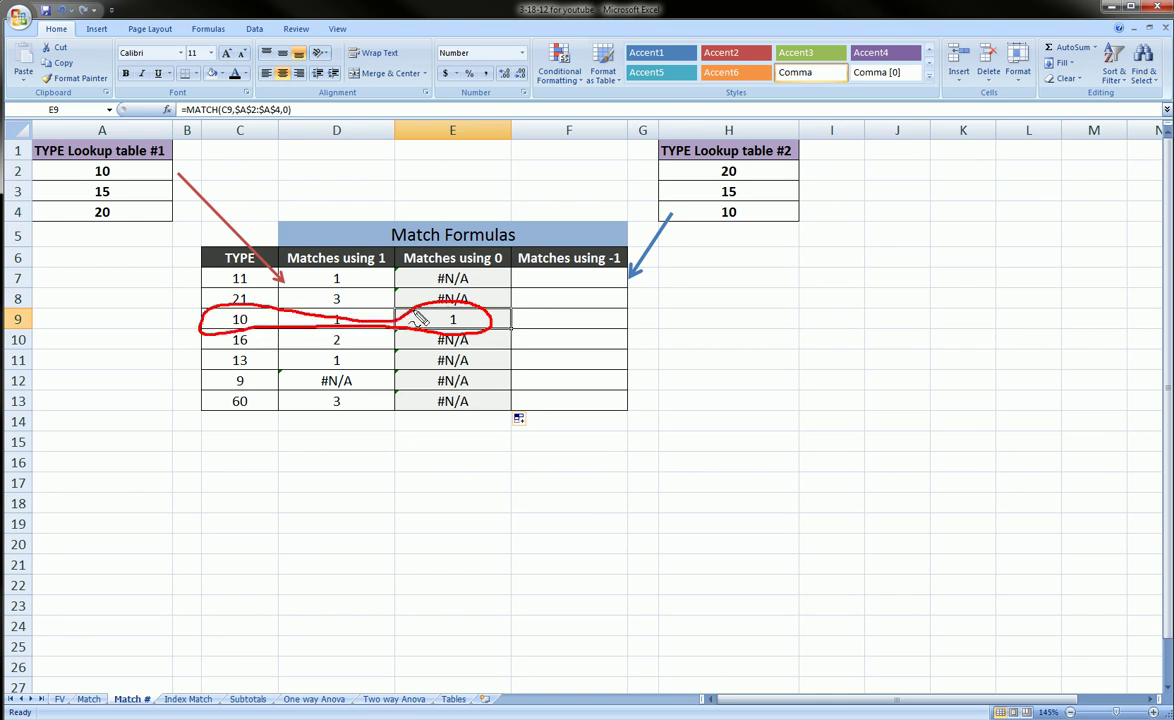
pyautogui.moveTo(199, 316)
pyautogui.mouseDown()
pyautogui.moveTo(190, 242)
pyautogui.moveTo(166, 178)
pyautogui.moveTo(143, 166)
pyautogui.moveTo(151, 183)
pyautogui.moveTo(223, 178)
pyautogui.mouseUp()
pyautogui.moveTo(459, 325); pyautogui.dragTo(468, 320)
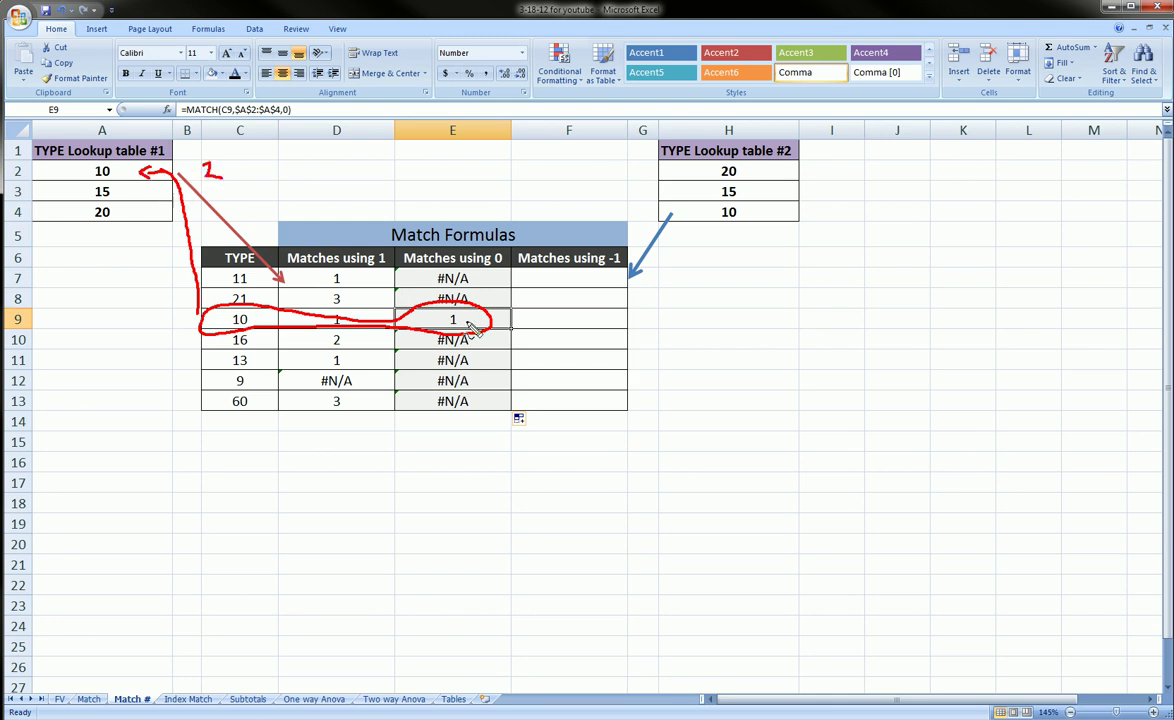
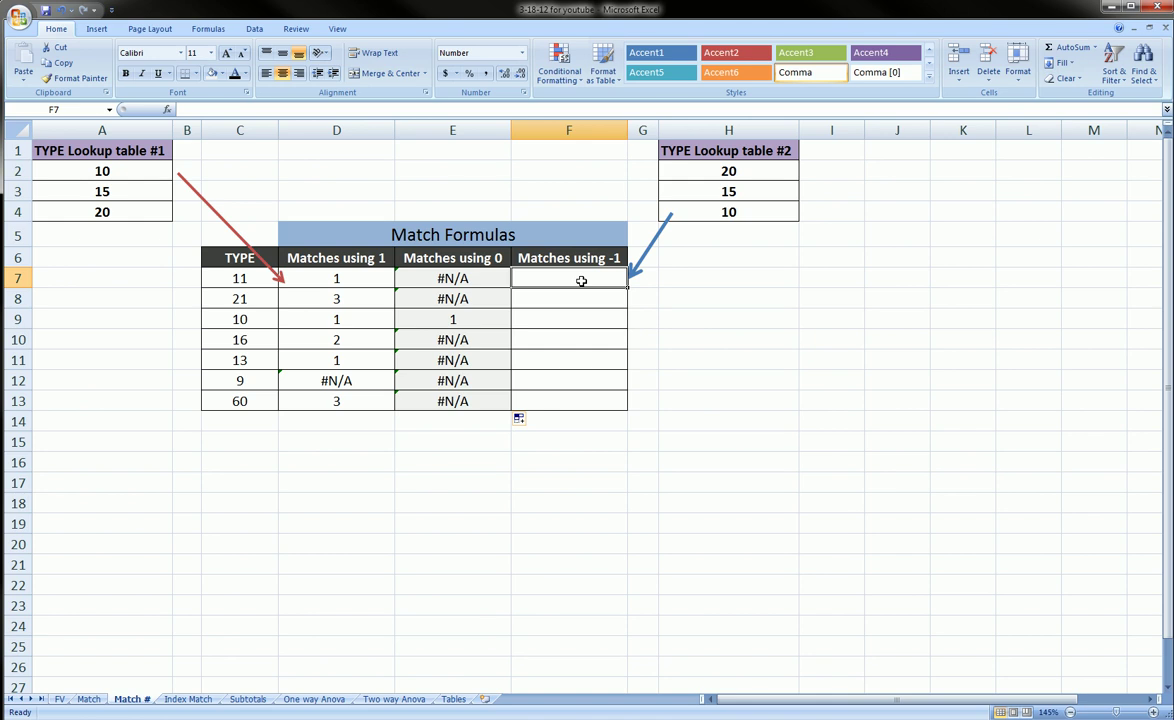
# - Begin a MATCH formula in F7 and compare the sort orders of lookup tables #1 and #2
pyautogui.write('=match(')
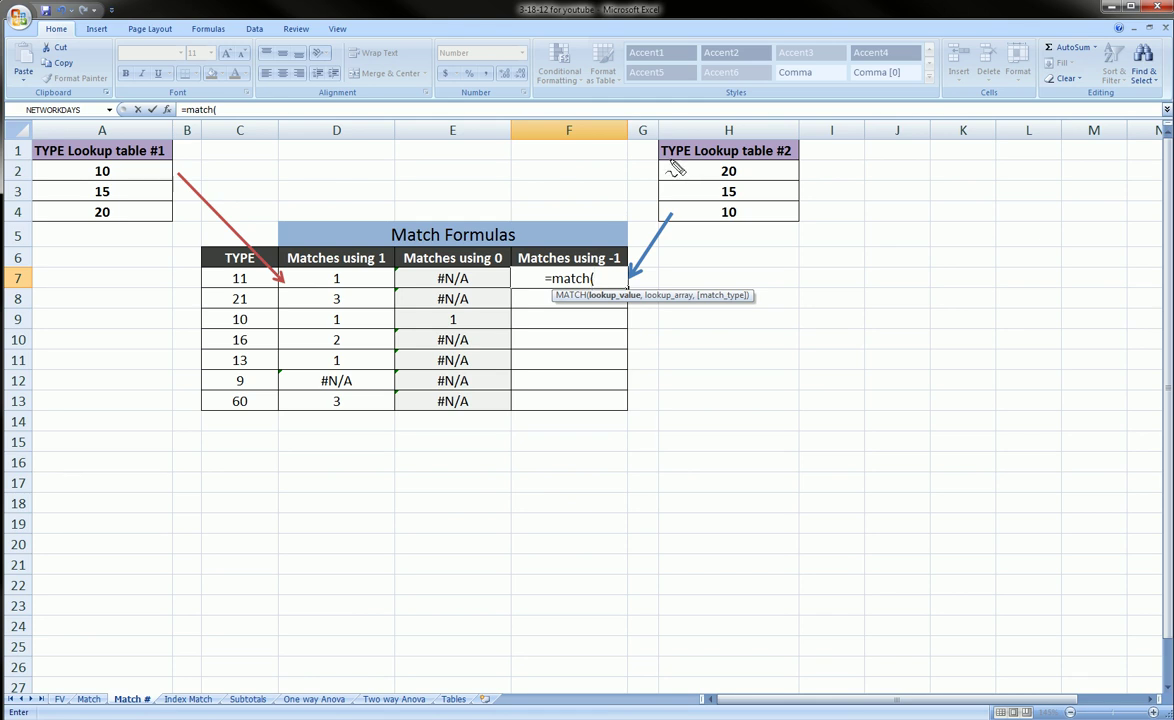
pyautogui.moveTo(663, 164)
pyautogui.mouseDown()
pyautogui.moveTo(690, 144)
pyautogui.moveTo(770, 207)
pyautogui.moveTo(676, 224)
pyautogui.moveTo(670, 183)
pyautogui.mouseUp()
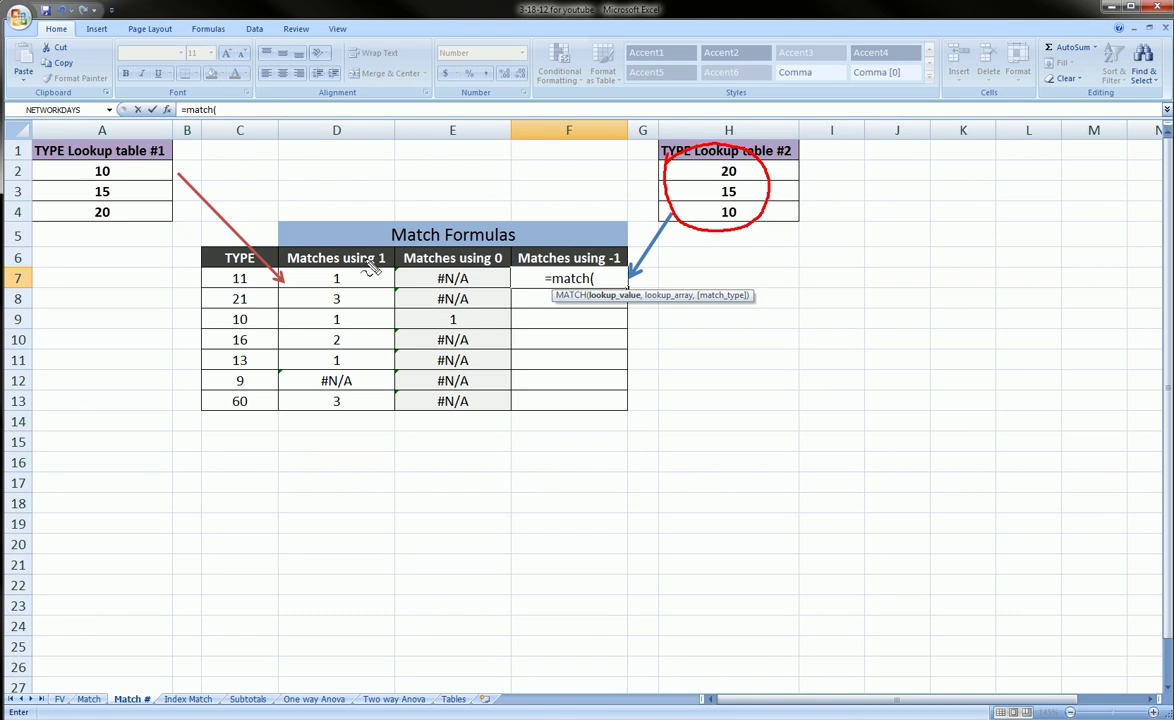
pyautogui.moveTo(369, 252)
pyautogui.mouseDown()
pyautogui.moveTo(392, 257)
pyautogui.moveTo(375, 262)
pyautogui.moveTo(165, 189)
pyautogui.mouseUp()
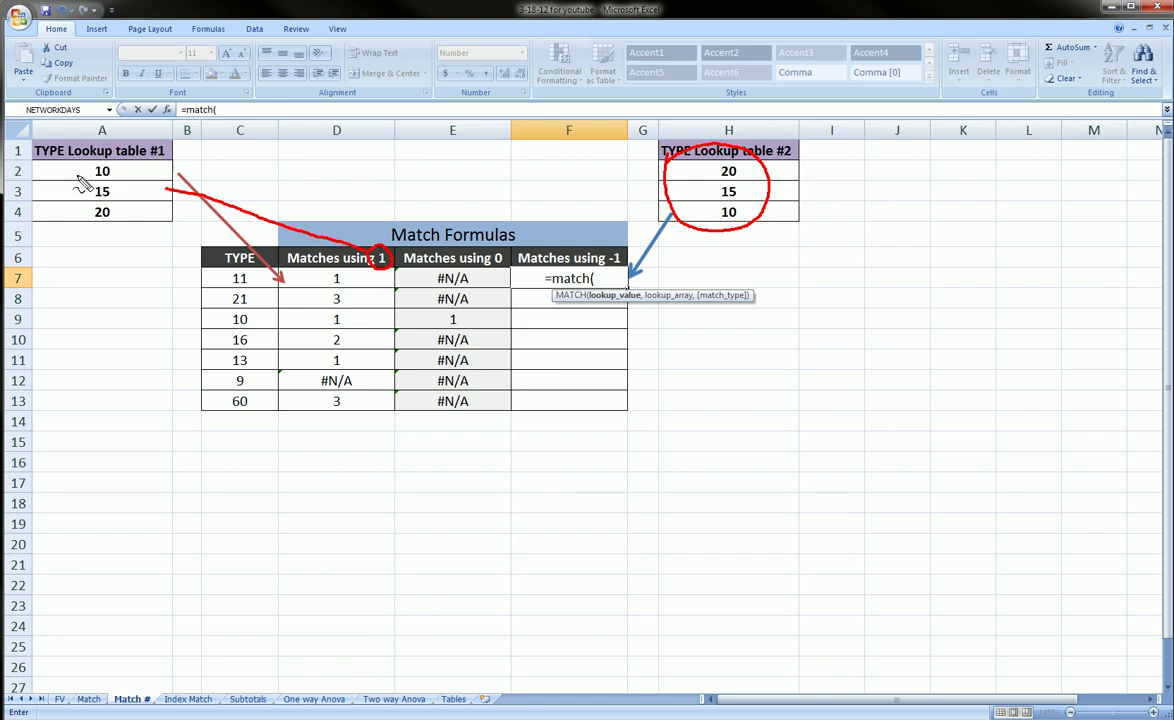
pyautogui.moveTo(64, 168)
pyautogui.mouseDown()
pyautogui.moveTo(105, 155)
pyautogui.moveTo(133, 171)
pyautogui.moveTo(136, 215)
pyautogui.moveTo(86, 226)
pyautogui.moveTo(62, 162)
pyautogui.mouseUp()
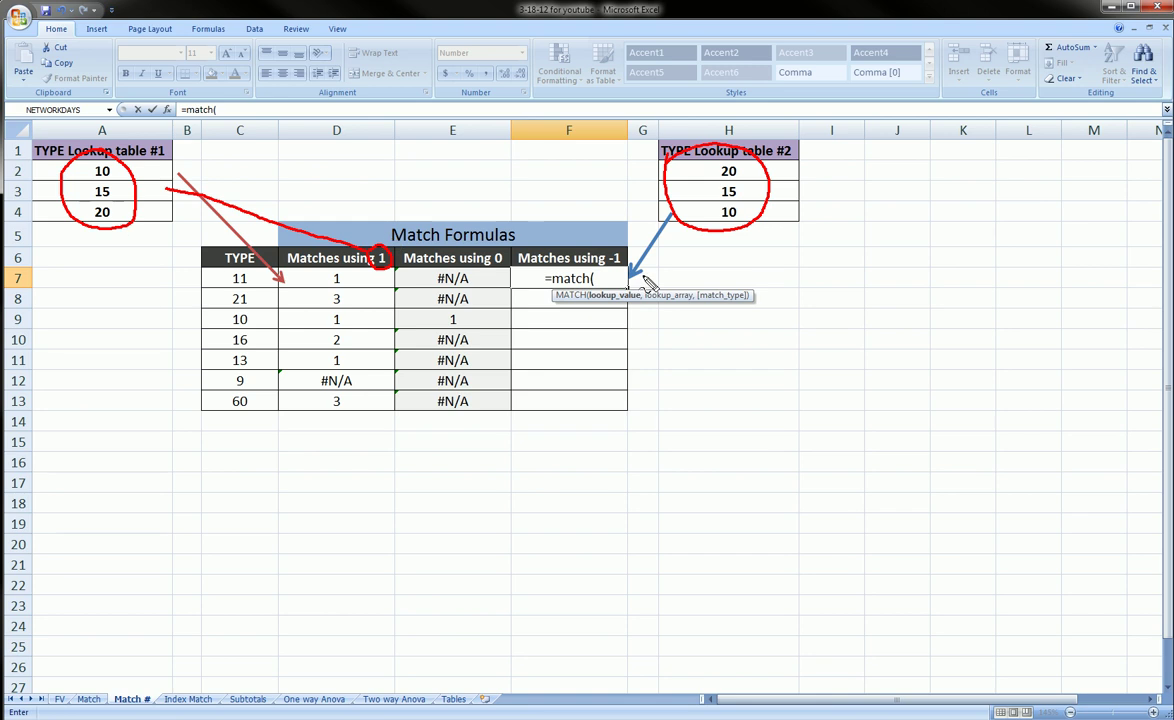
pyautogui.press('Escape')
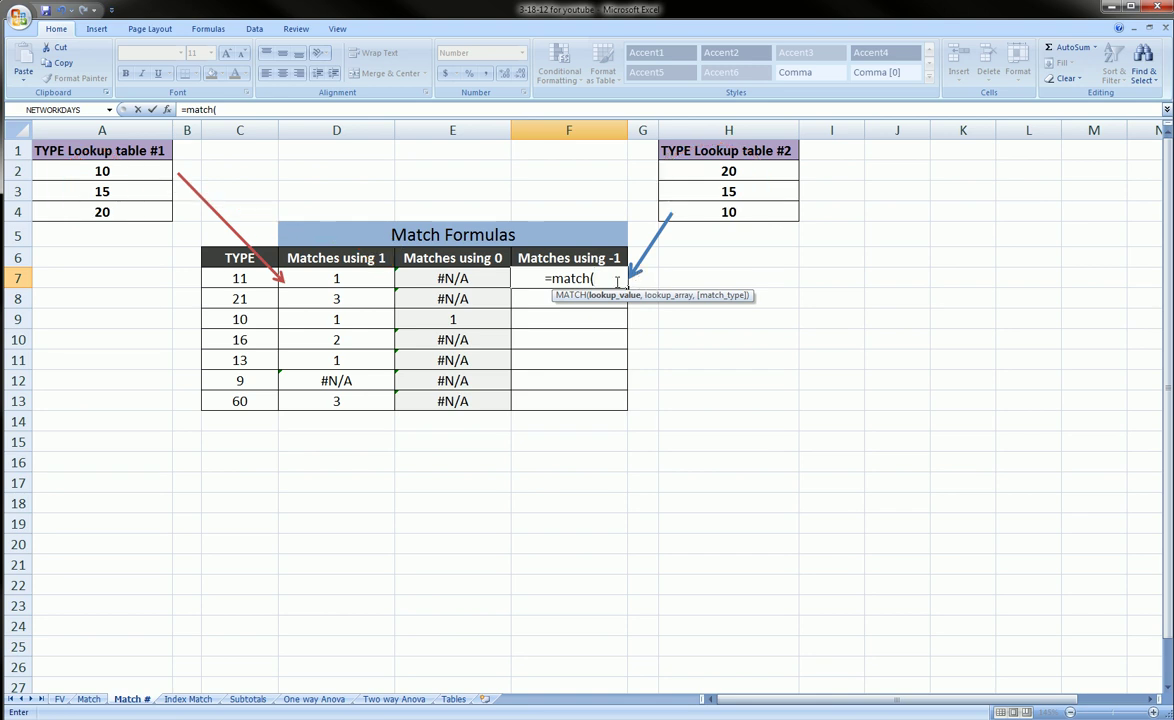
# - Complete the formula in F7 as =MATCH(C7,$H$2:$H$4,-1)
pyautogui.click(231, 278)
pyautogui.write(',')
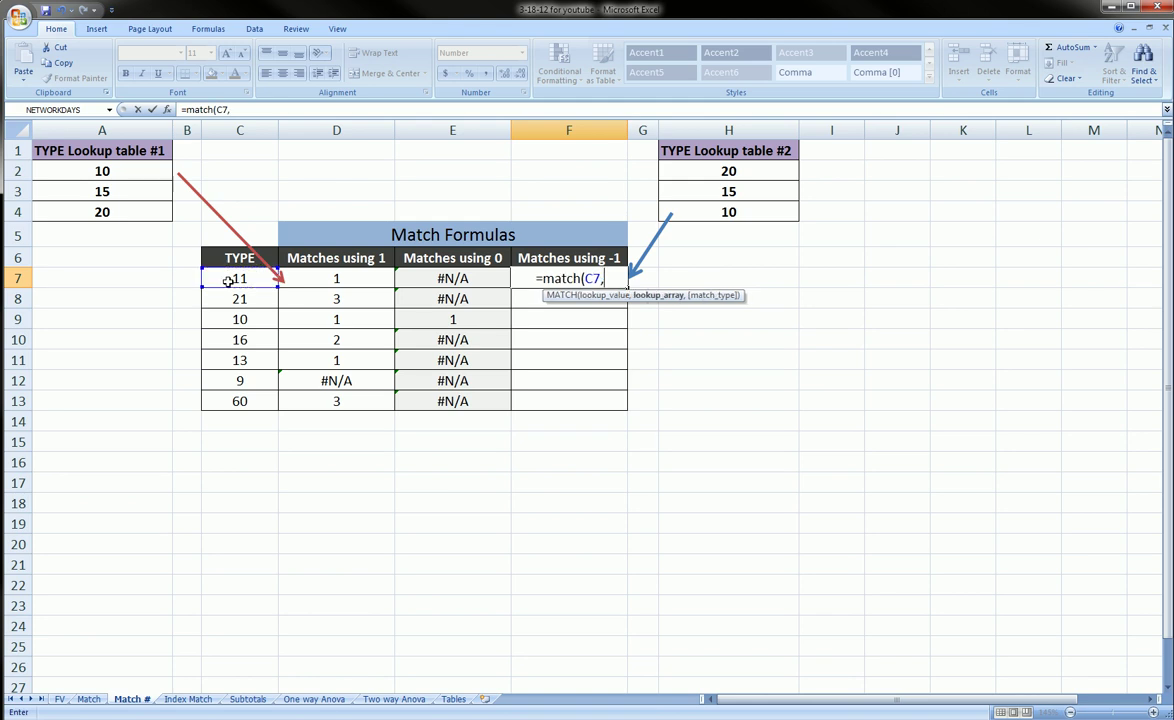
pyautogui.moveTo(735, 175); pyautogui.dragTo(736, 211)
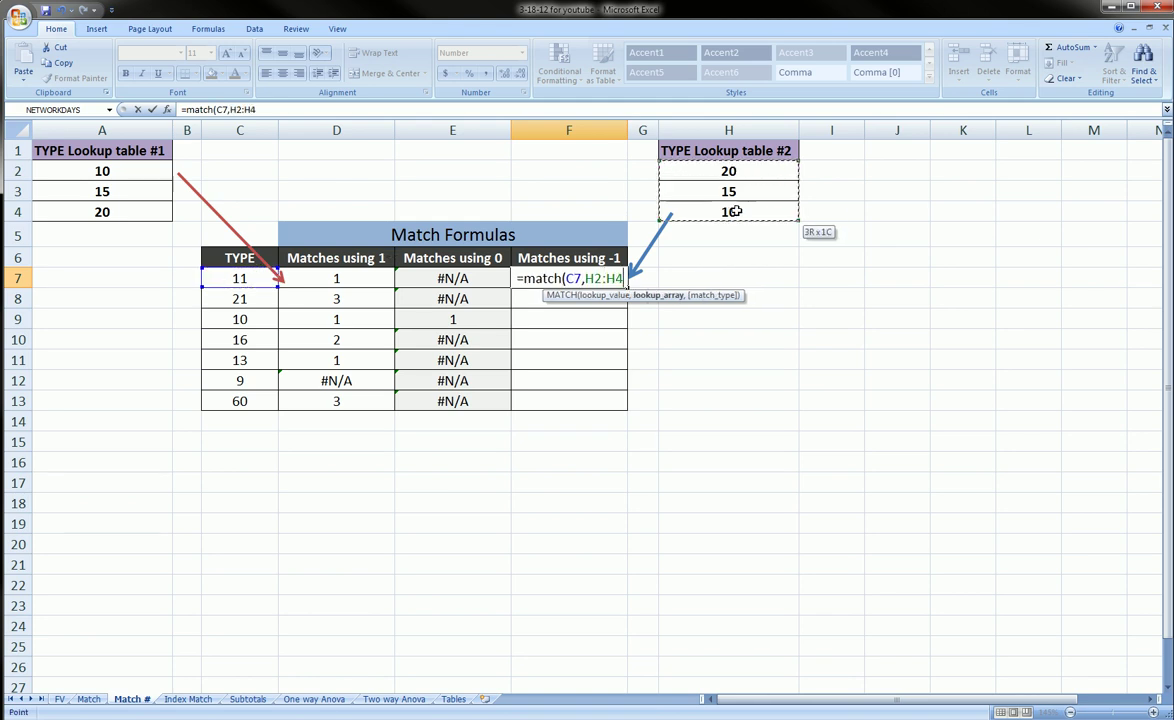
pyautogui.press('F4')
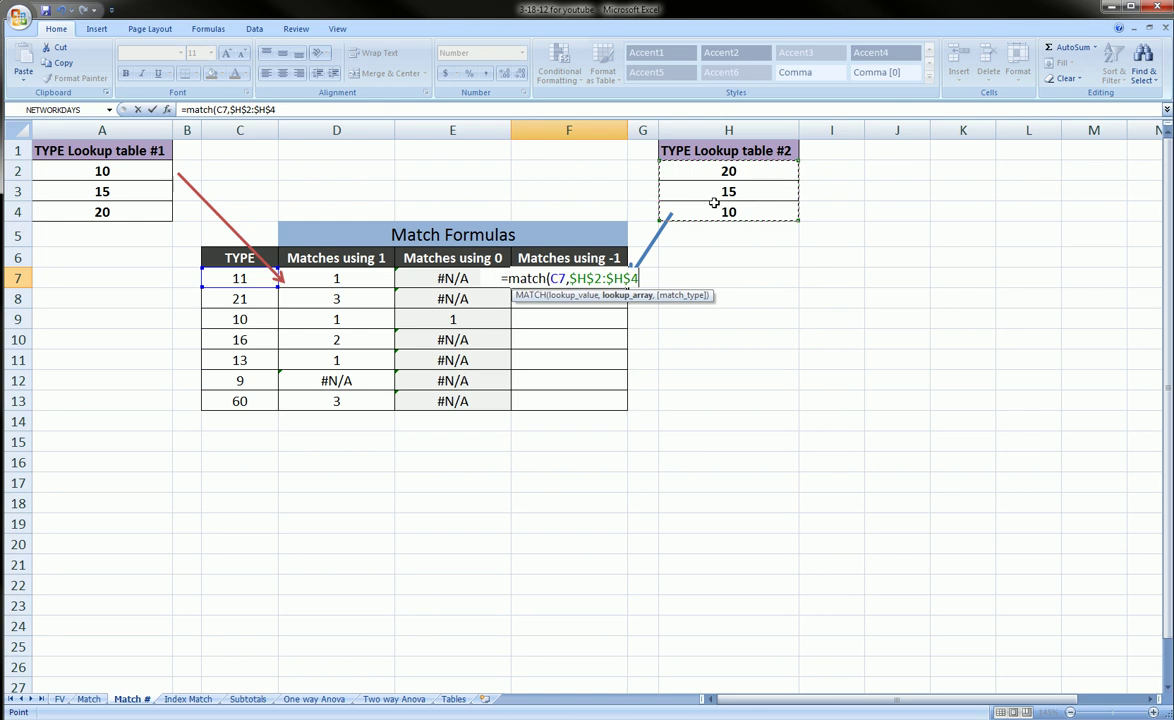
pyautogui.write(',')
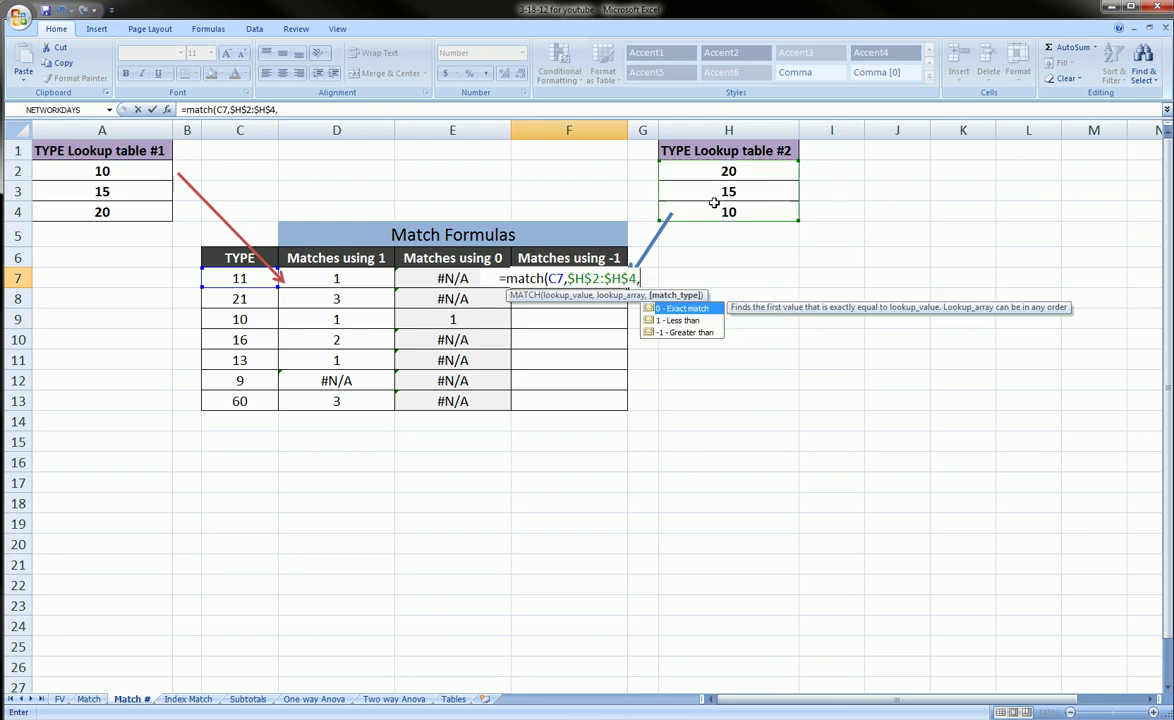
pyautogui.write('-')
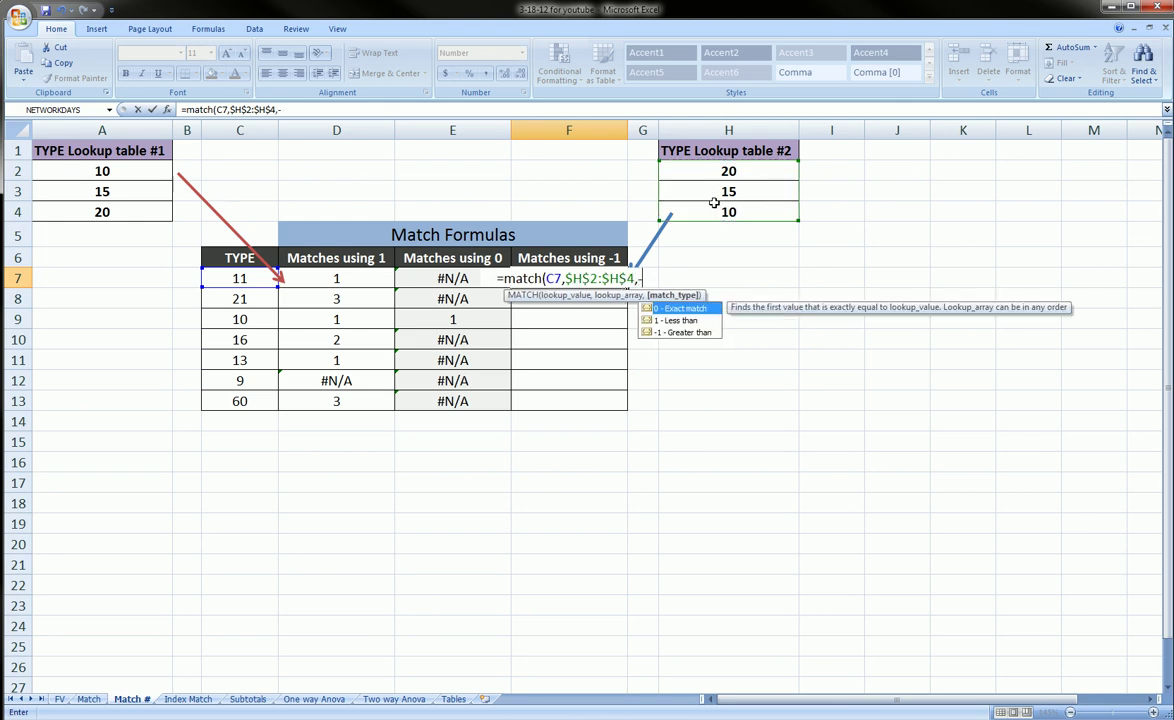
pyautogui.write('1)')
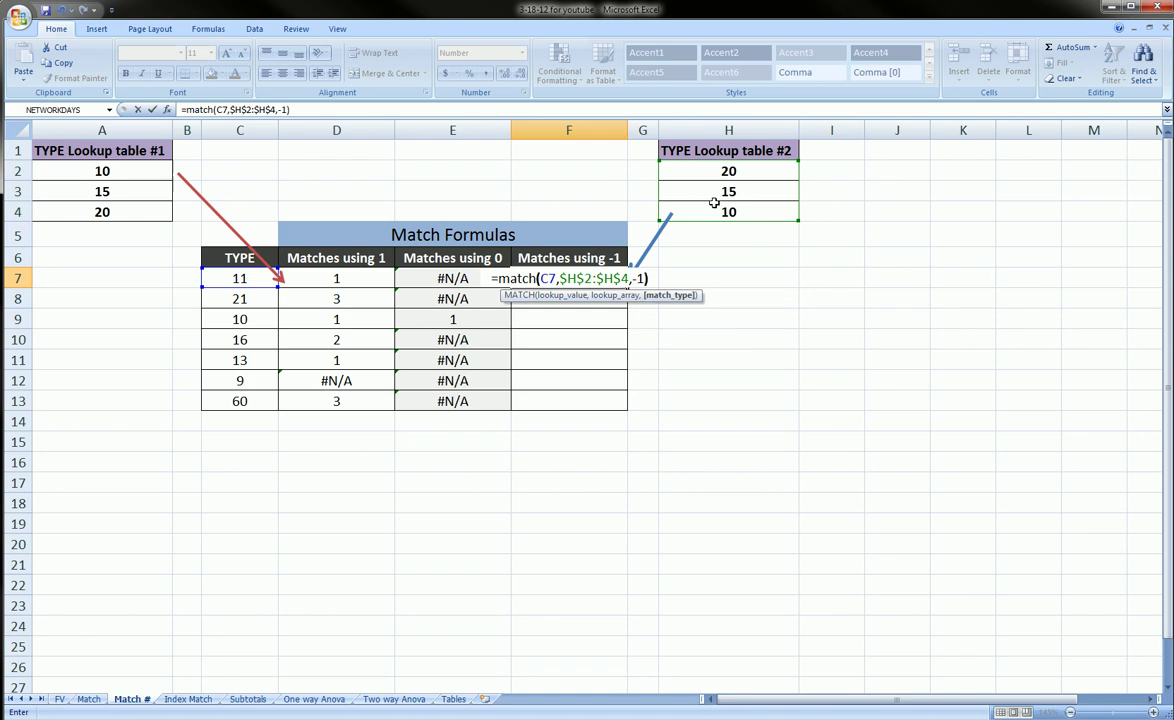
pyautogui.press('Return')
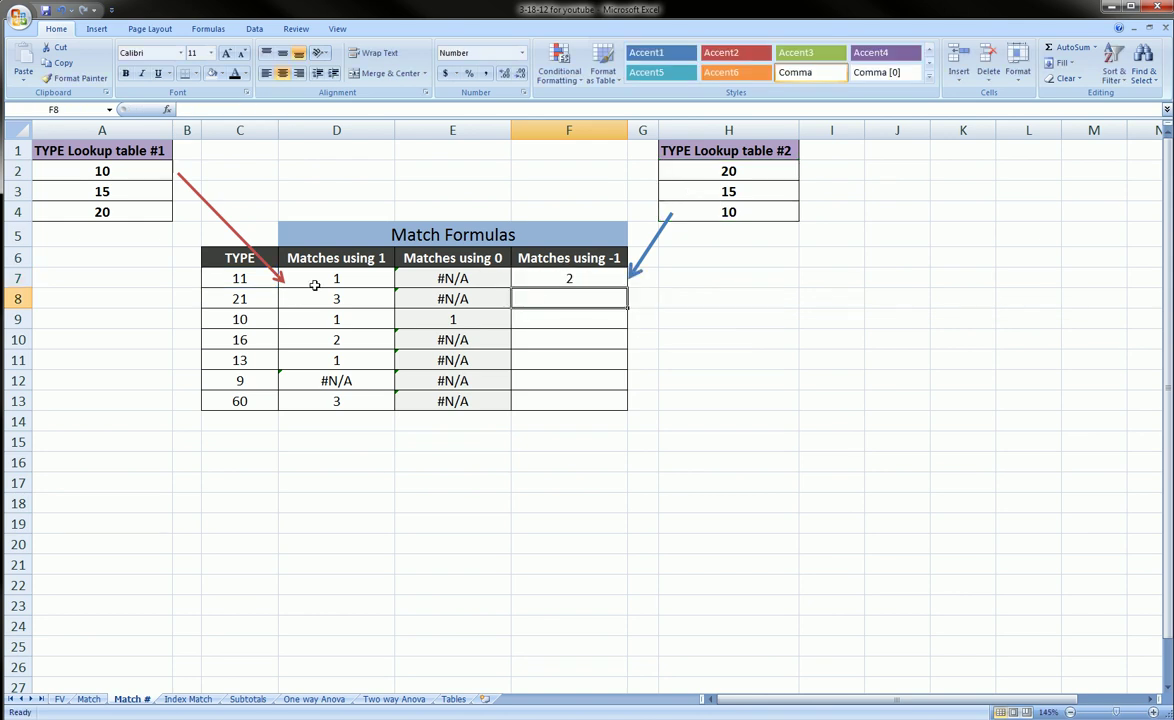
# - Check C7 and the F7 result against H3 in lookup table #2, and copy the F7 formula down through F13
pyautogui.click(263, 279)
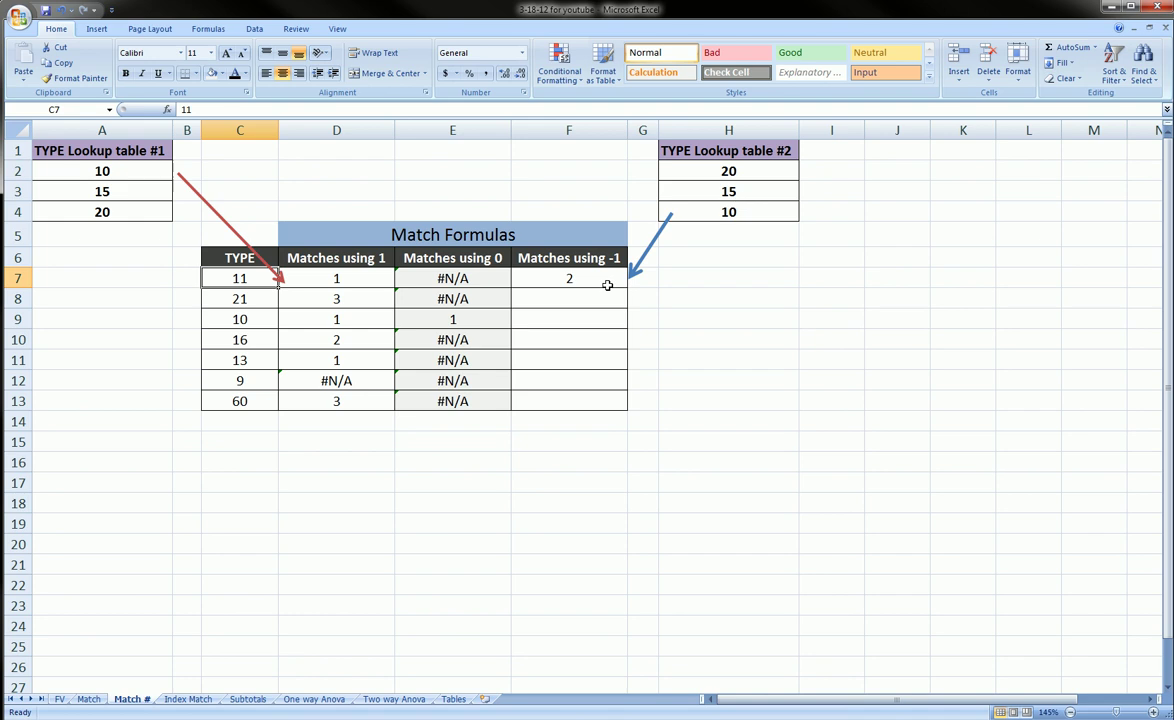
pyautogui.click(735, 193)
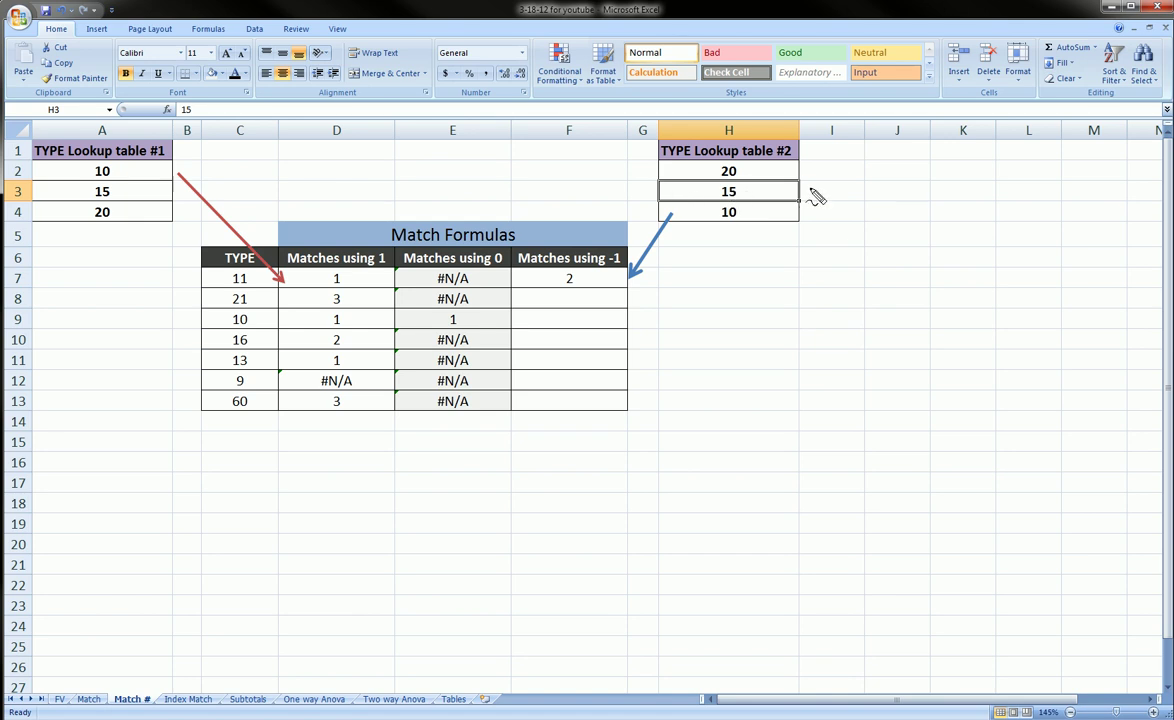
pyautogui.moveTo(817, 188); pyautogui.dragTo(830, 198)
pyautogui.moveTo(568, 286)
pyautogui.mouseDown()
pyautogui.moveTo(560, 270)
pyautogui.moveTo(578, 284)
pyautogui.mouseUp()
pyautogui.press('Escape')
pyautogui.click(620, 284)
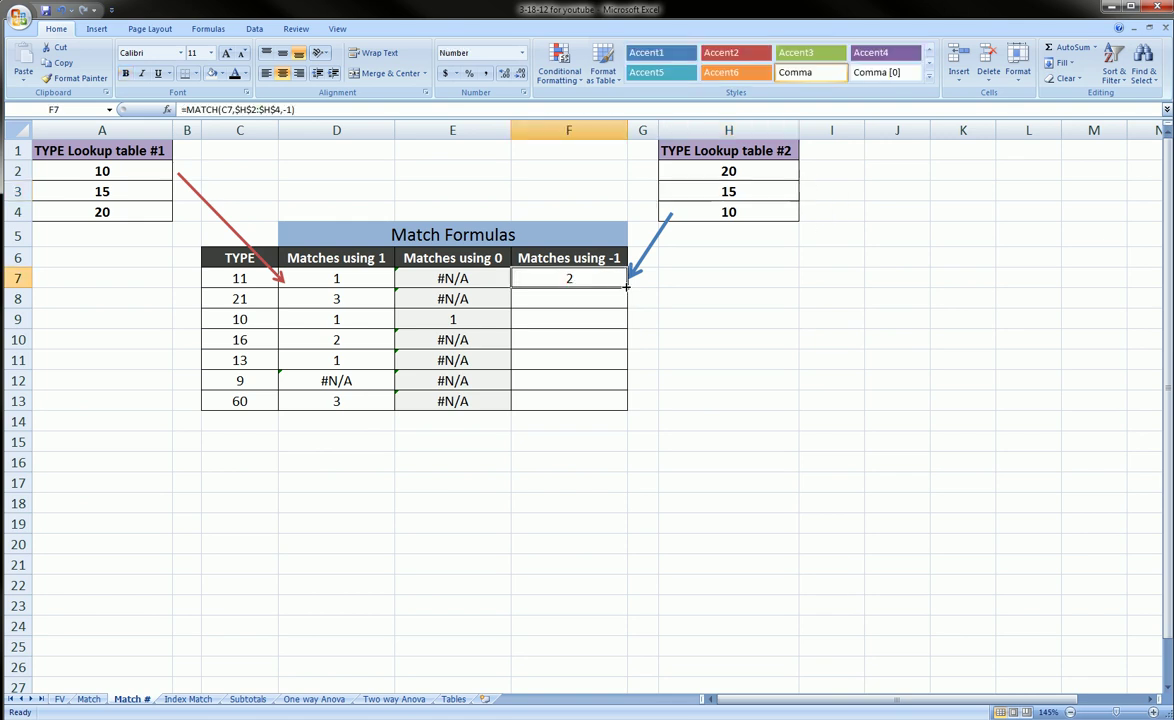
pyautogui.moveTo(626, 287); pyautogui.dragTo(624, 407)
# - Examine the match type -1 result in F8 against the range of values in lookup table #2
pyautogui.click(580, 298)
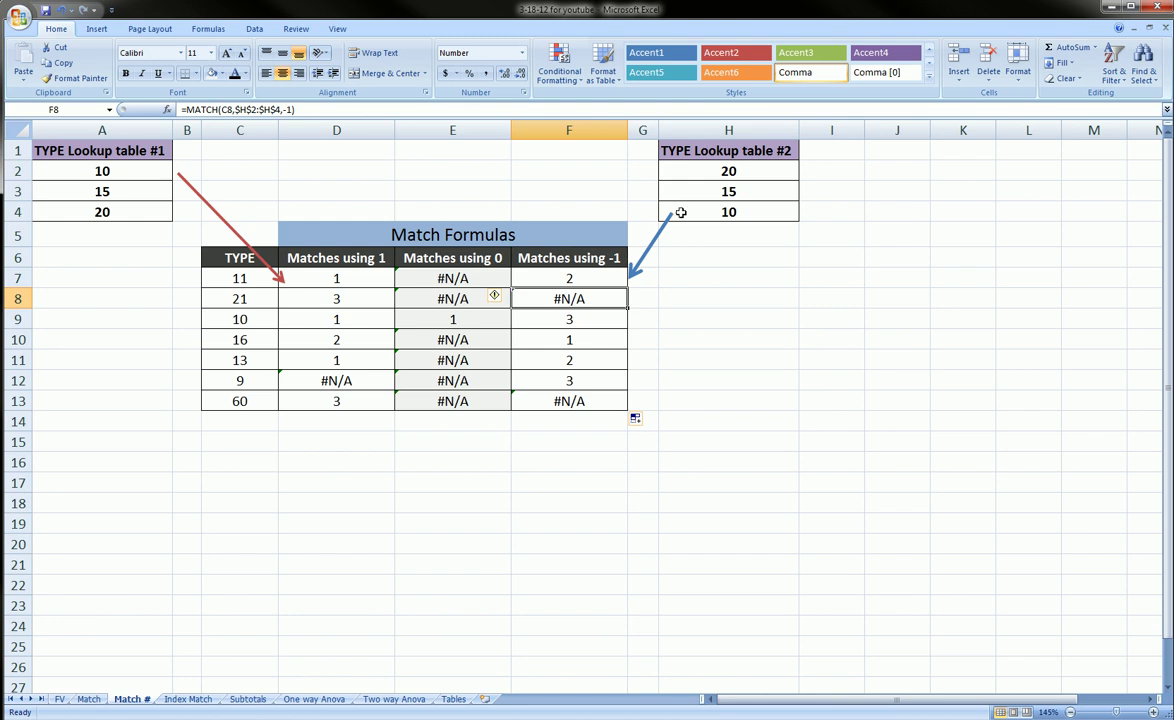
pyautogui.moveTo(680, 212); pyautogui.dragTo(670, 219)
pyautogui.moveTo(705, 172)
pyautogui.mouseDown()
pyautogui.moveTo(745, 172)
pyautogui.moveTo(755, 218)
pyautogui.moveTo(702, 178)
pyautogui.mouseUp()
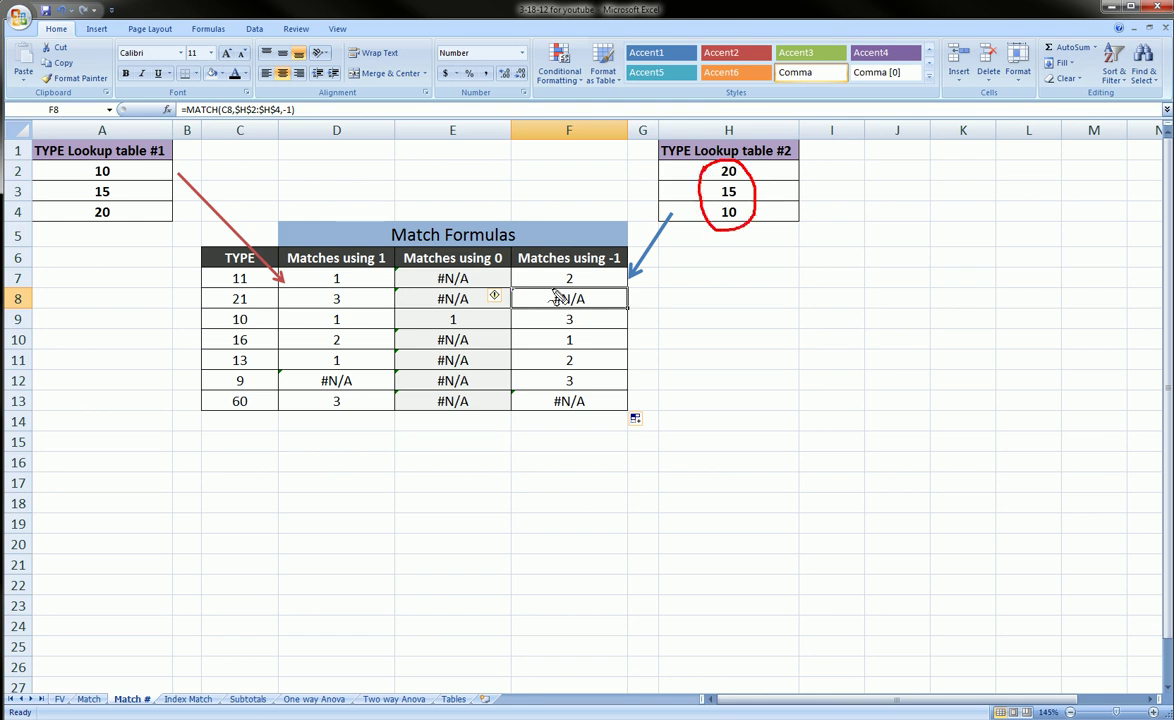
pyautogui.moveTo(548, 291)
pyautogui.mouseDown()
pyautogui.moveTo(602, 308)
pyautogui.moveTo(562, 313)
pyautogui.moveTo(546, 291)
pyautogui.mouseUp()
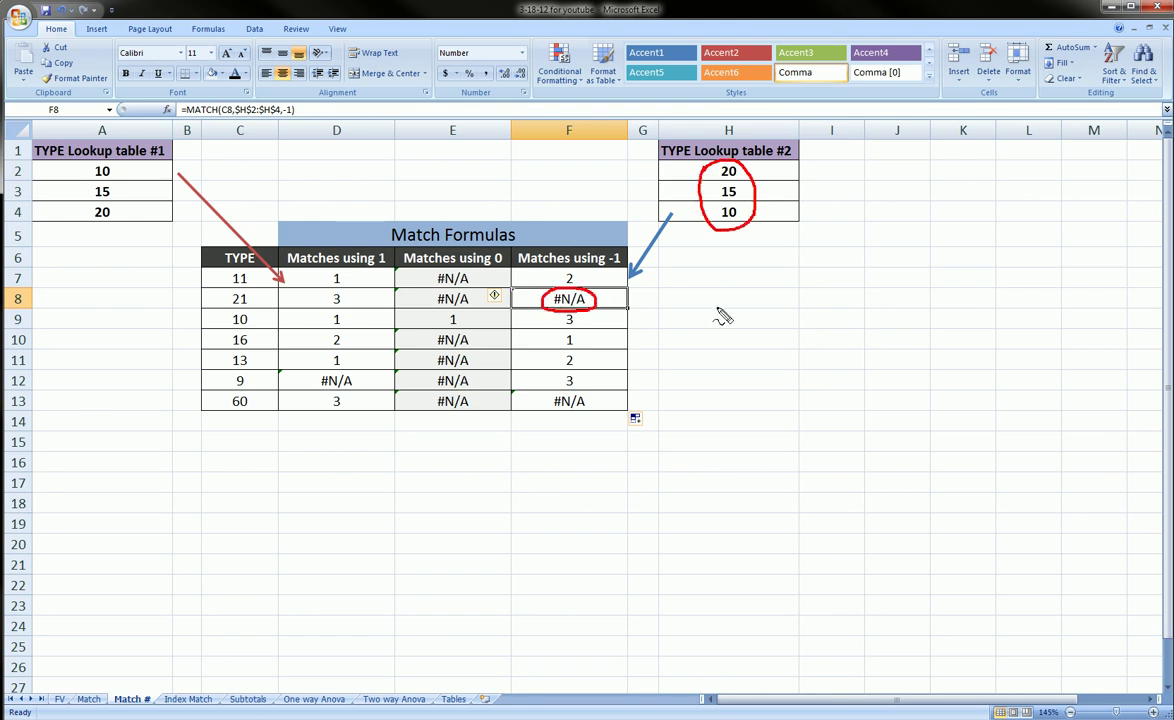
pyautogui.press('Escape')
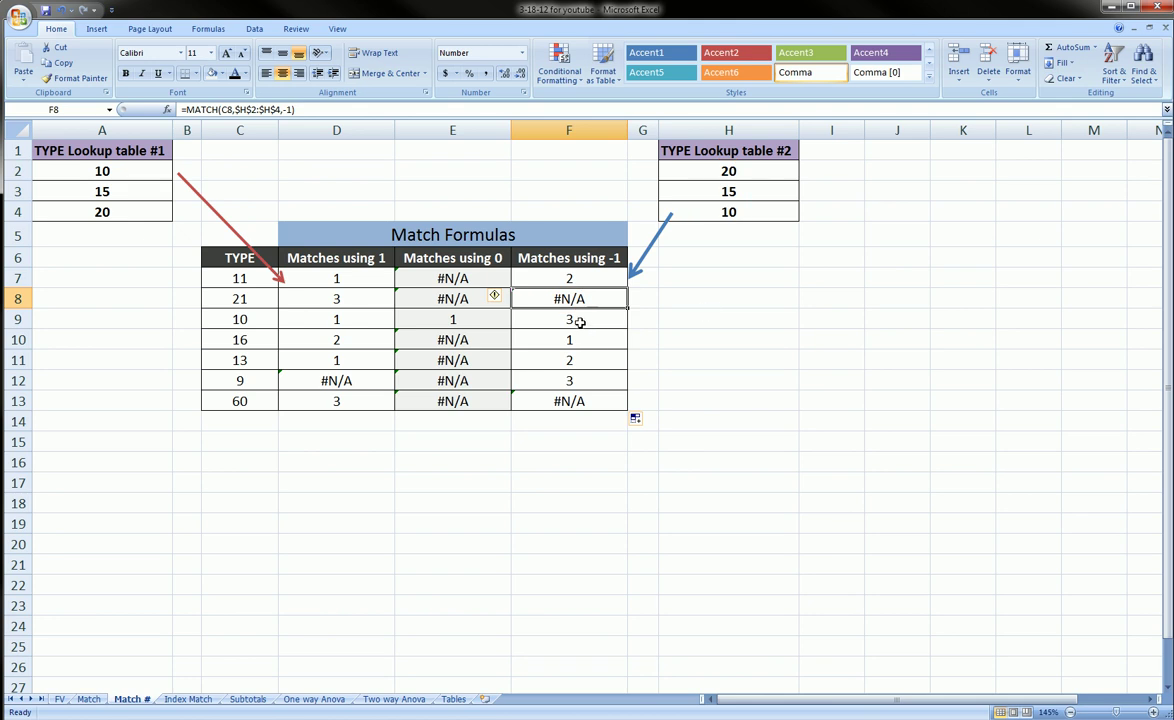
# - Trace the match type -1 result in F9 to its matching entry H4 in lookup table #2
pyautogui.click(580, 320)
pyautogui.hotkey('ctrl', '2')
pyautogui.moveTo(628, 322)
pyautogui.mouseDown()
pyautogui.moveTo(702, 272)
pyautogui.moveTo(736, 224)
pyautogui.mouseUp()
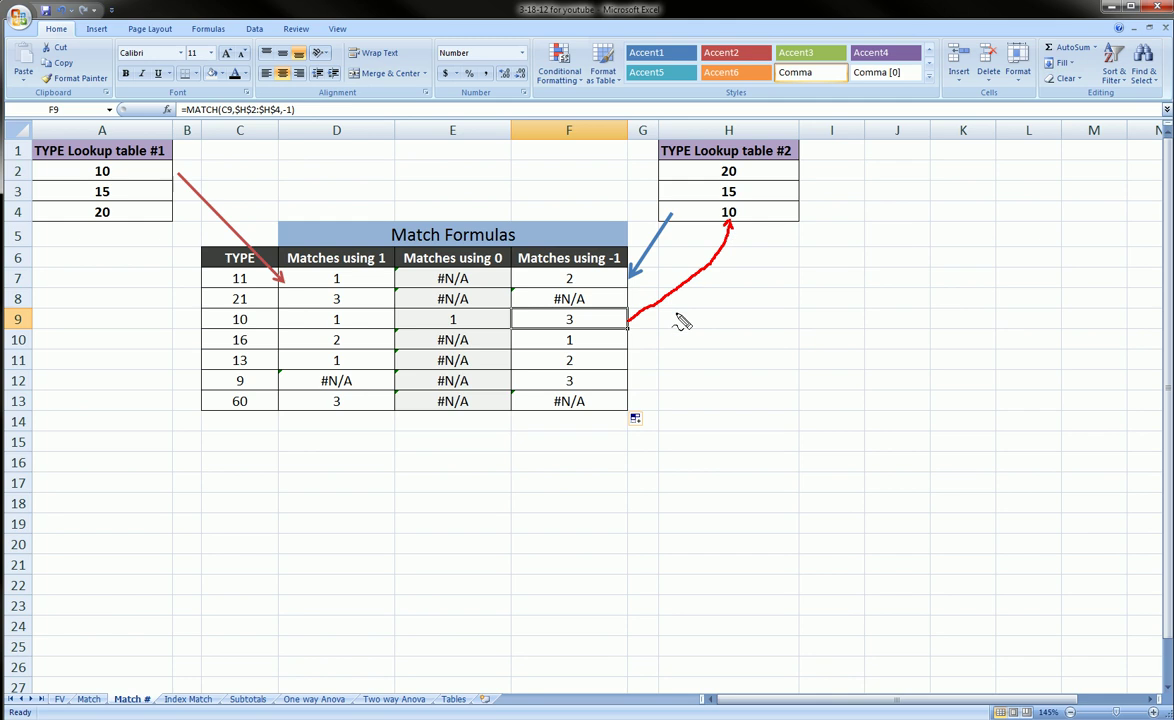
pyautogui.moveTo(556, 316)
pyautogui.mouseDown()
pyautogui.moveTo(578, 338)
pyautogui.moveTo(525, 305)
pyautogui.moveTo(570, 306)
pyautogui.mouseUp()
pyautogui.press('Escape')
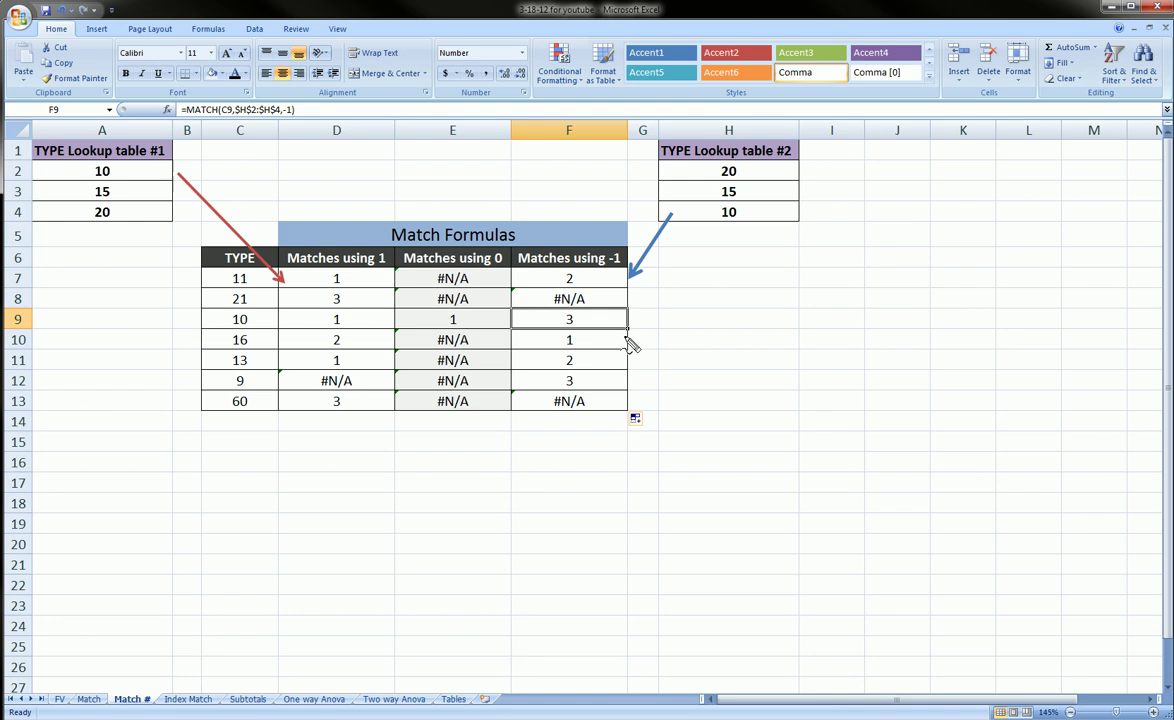
# - Compare the TYPE values in C10 and C11 with lookup table #2 and their match type -1 results in F10 and F11
pyautogui.moveTo(730, 160)
pyautogui.mouseDown()
pyautogui.moveTo(702, 163)
pyautogui.moveTo(745, 236)
pyautogui.moveTo(712, 172)
pyautogui.mouseUp()
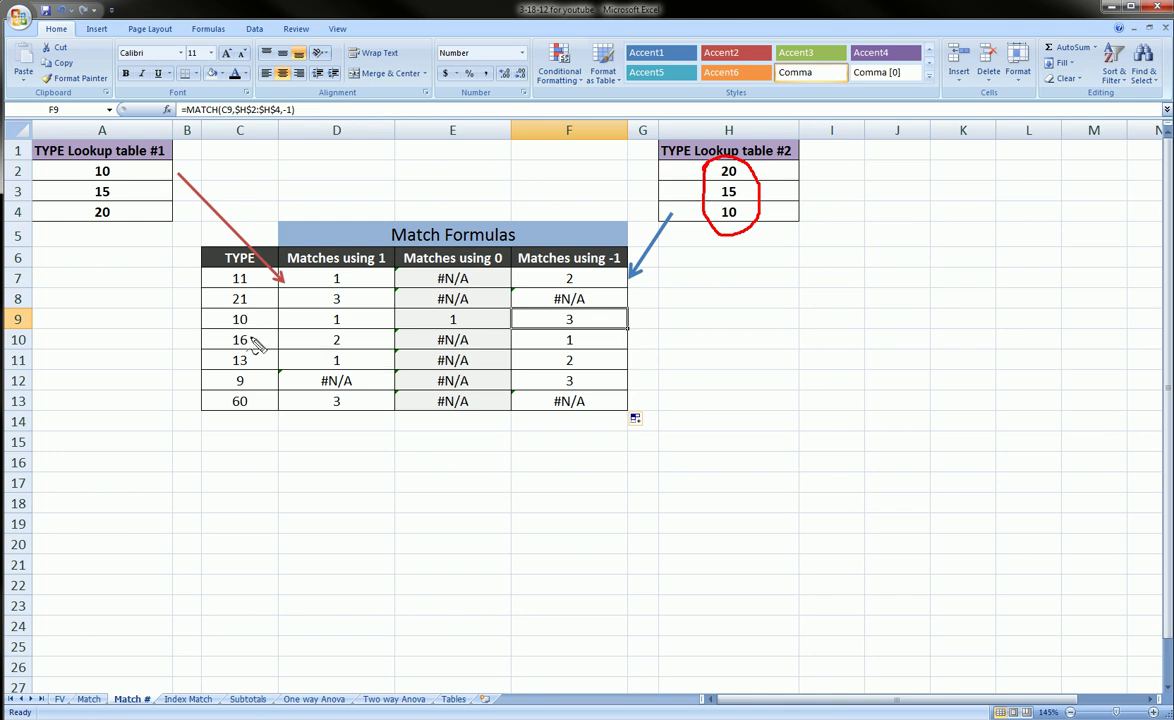
pyautogui.moveTo(224, 333); pyautogui.dragTo(236, 331)
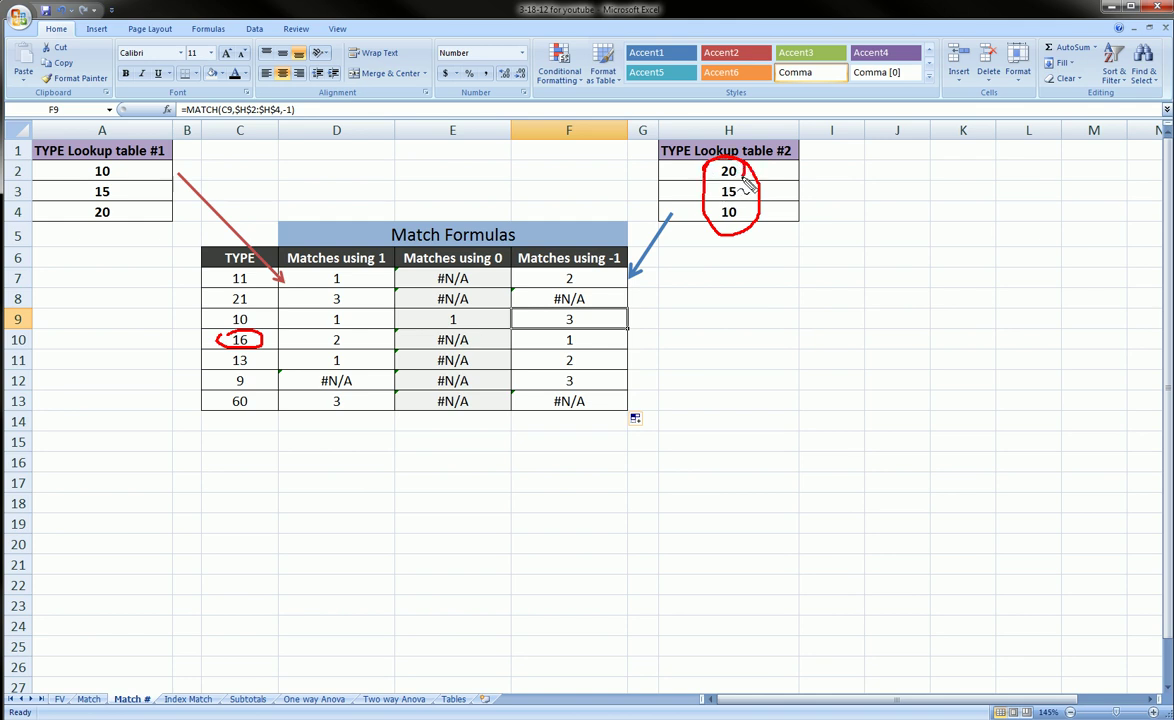
pyautogui.moveTo(745, 182)
pyautogui.mouseDown()
pyautogui.moveTo(702, 176)
pyautogui.moveTo(740, 162)
pyautogui.mouseUp()
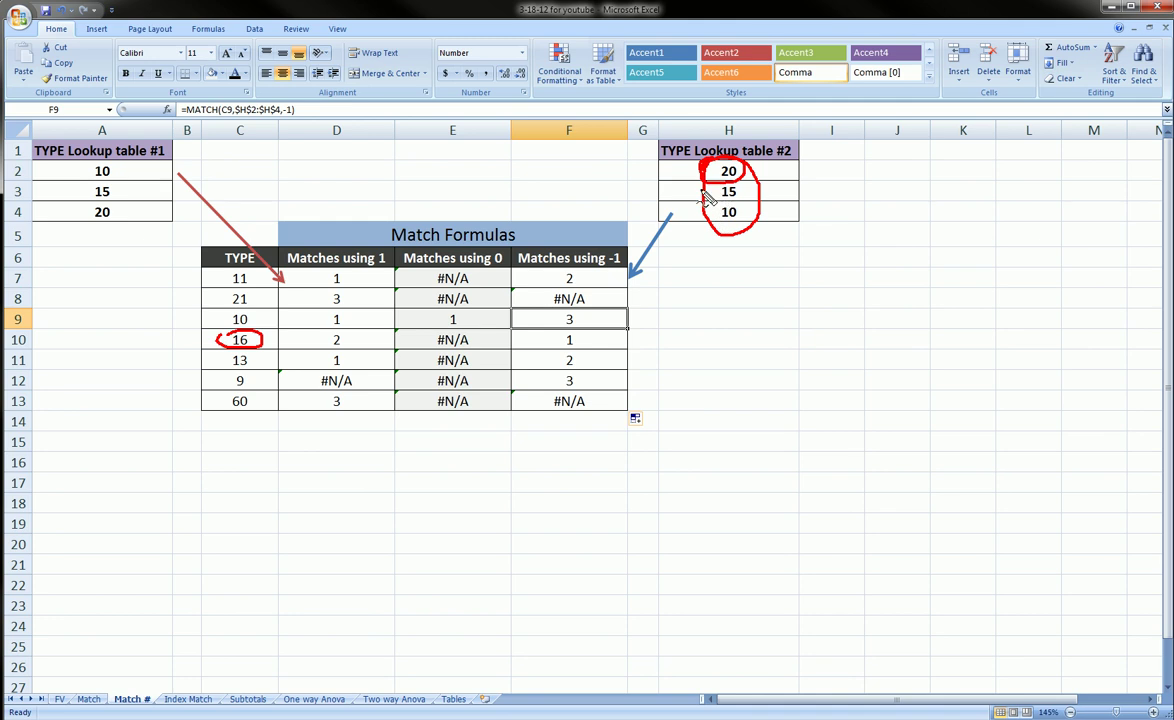
pyautogui.moveTo(557, 331); pyautogui.dragTo(578, 340)
pyautogui.moveTo(210, 336)
pyautogui.mouseDown()
pyautogui.moveTo(250, 343)
pyautogui.moveTo(212, 347)
pyautogui.moveTo(228, 340)
pyautogui.mouseUp()
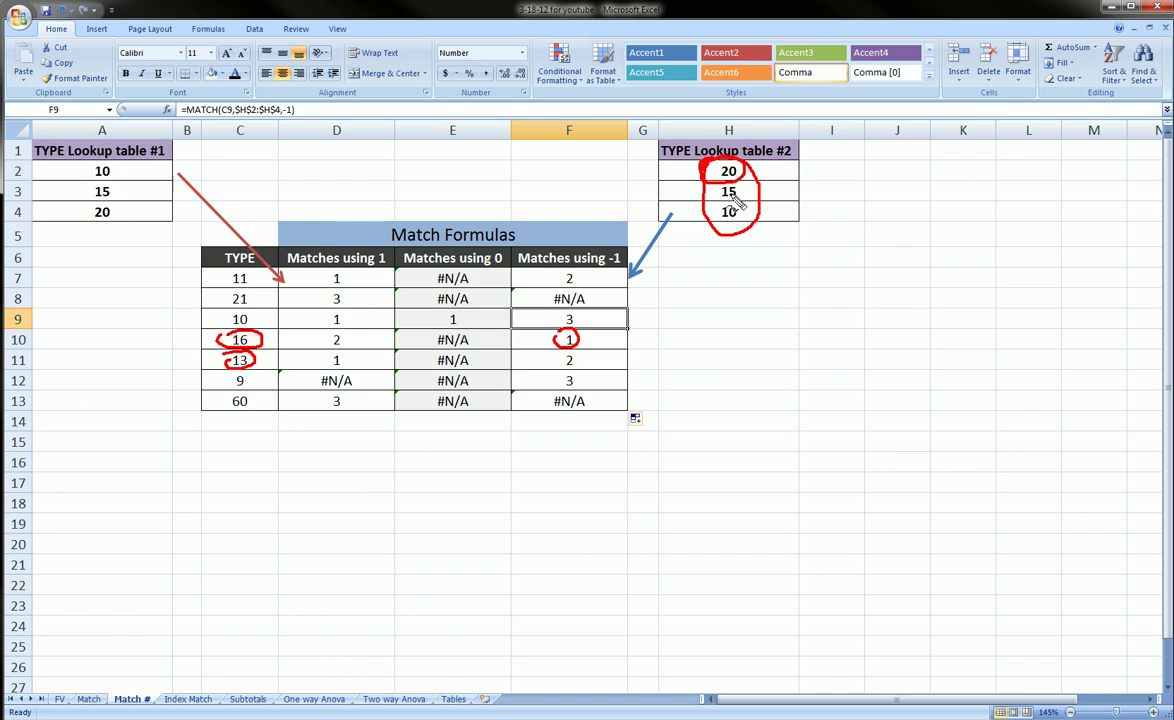
pyautogui.moveTo(573, 372)
pyautogui.mouseDown()
pyautogui.moveTo(568, 350)
pyautogui.moveTo(583, 367)
pyautogui.moveTo(573, 380)
pyautogui.mouseUp()
pyautogui.moveTo(809, 188); pyautogui.dragTo(828, 203)
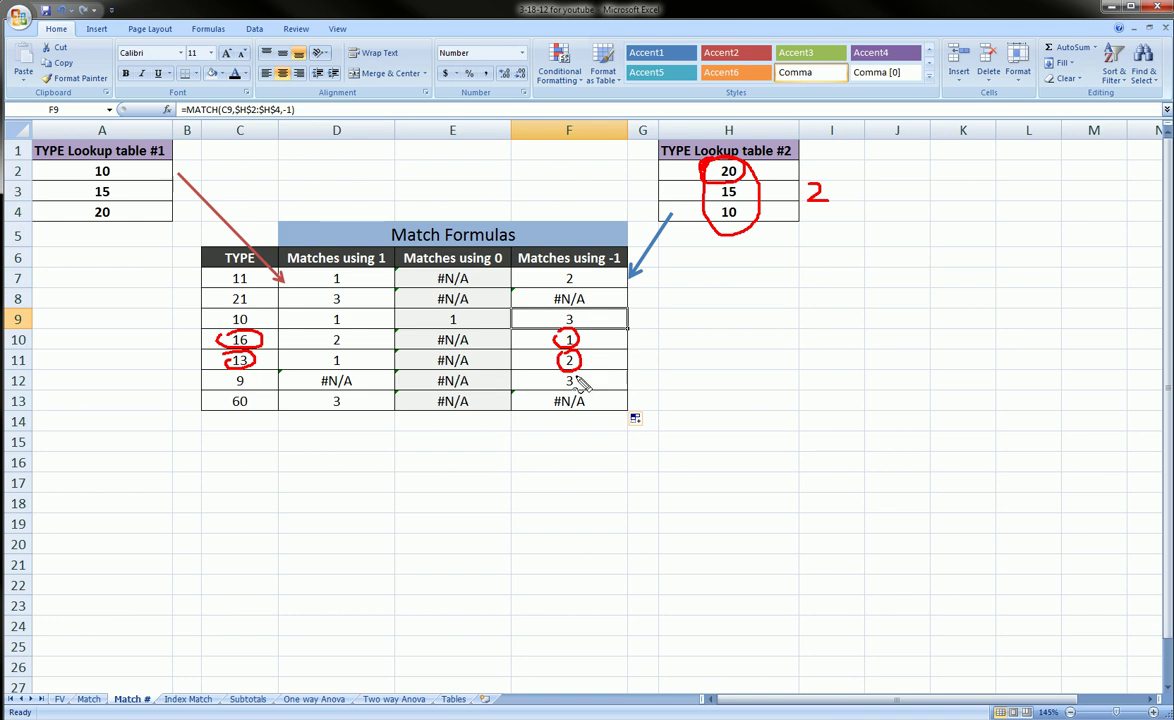
# - Trace the match type -1 result in F12 to H4 and its position in lookup table #2
pyautogui.press('Escape')
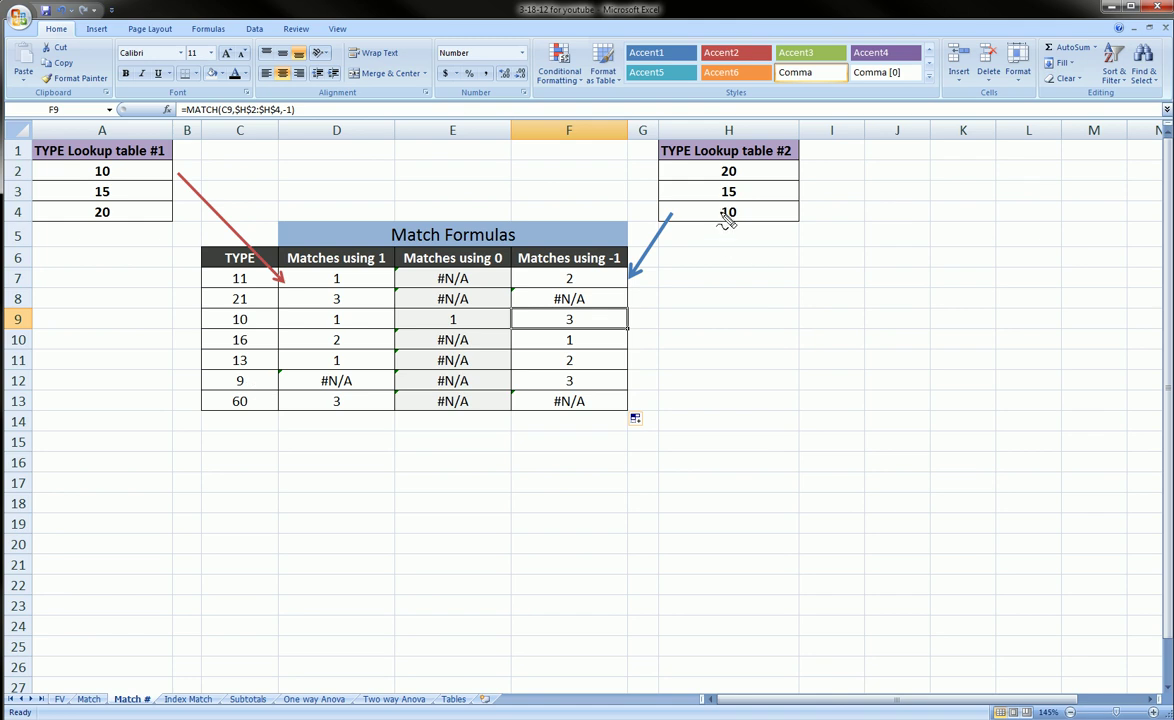
pyautogui.moveTo(714, 212)
pyautogui.mouseDown()
pyautogui.moveTo(745, 208)
pyautogui.moveTo(716, 210)
pyautogui.mouseUp()
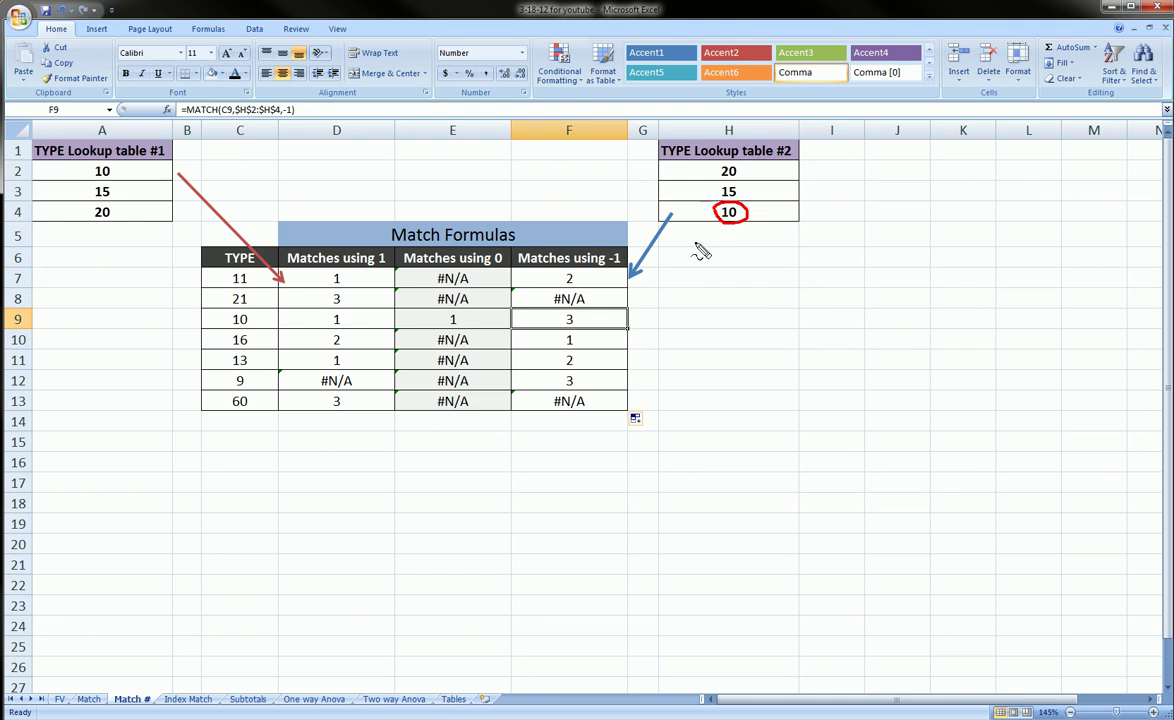
pyautogui.moveTo(721, 222); pyautogui.dragTo(627, 381)
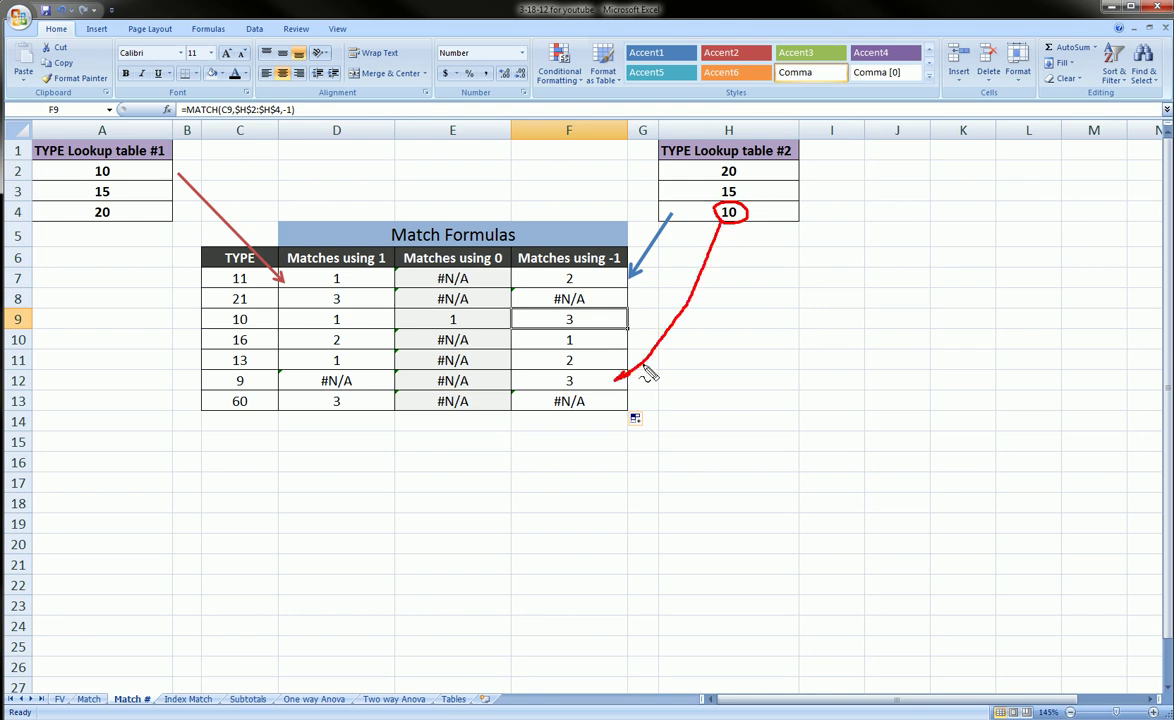
pyautogui.moveTo(817, 204); pyautogui.dragTo(818, 218)
# - Relate the match type -1 results in column F to row positions, and review the TYPE value in C11
pyautogui.moveTo(547, 176)
pyautogui.mouseDown()
pyautogui.moveTo(548, 224)
pyautogui.moveTo(566, 204)
pyautogui.mouseUp()
pyautogui.moveTo(513, 150)
pyautogui.mouseDown()
pyautogui.moveTo(514, 172)
pyautogui.moveTo(520, 160)
pyautogui.moveTo(530, 172)
pyautogui.moveTo(549, 158)
pyautogui.moveTo(587, 170)
pyautogui.moveTo(592, 149)
pyautogui.mouseUp()
pyautogui.moveTo(203, 361)
pyautogui.mouseDown()
pyautogui.moveTo(262, 350)
pyautogui.moveTo(222, 374)
pyautogui.moveTo(208, 350)
pyautogui.mouseUp()
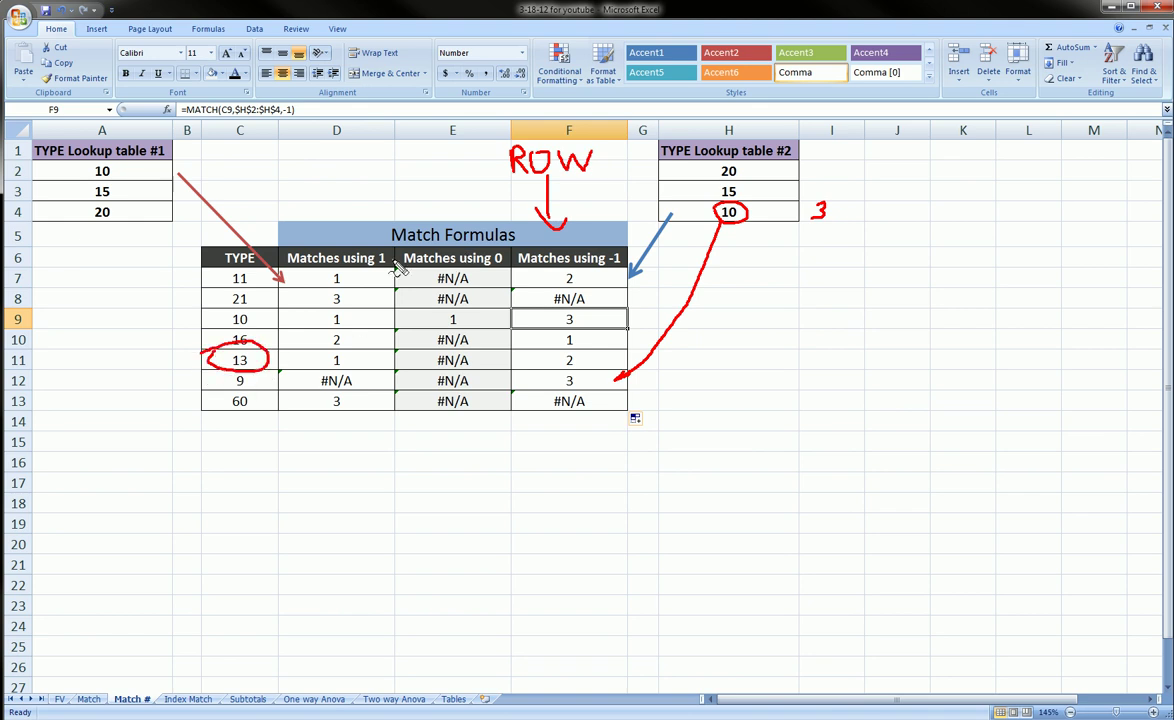
# - Link the match types 1, 0 and -1 in the column headers to the last argument of the F9 MATCH formula
pyautogui.moveTo(381, 244); pyautogui.dragTo(384, 272)
pyautogui.moveTo(498, 247); pyautogui.dragTo(494, 271)
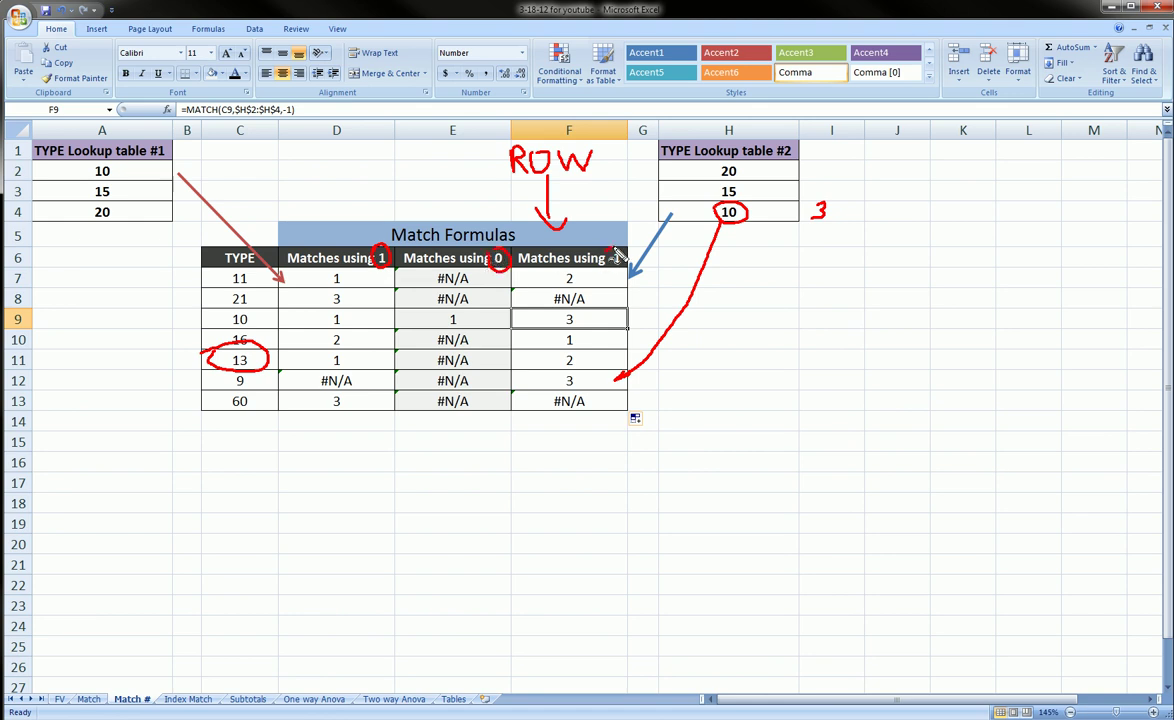
pyautogui.moveTo(610, 249); pyautogui.dragTo(628, 277)
pyautogui.moveTo(405, 232)
pyautogui.mouseDown()
pyautogui.moveTo(421, 208)
pyautogui.moveTo(500, 250)
pyautogui.mouseUp()
pyautogui.moveTo(610, 252)
pyautogui.mouseDown()
pyautogui.moveTo(432, 190)
pyautogui.moveTo(378, 185)
pyautogui.moveTo(478, 178)
pyautogui.moveTo(468, 218)
pyautogui.moveTo(265, 100)
pyautogui.moveTo(290, 100)
pyautogui.moveTo(288, 118)
pyautogui.moveTo(272, 122)
pyautogui.mouseUp()
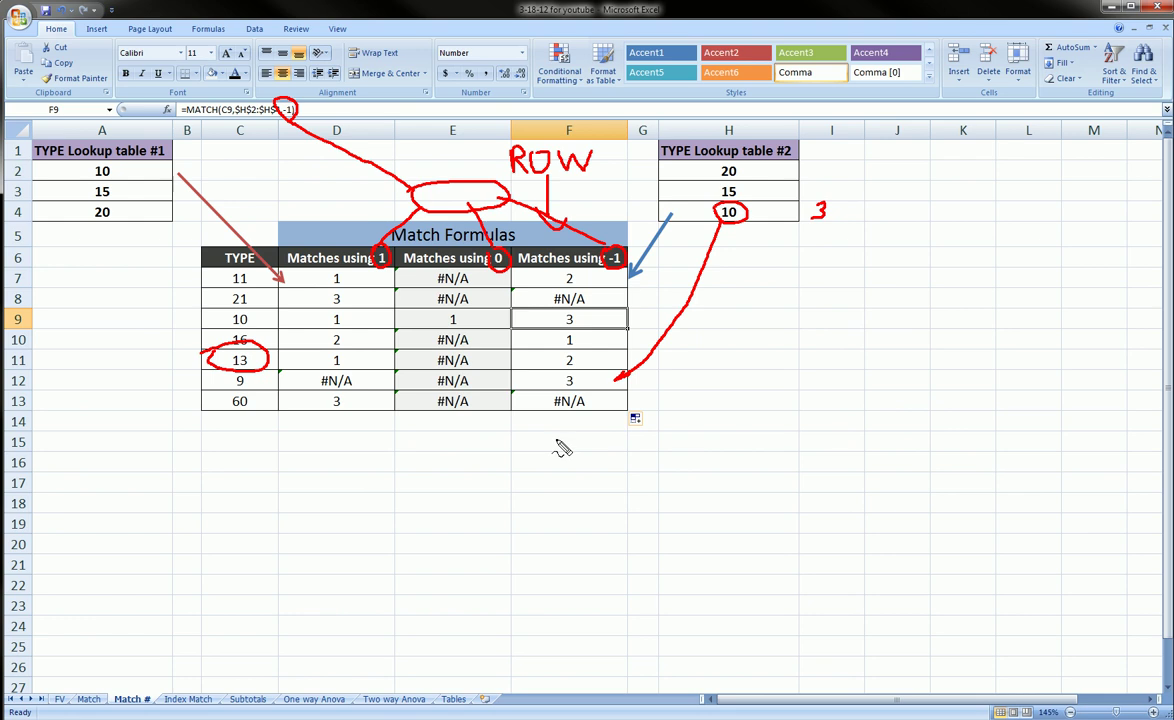
# - Compare the TYPE value in C13 with lookup table #2 and its match type -1 result in F13
pyautogui.press('e')
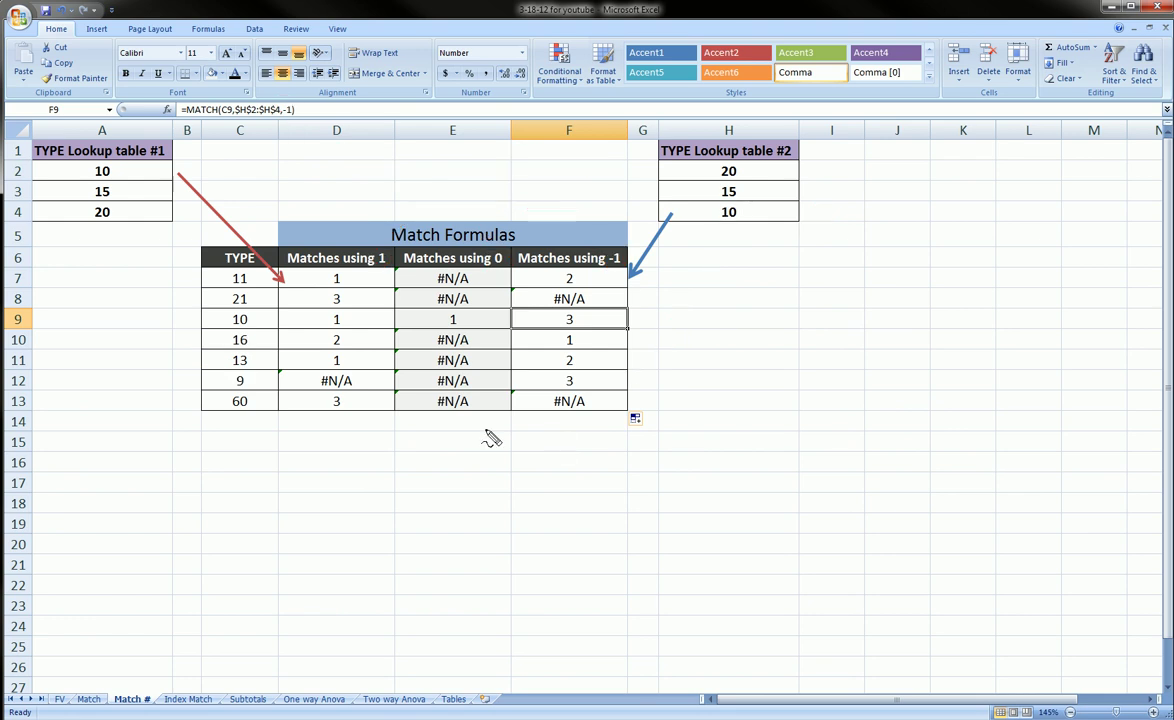
pyautogui.moveTo(208, 398)
pyautogui.mouseDown()
pyautogui.moveTo(228, 415)
pyautogui.moveTo(260, 410)
pyautogui.moveTo(224, 393)
pyautogui.moveTo(222, 408)
pyautogui.mouseUp()
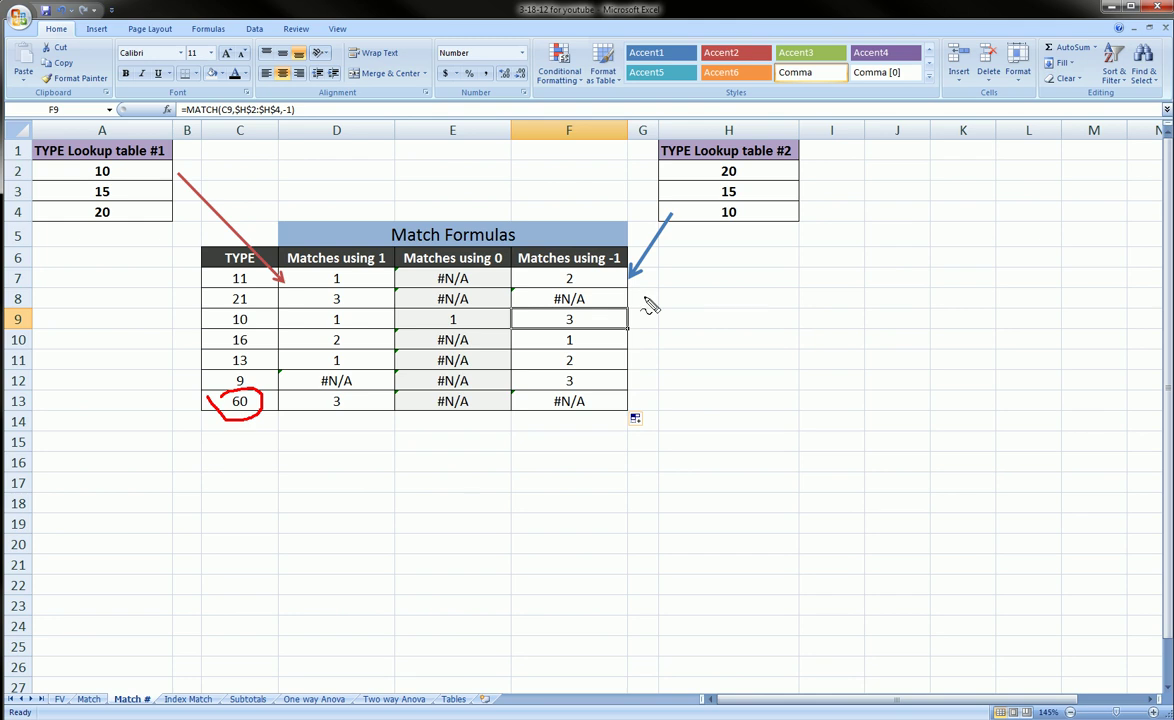
pyautogui.moveTo(703, 182)
pyautogui.mouseDown()
pyautogui.moveTo(749, 170)
pyautogui.moveTo(700, 216)
pyautogui.moveTo(712, 168)
pyautogui.mouseUp()
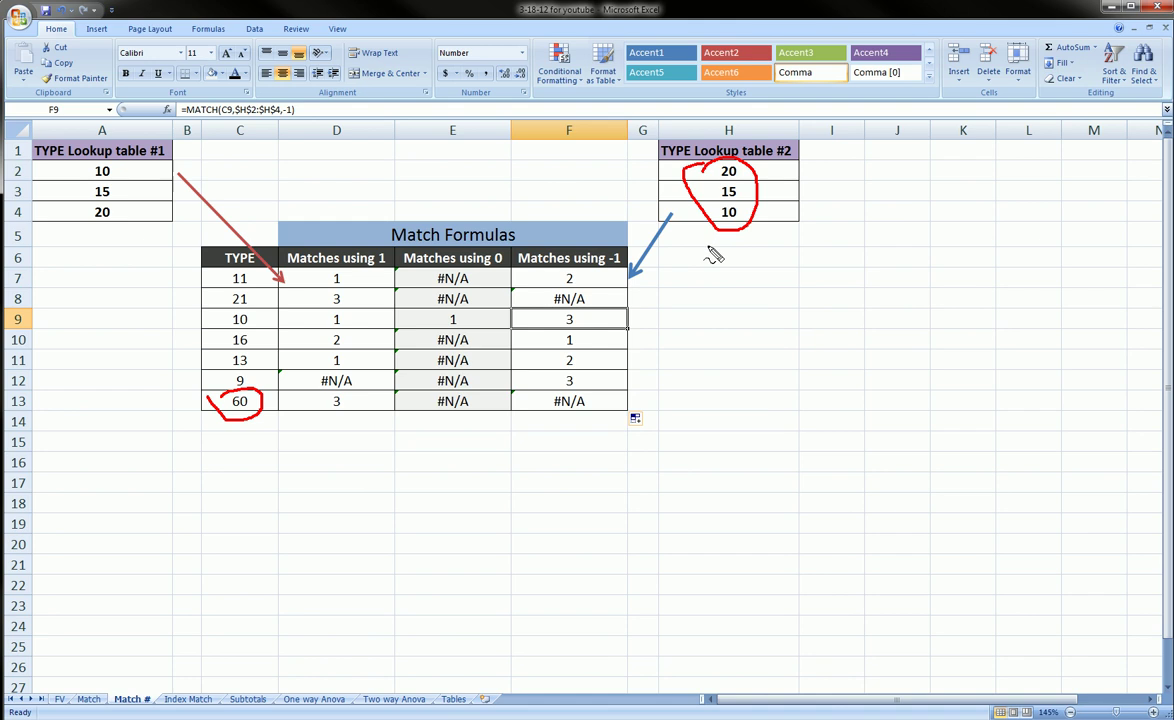
pyautogui.moveTo(545, 388)
pyautogui.mouseDown()
pyautogui.moveTo(603, 408)
pyautogui.moveTo(543, 405)
pyautogui.mouseUp()
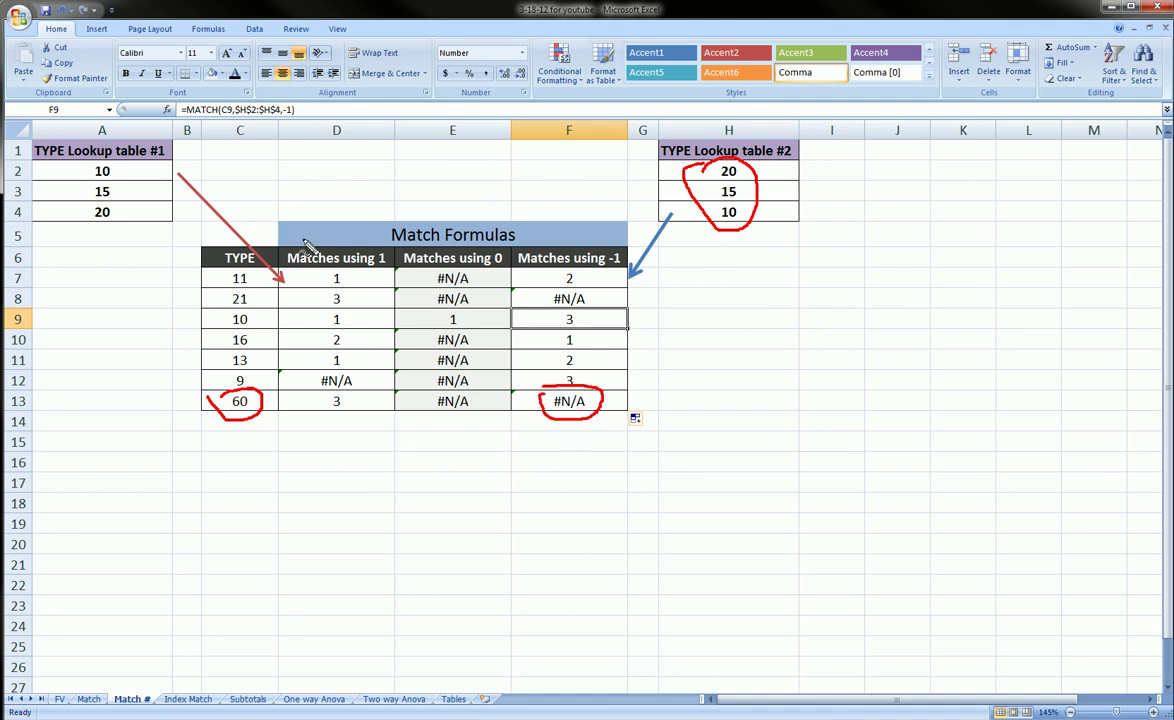
# - Review the three match formula columns and compare their match types 1, 0 and -1
pyautogui.moveTo(347, 180); pyautogui.dragTo(360, 232)
pyautogui.moveTo(452, 190); pyautogui.dragTo(463, 230)
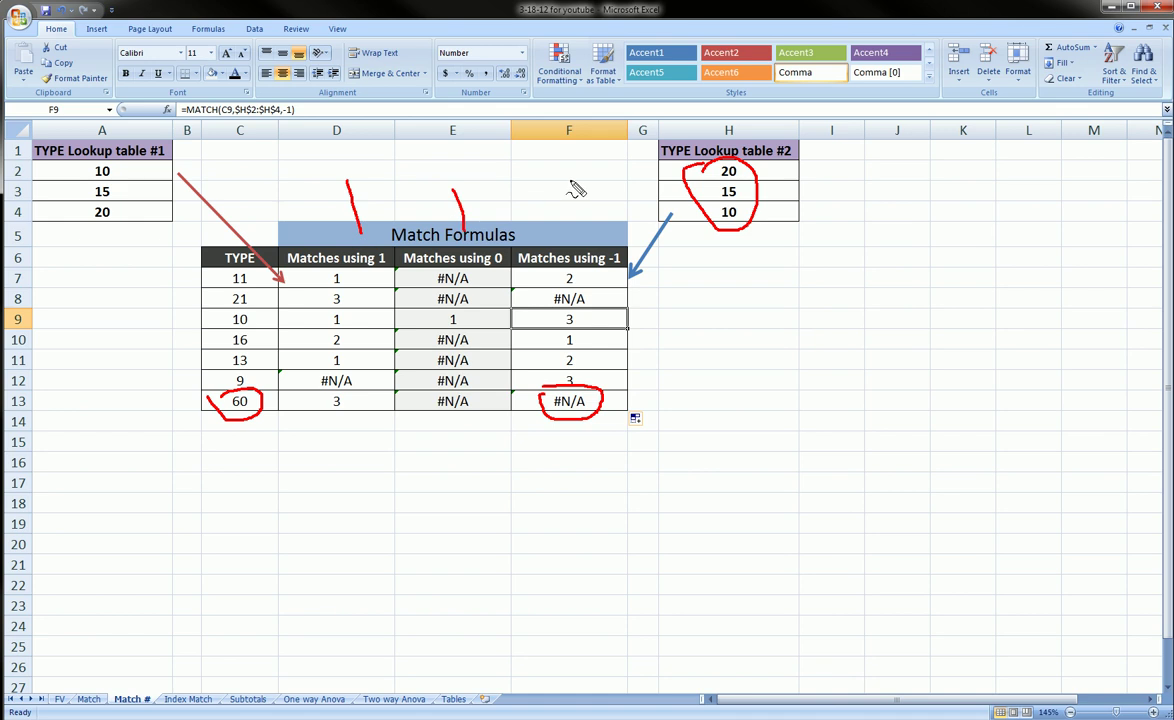
pyautogui.moveTo(568, 180); pyautogui.dragTo(574, 227)
pyautogui.moveTo(368, 256)
pyautogui.mouseDown()
pyautogui.moveTo(388, 256)
pyautogui.moveTo(372, 262)
pyautogui.mouseUp()
pyautogui.moveTo(506, 250); pyautogui.dragTo(506, 252)
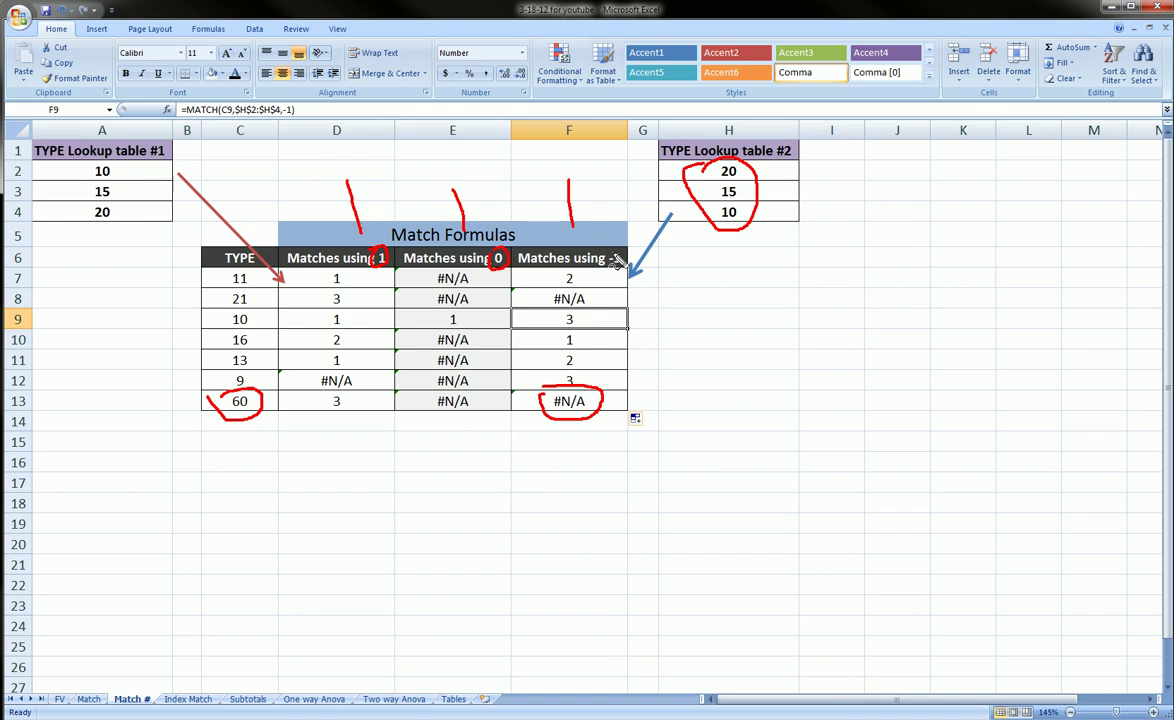
pyautogui.moveTo(620, 248); pyautogui.dragTo(606, 250)
# - Relate match type 0 to text entries such as ABC, and examine the order of values in lookup table #1
pyautogui.moveTo(417, 183); pyautogui.dragTo(478, 181)
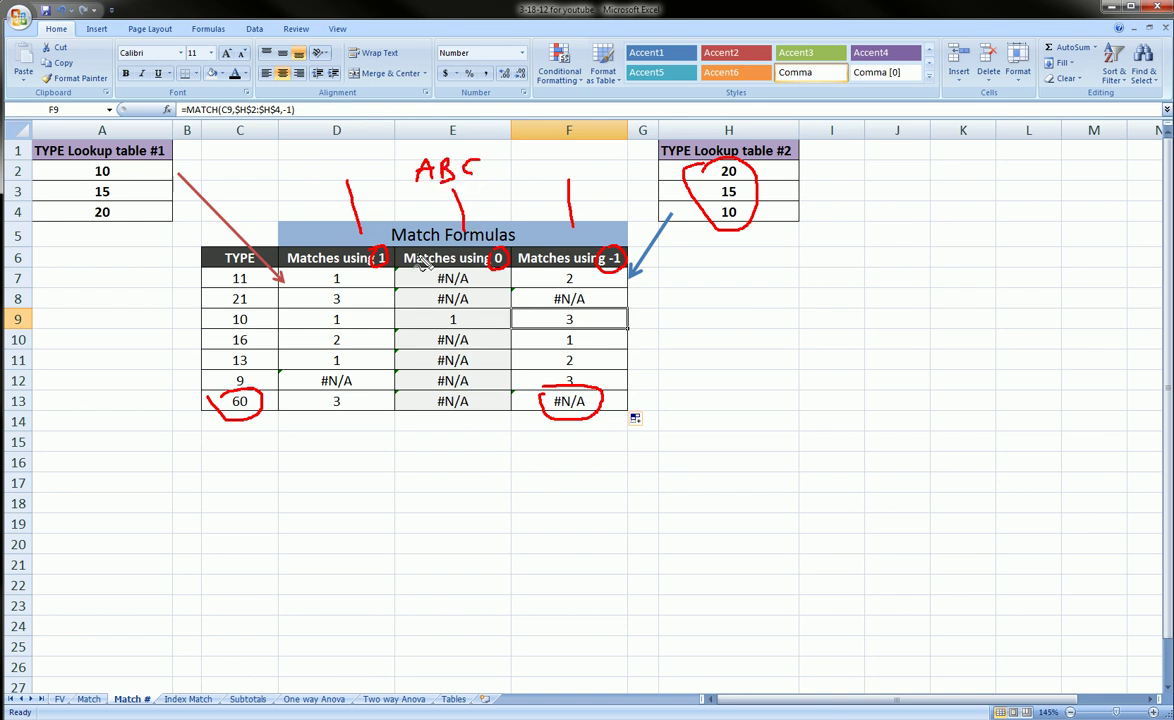
pyautogui.moveTo(462, 230); pyautogui.dragTo(496, 252)
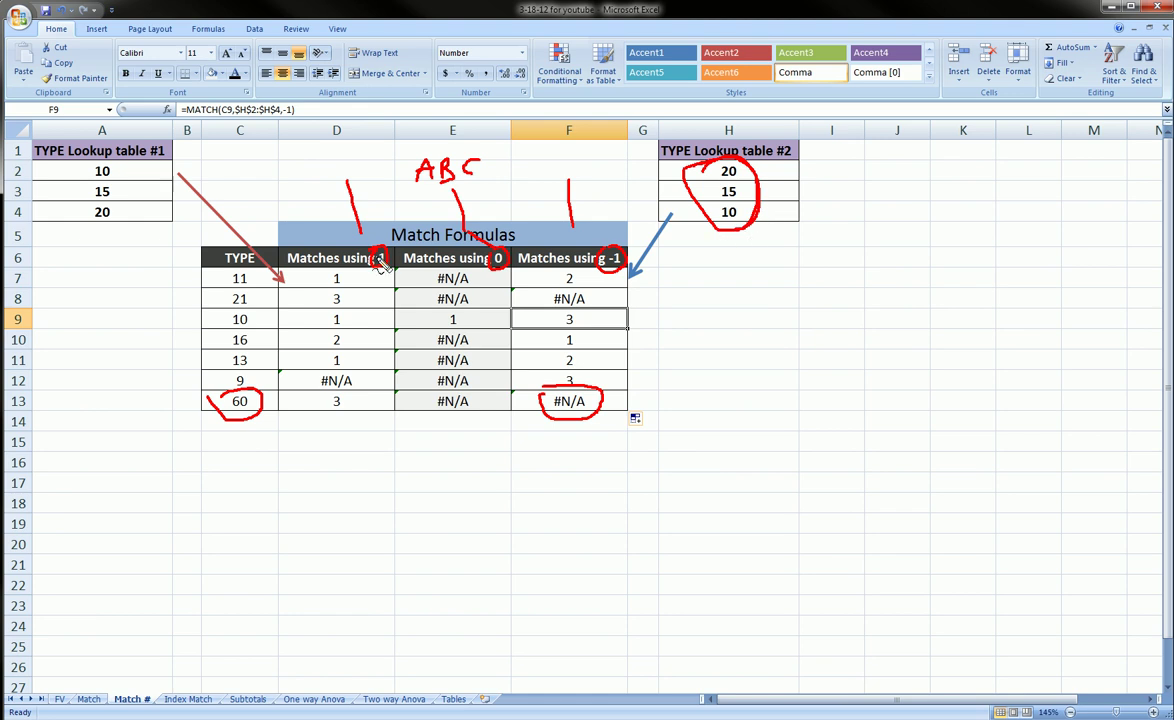
pyautogui.moveTo(70, 178)
pyautogui.mouseDown()
pyautogui.moveTo(88, 162)
pyautogui.moveTo(125, 171)
pyautogui.moveTo(128, 218)
pyautogui.moveTo(80, 228)
pyautogui.moveTo(62, 165)
pyautogui.mouseUp()
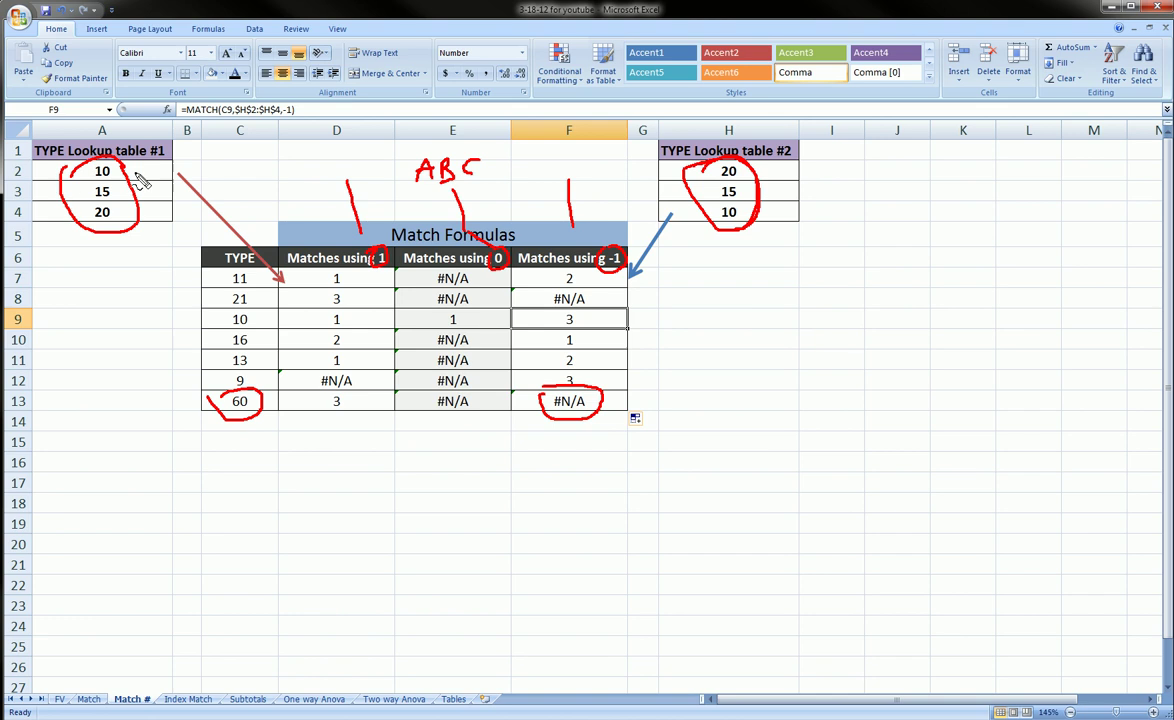